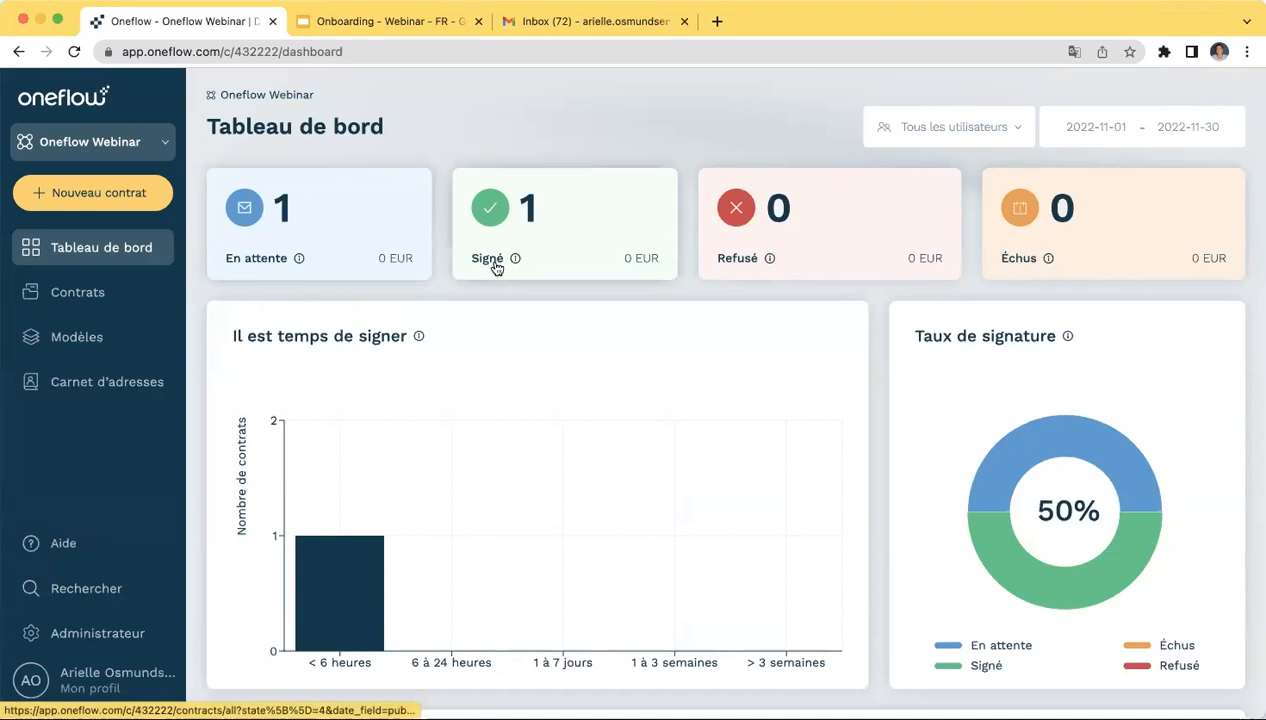
- Check the dashboard metric explanations and the date range, leaving the dates unchanged
mouse_move(517, 263)
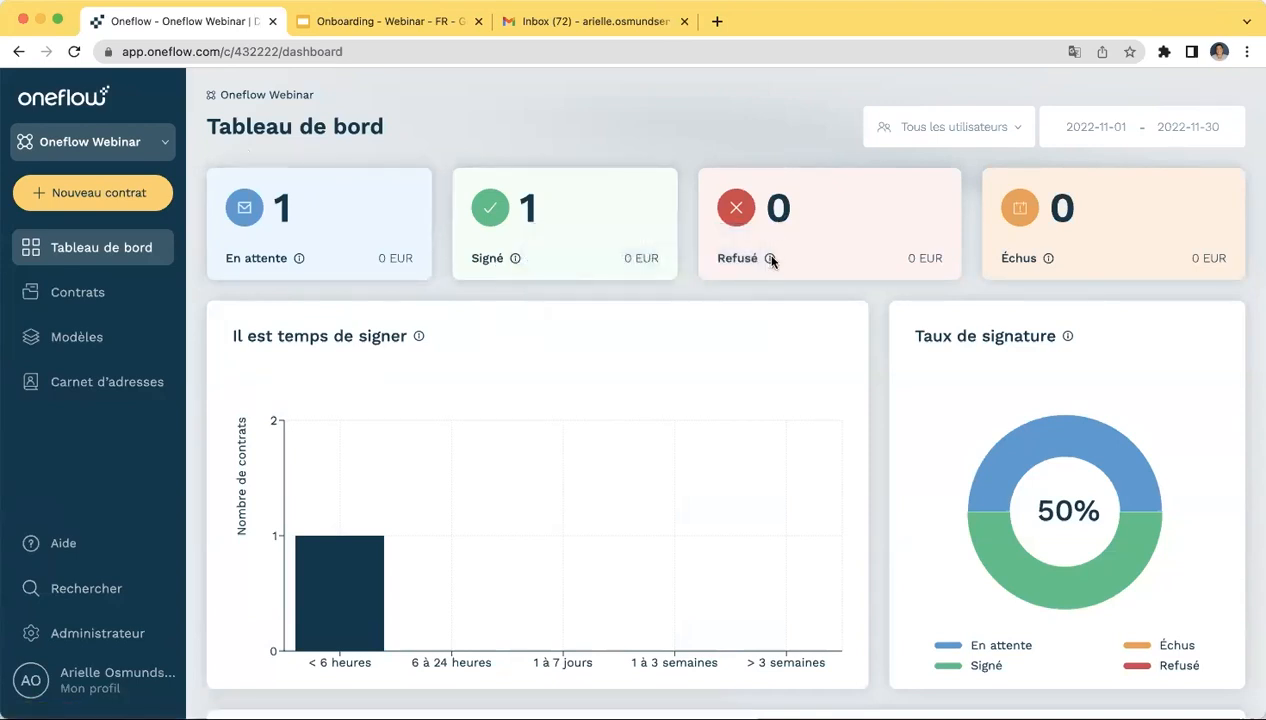
mouse_move(771, 261)
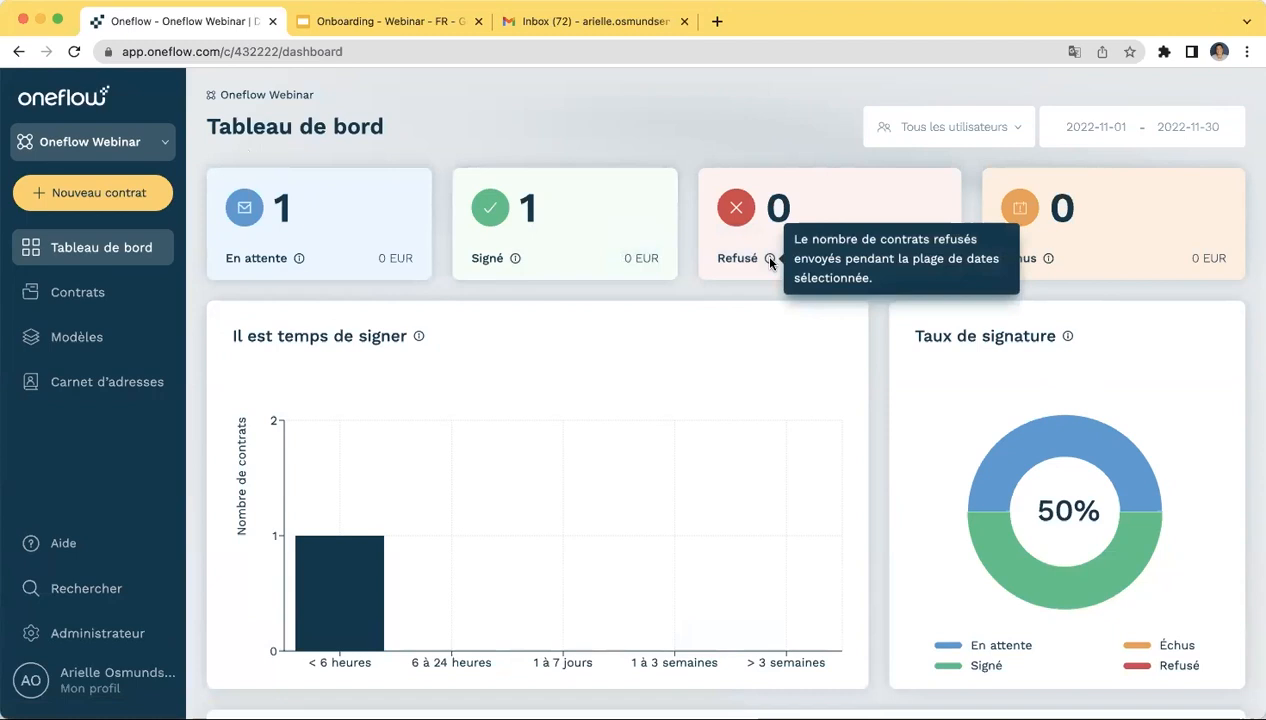
mouse_move(1048, 261)
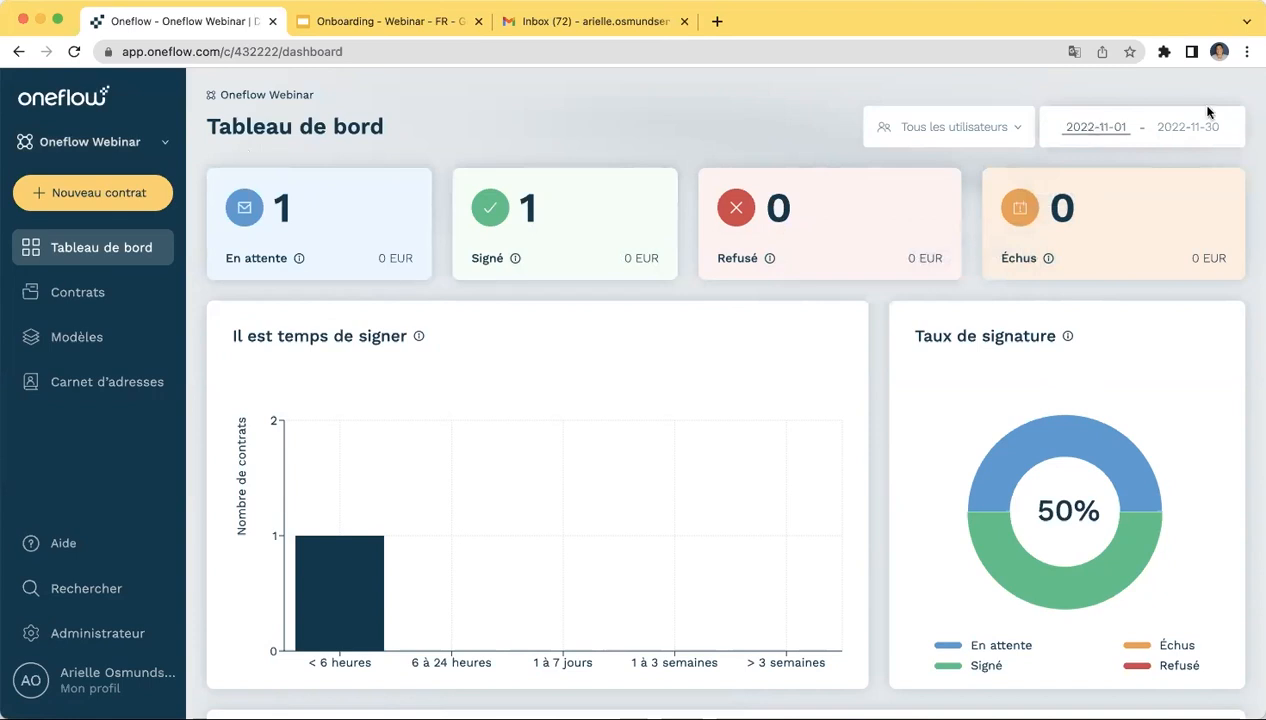
left_click(1200, 134)
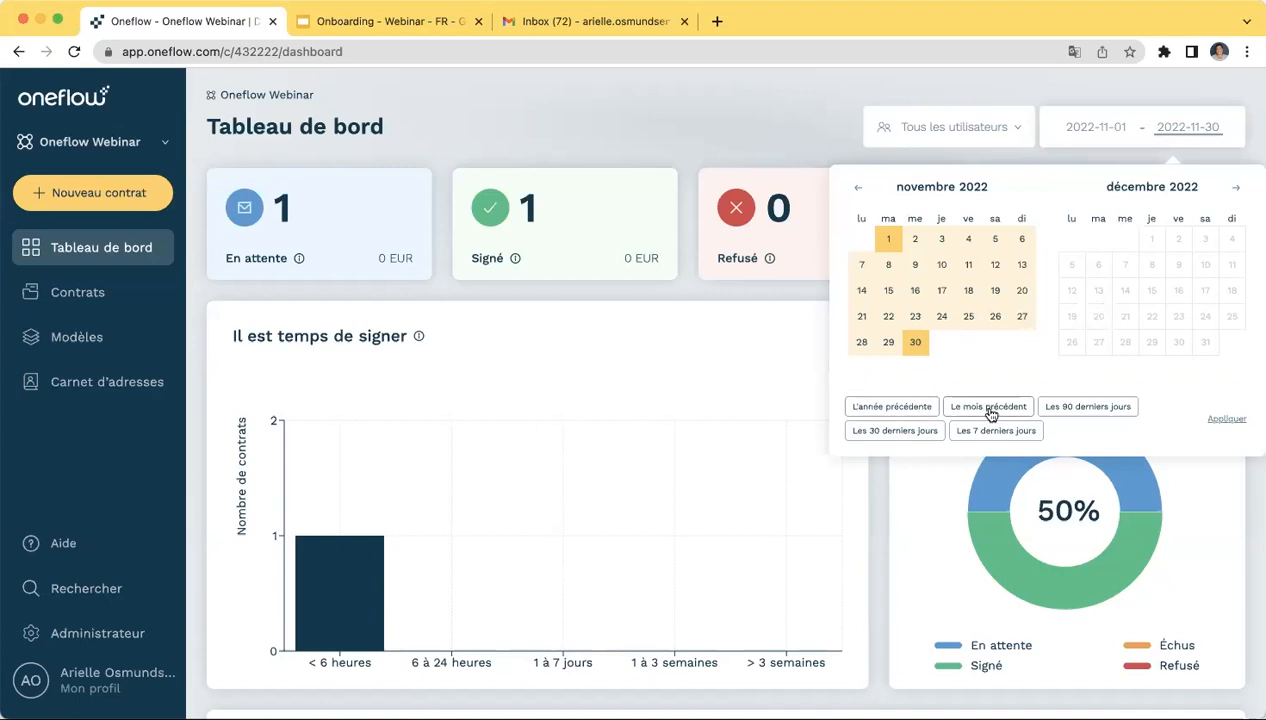
left_click(723, 126)
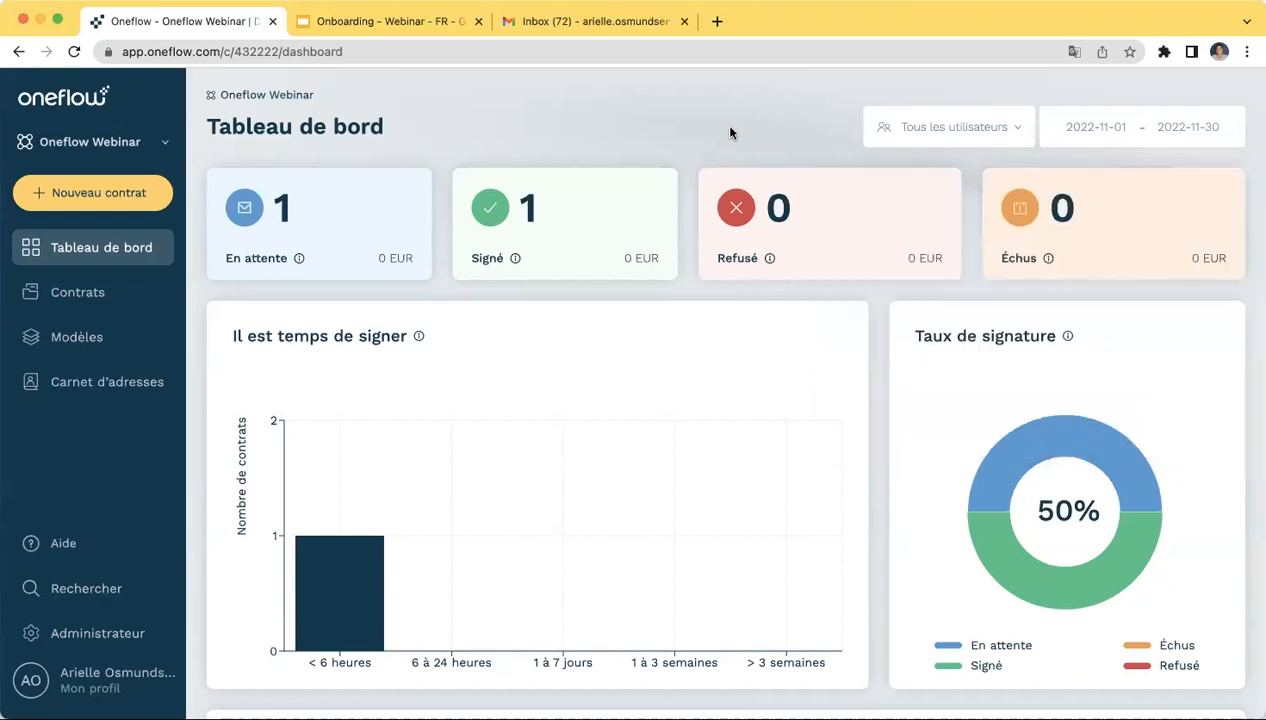
- Switch the dashboard user filter from Tous les utilisateurs to Mon utilisateur
left_click(958, 138)
left_click(962, 138)
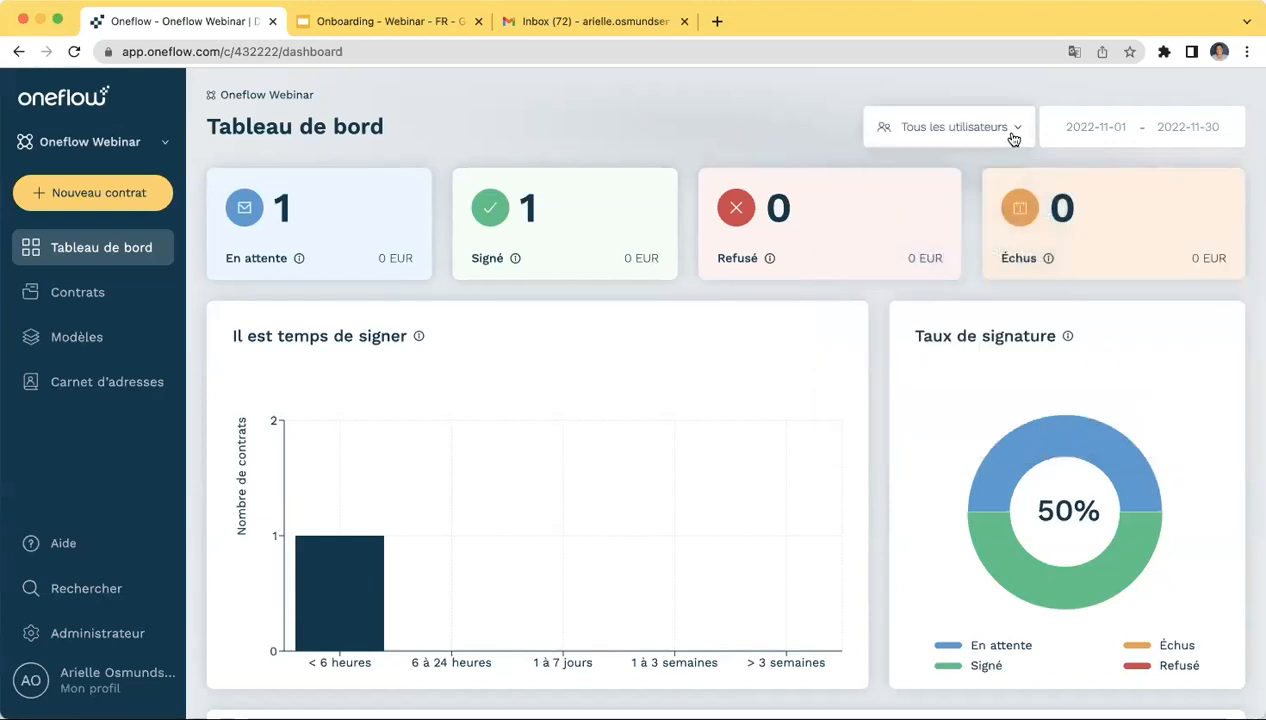
left_click(1012, 138)
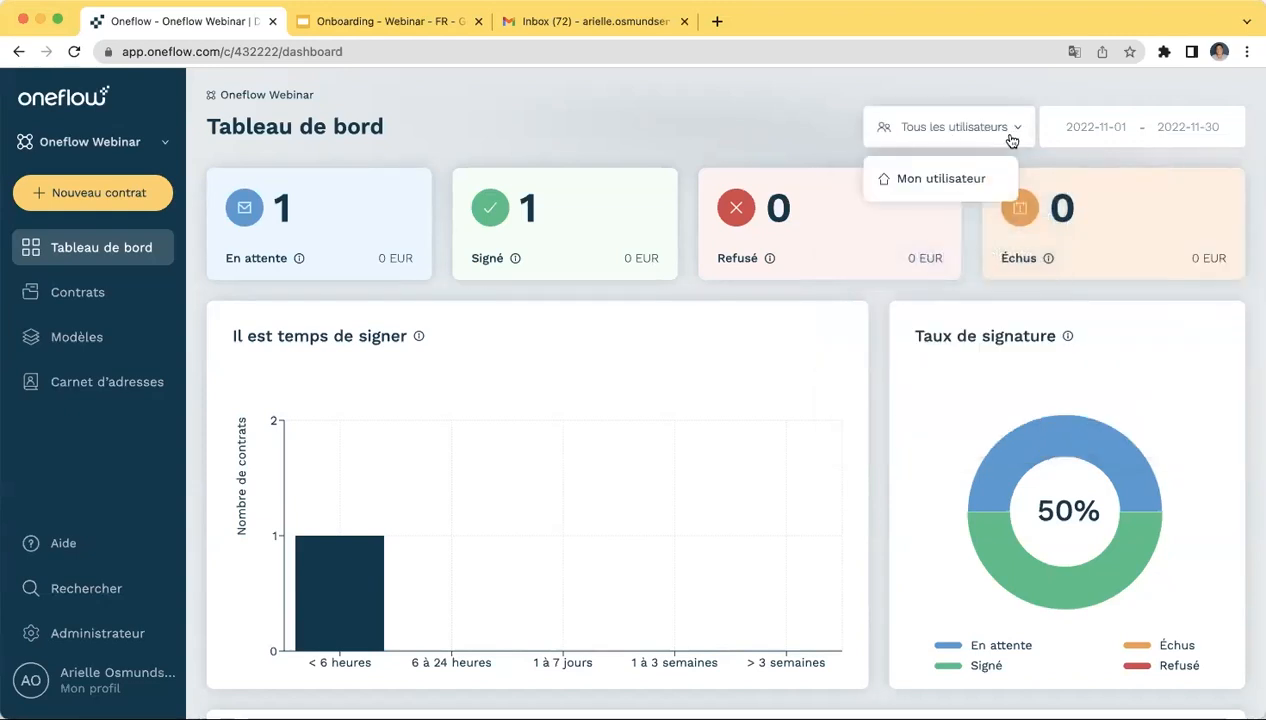
left_click(941, 179)
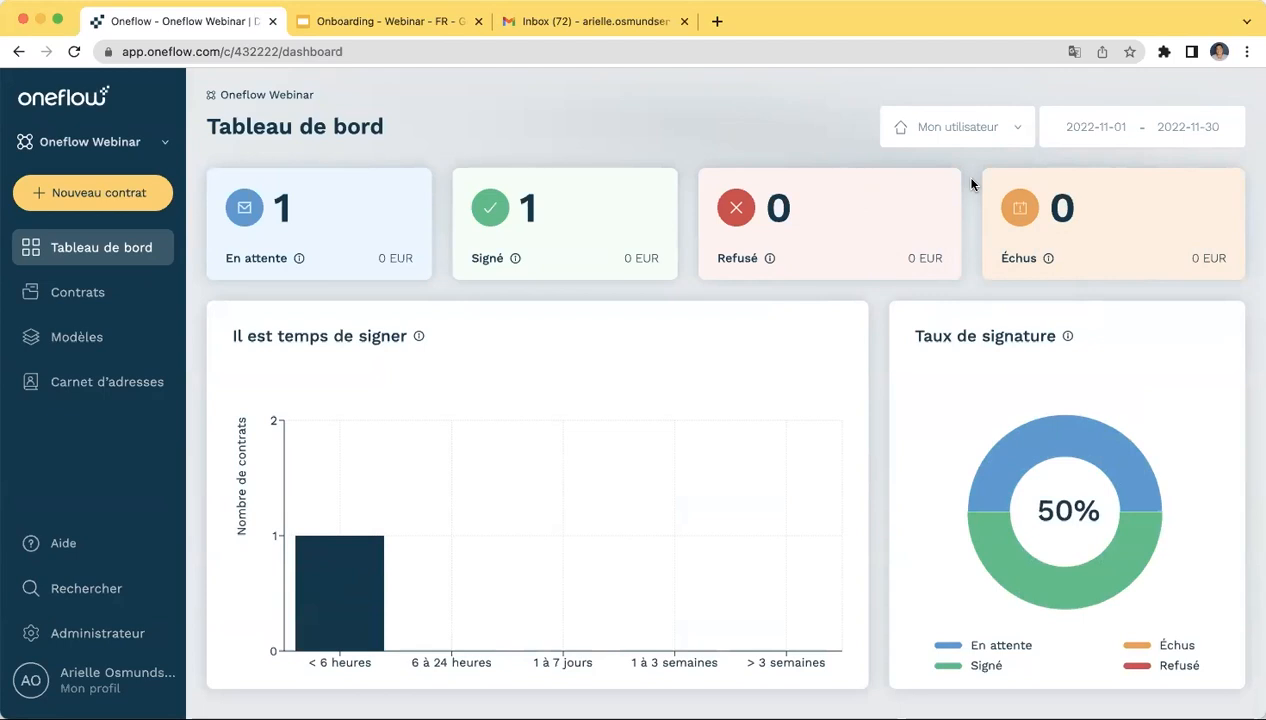
left_click(91, 680)
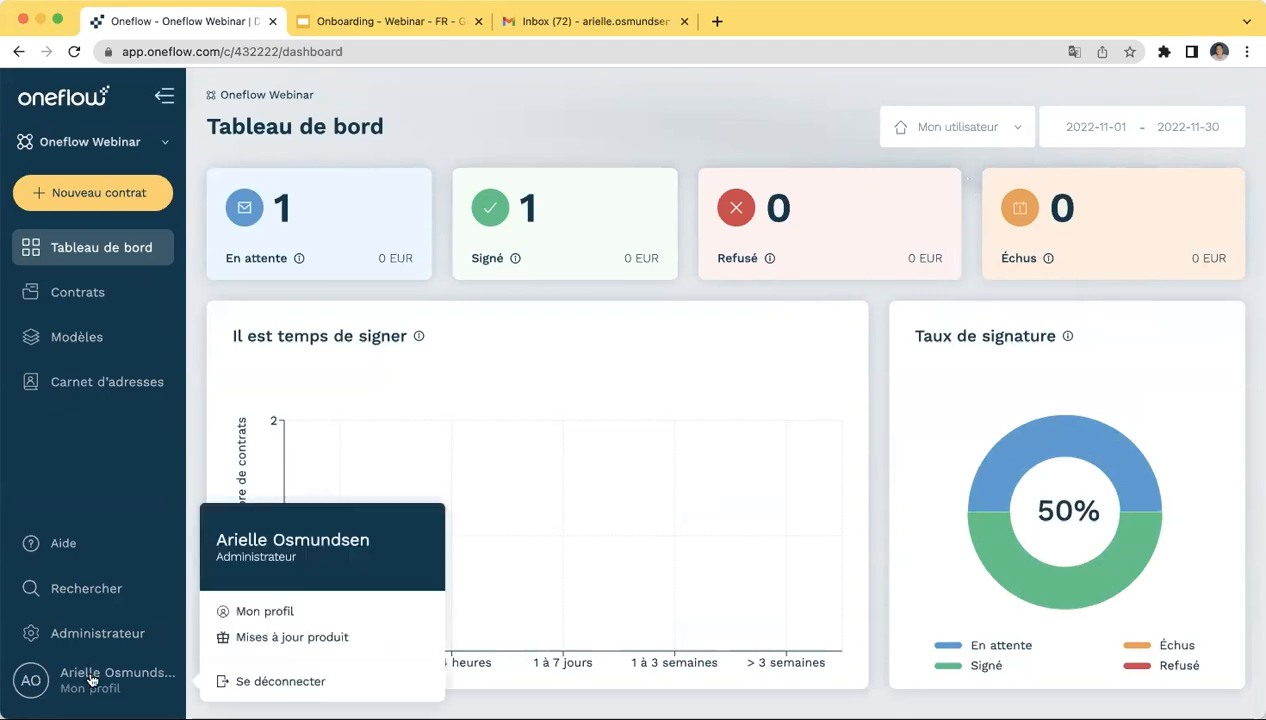
left_click(269, 618)
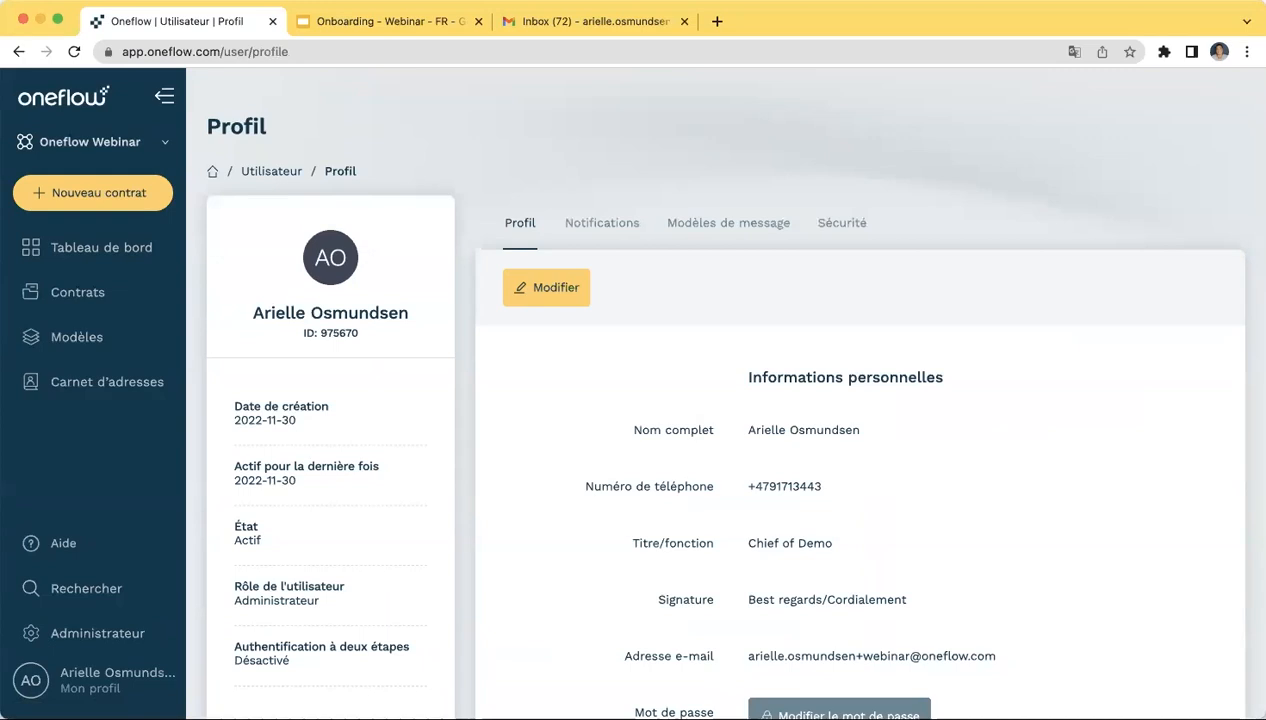
scroll(776, 694, "down", 2)
scroll(989, 438, "down", 1)
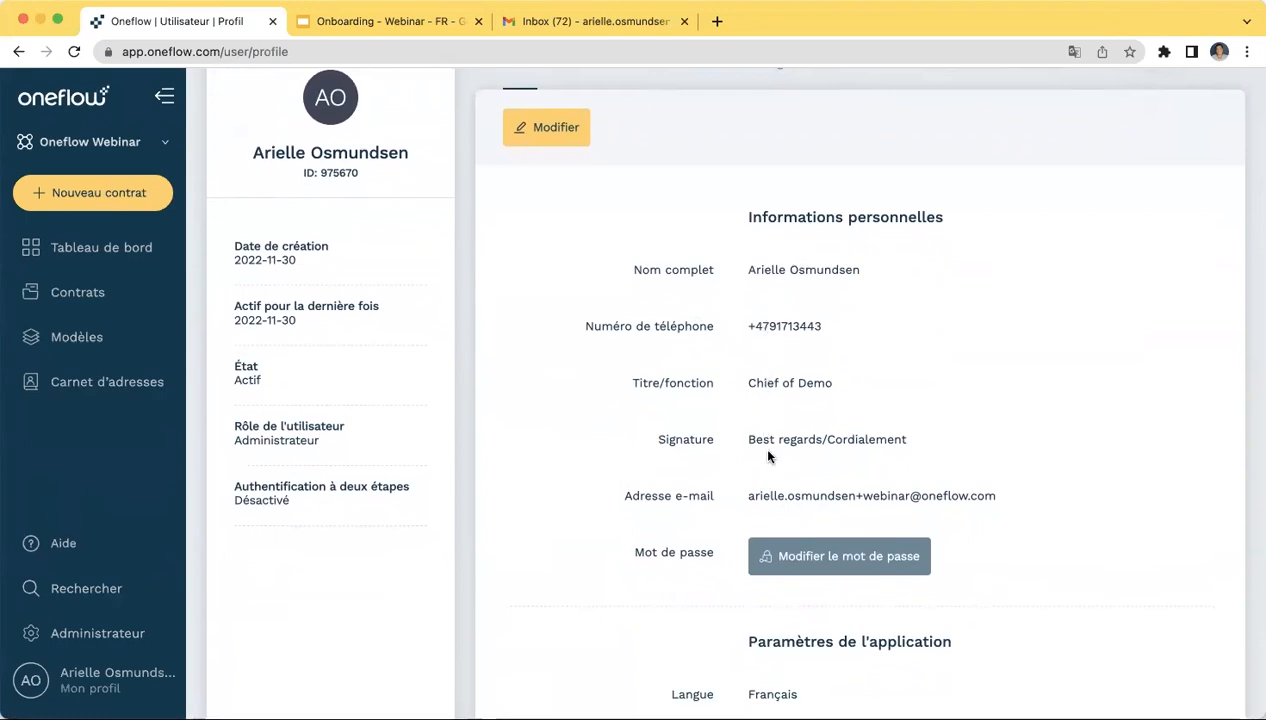
scroll(768, 452, "down", 1)
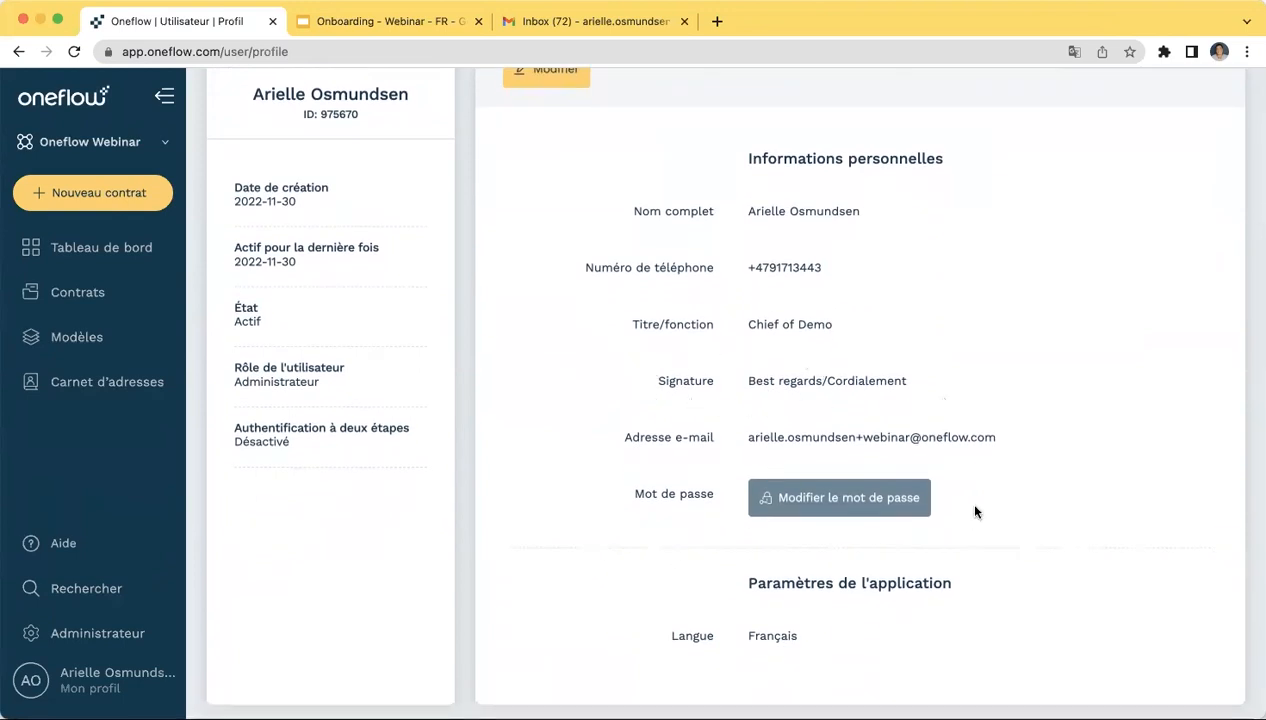
scroll(976, 512, "down", 1)
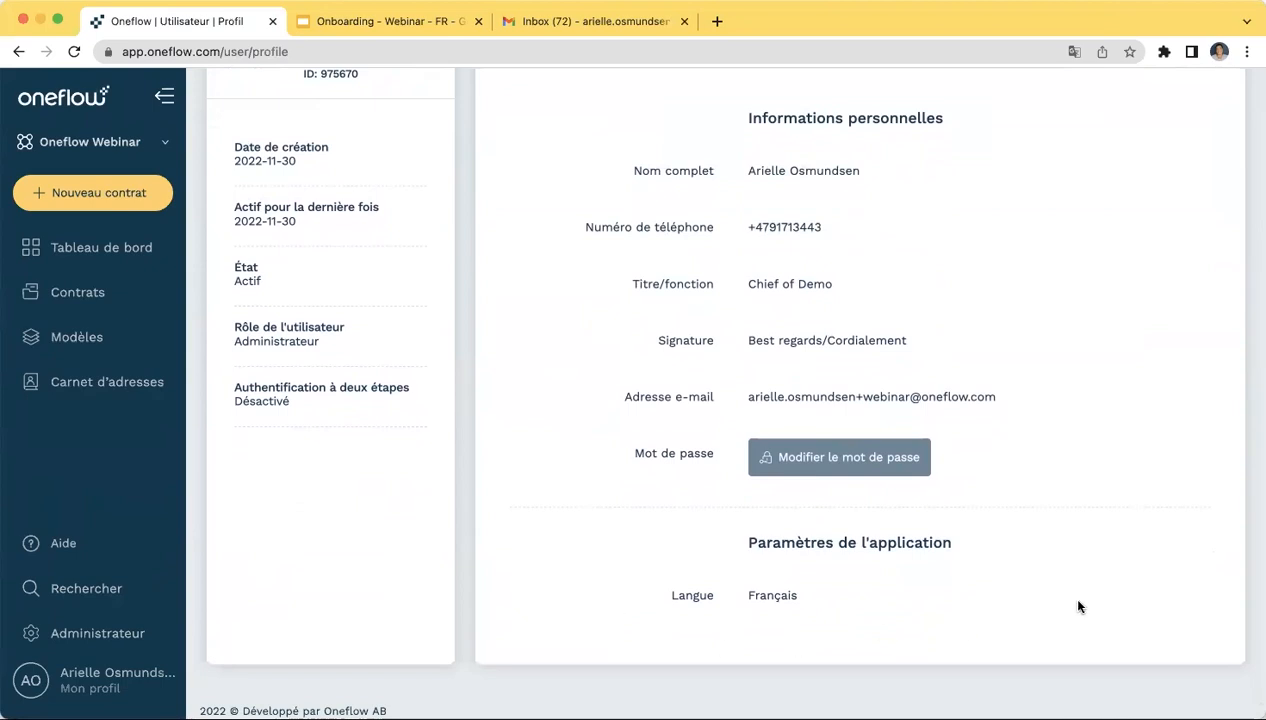
scroll(1078, 606, "up", 5)
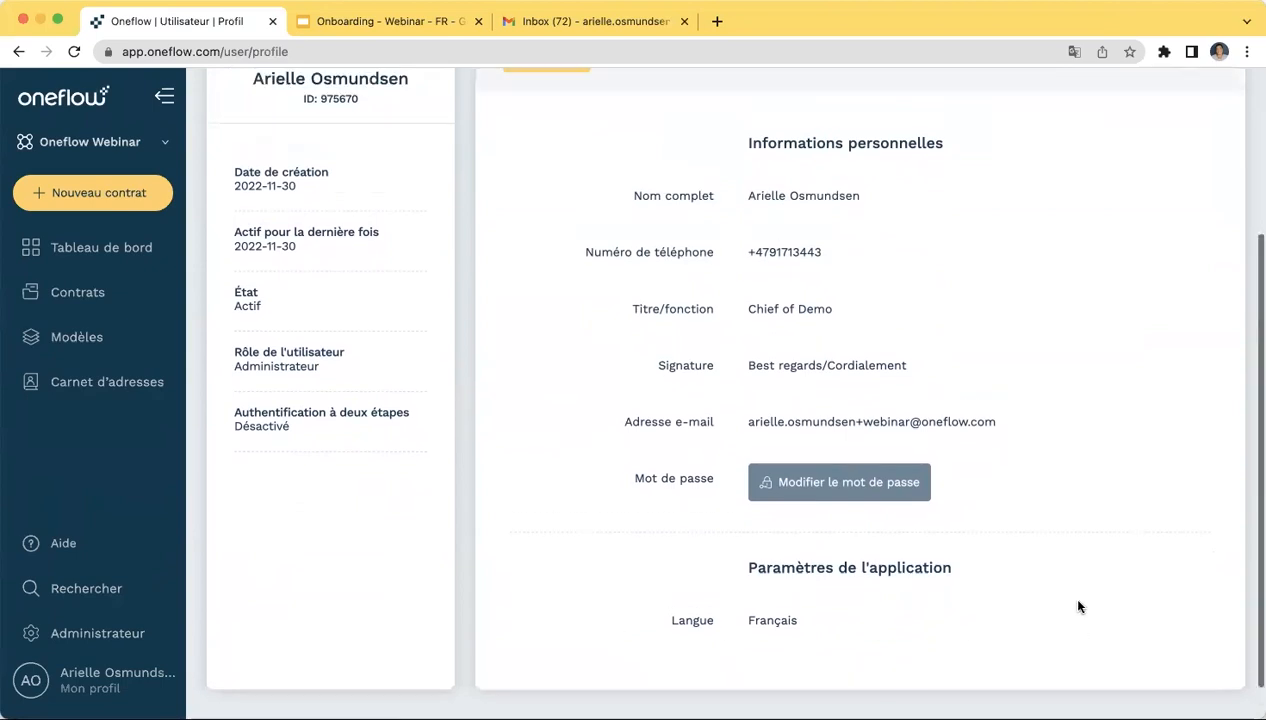
left_click(80, 108)
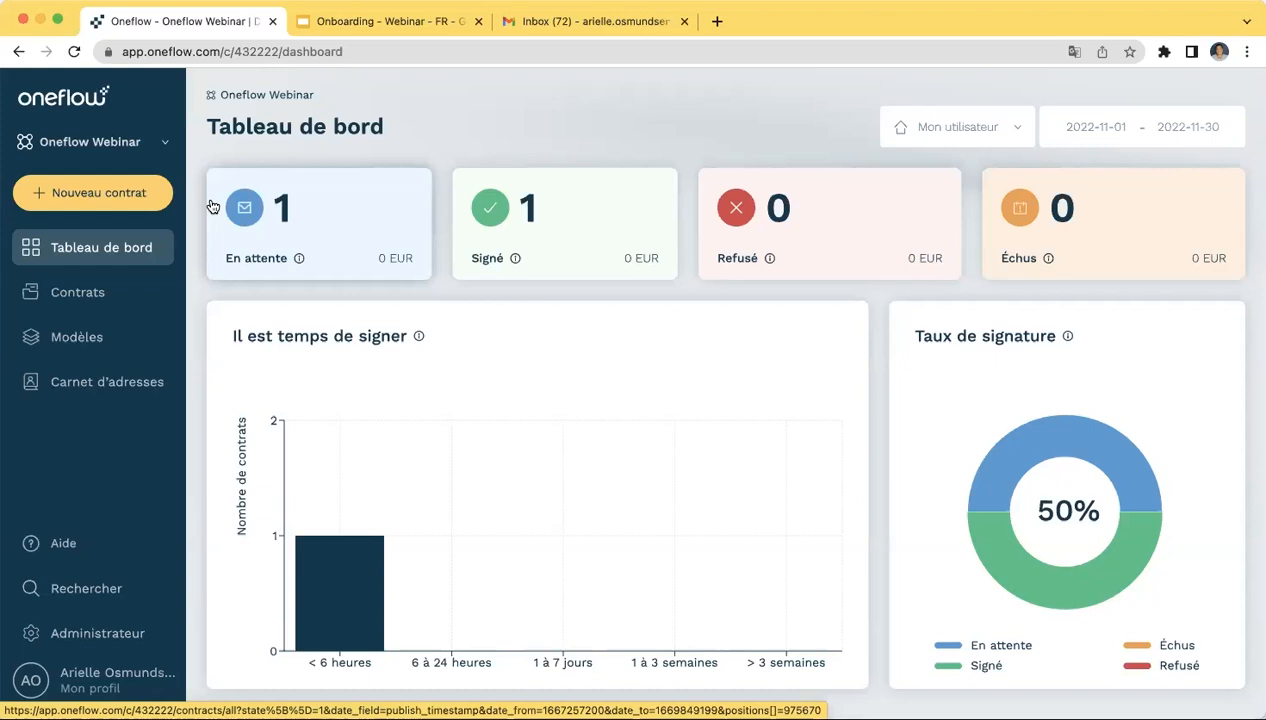
- Look at the workspace list without switching, then bring up the Aide Help Center
left_click(147, 144)
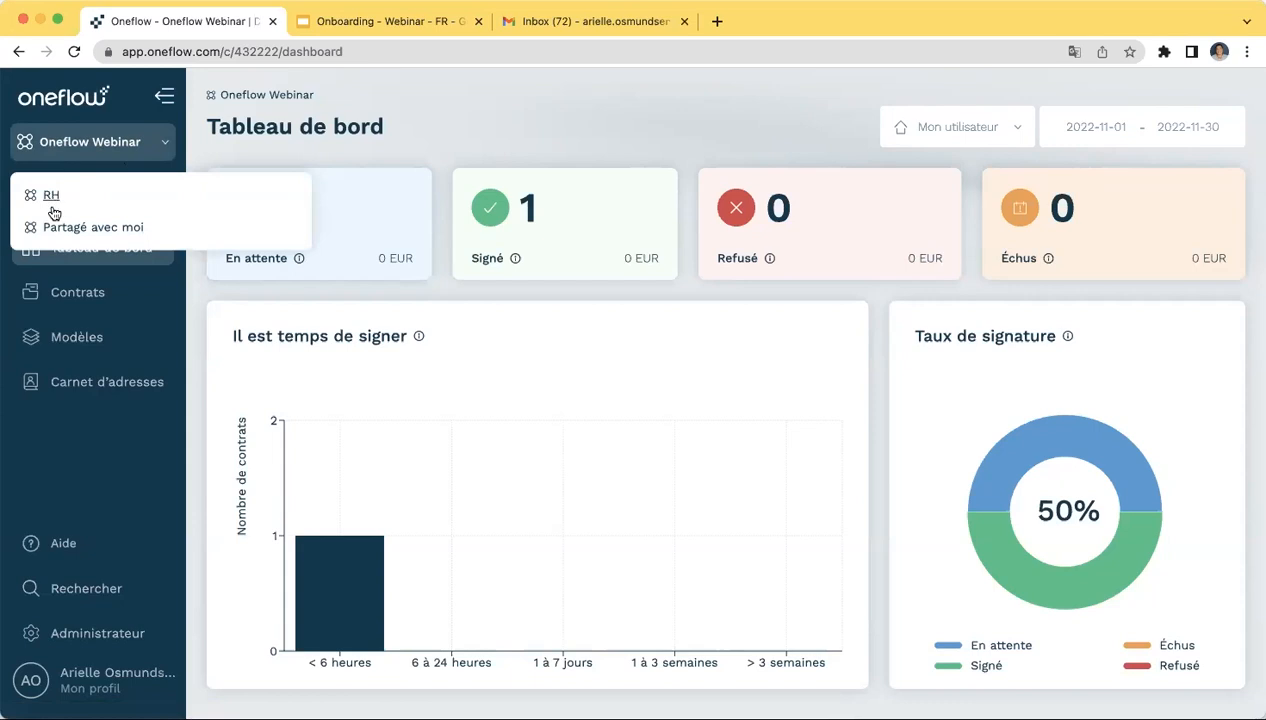
left_click(196, 153)
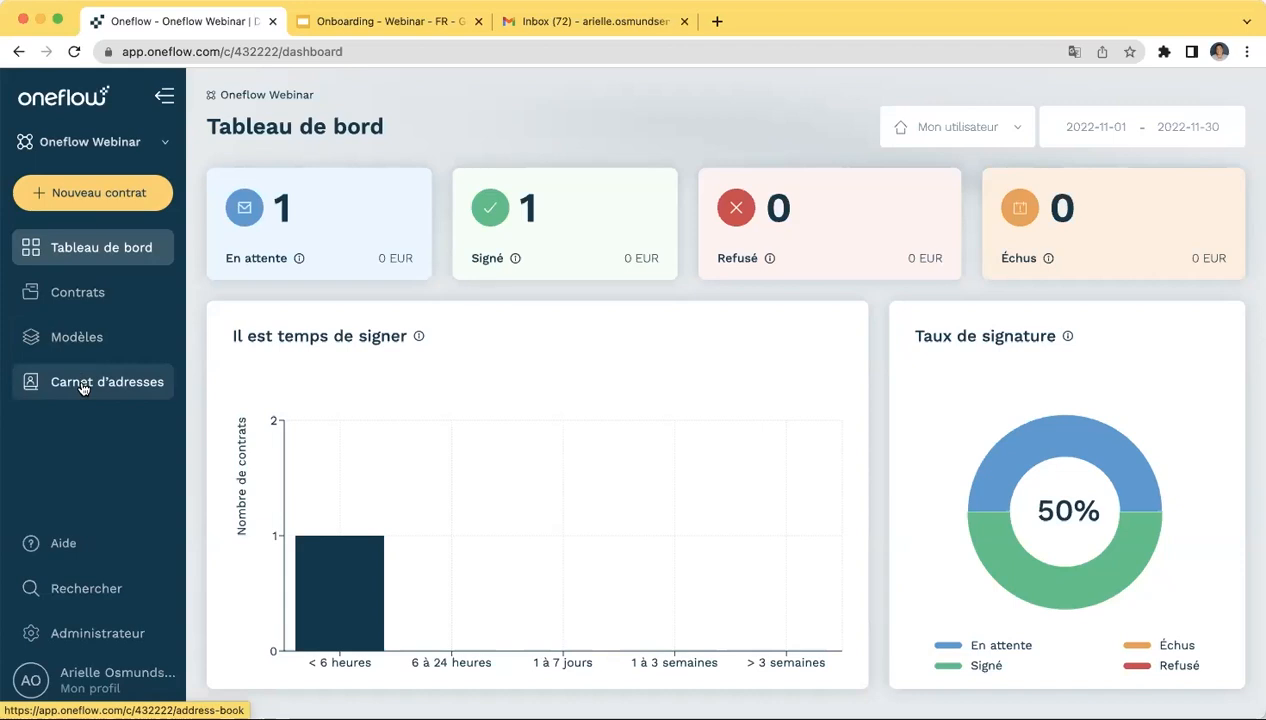
left_click(54, 553)
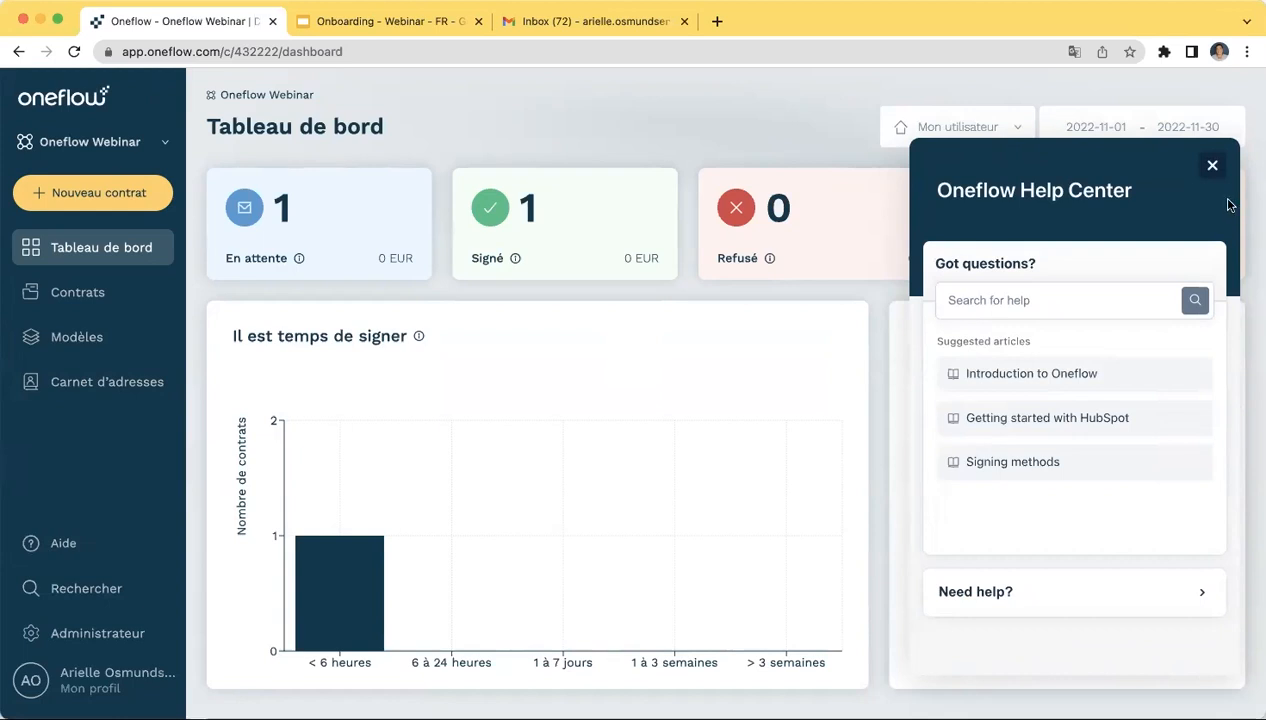
- Close the Help Center panel without searching, returning to the full dashboard
left_click(1062, 296)
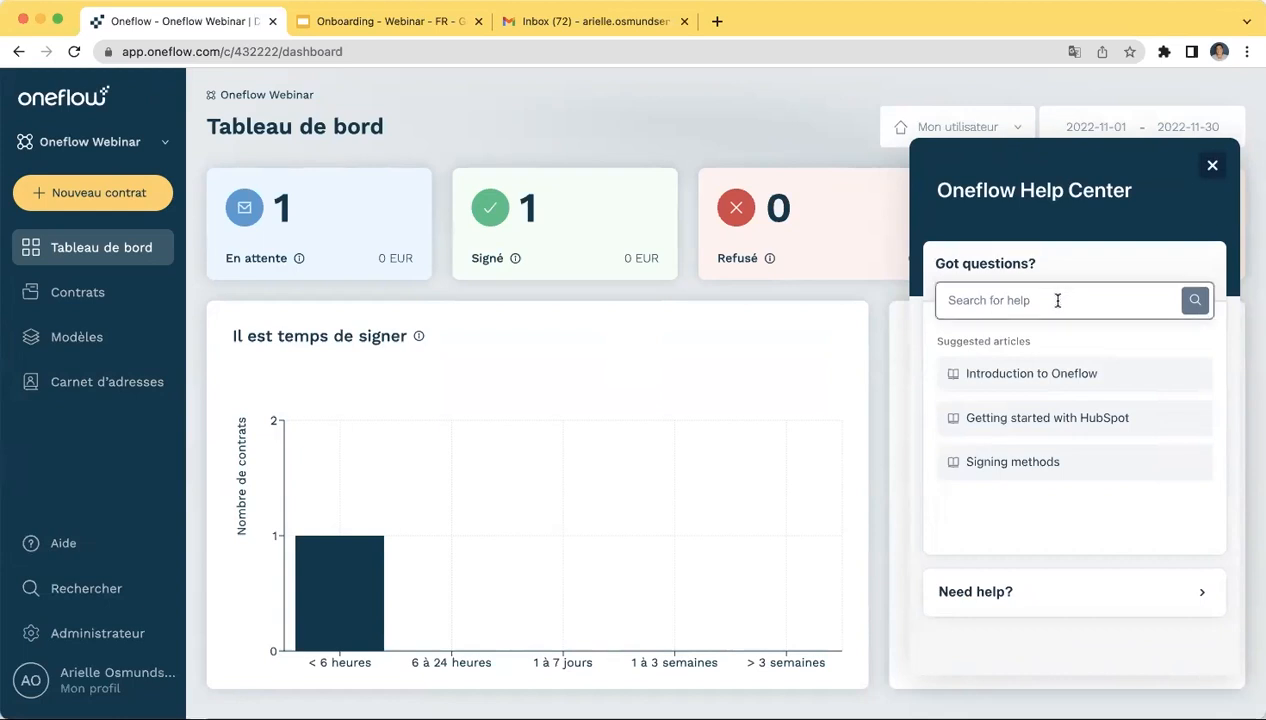
left_click(1058, 301)
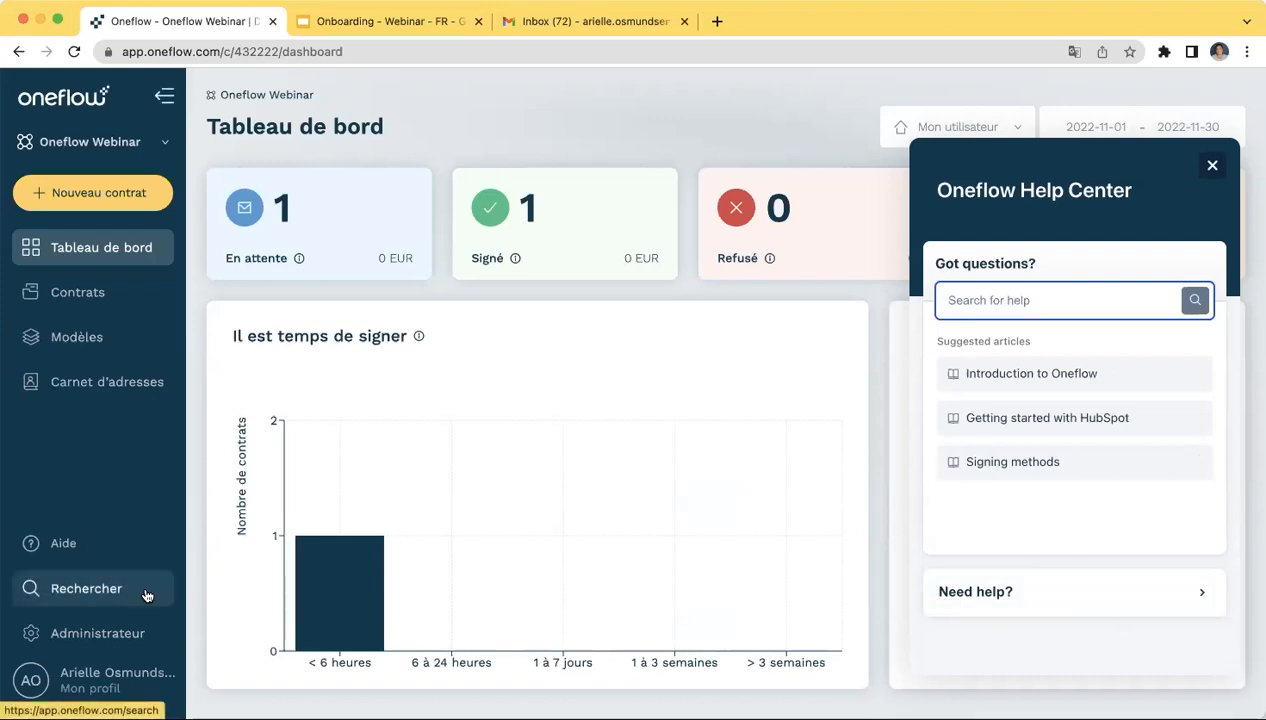
left_click(1212, 166)
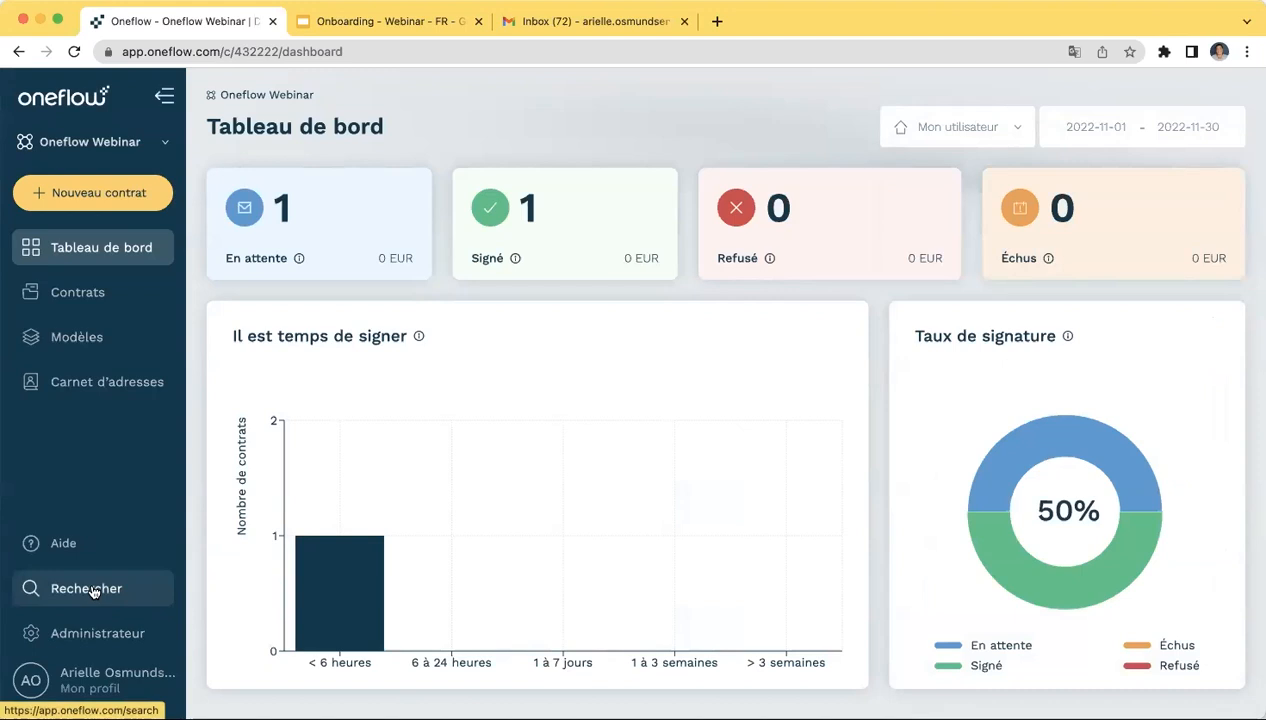
- From Administrateur, create a new draft contract from the Contrat d'emploi template
left_click(95, 637)
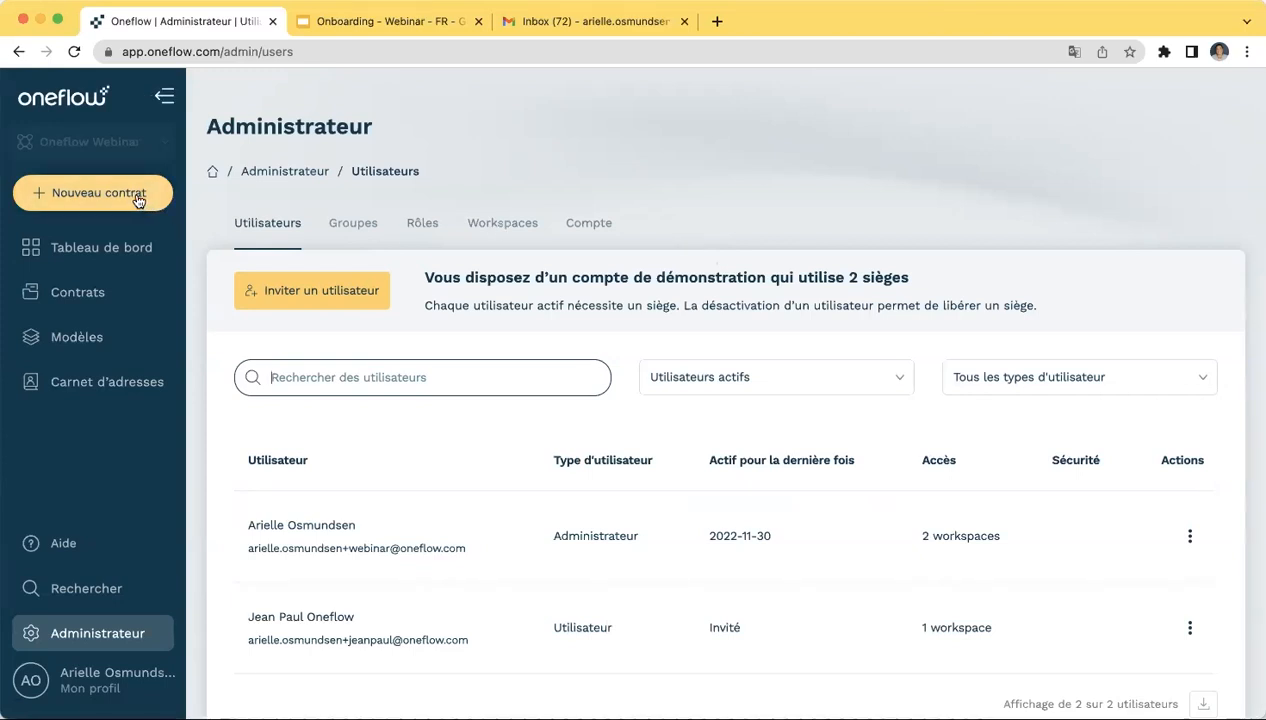
left_click(57, 200)
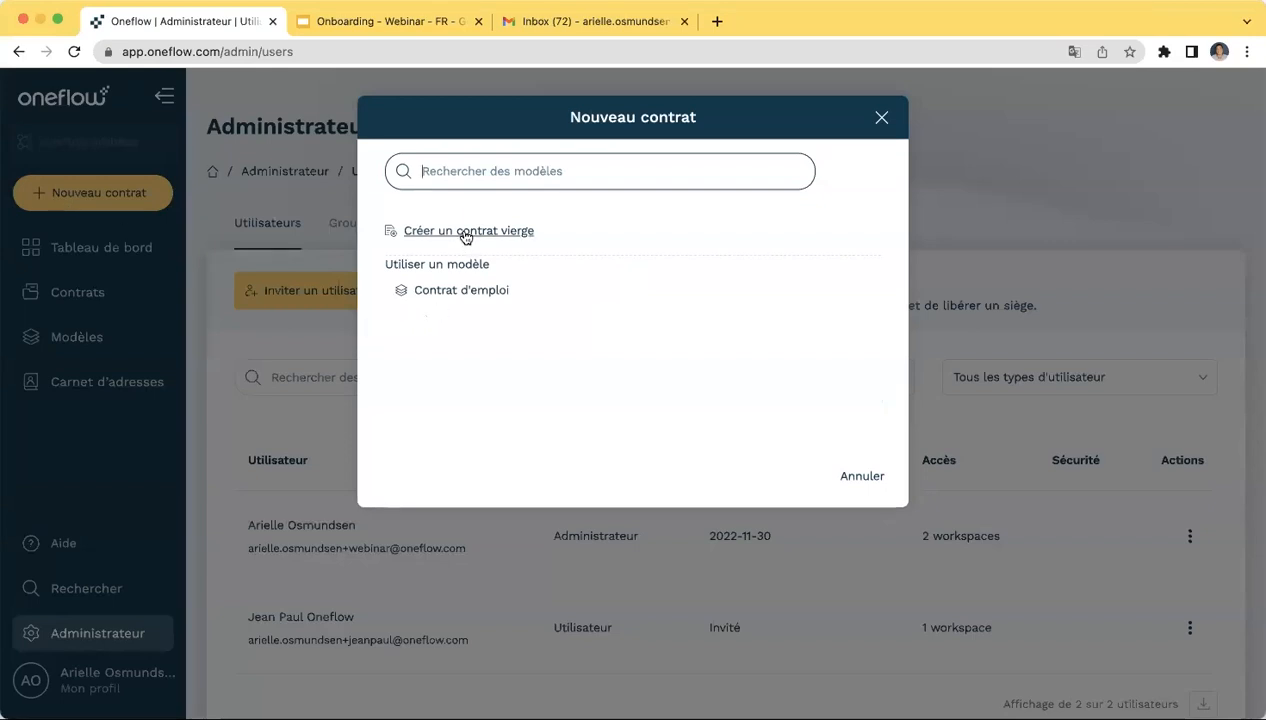
left_click(466, 300)
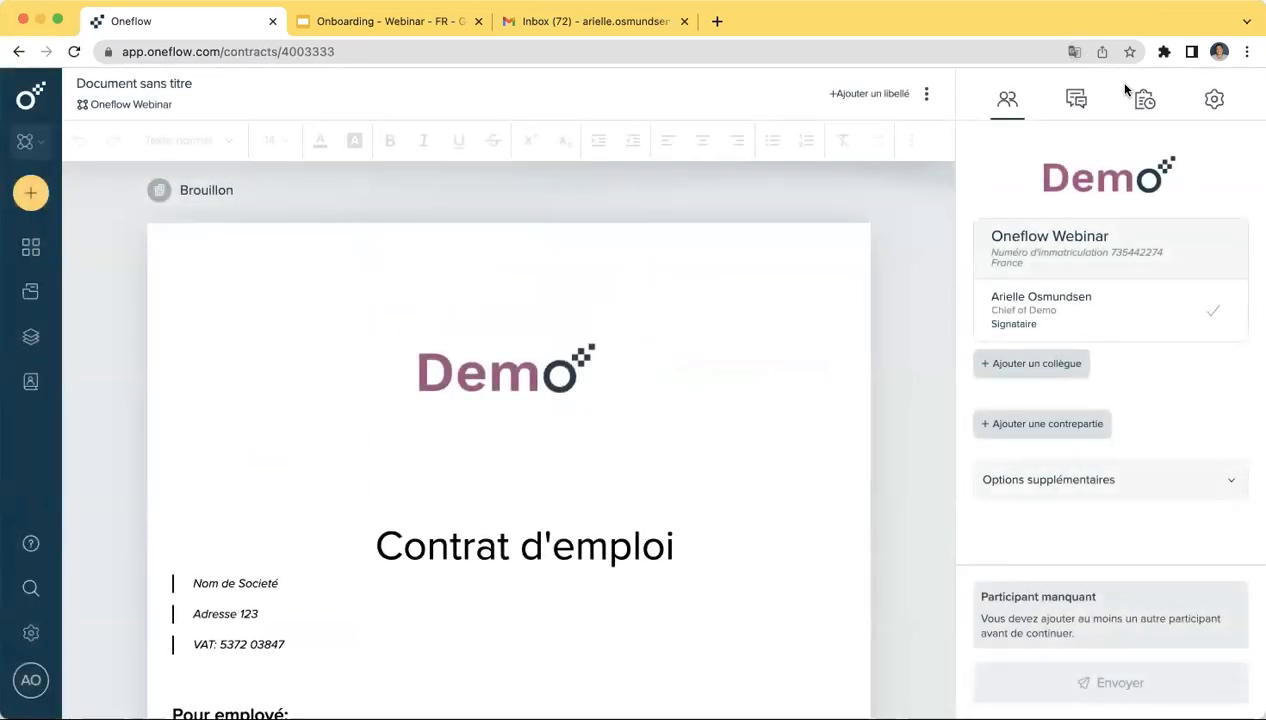
- Scroll past the Pour employé fields to the empty Jours de vacances and Titre fields
scroll(928, 435, "down", 2)
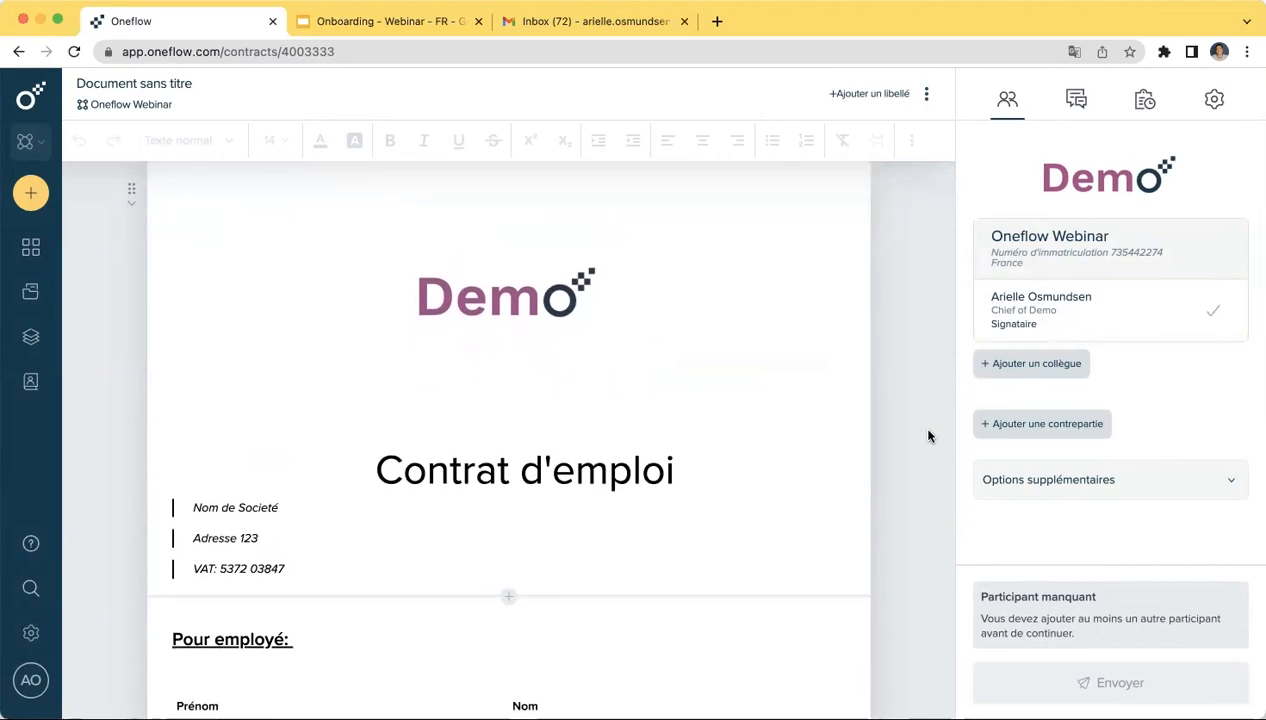
scroll(928, 435, "down", 3)
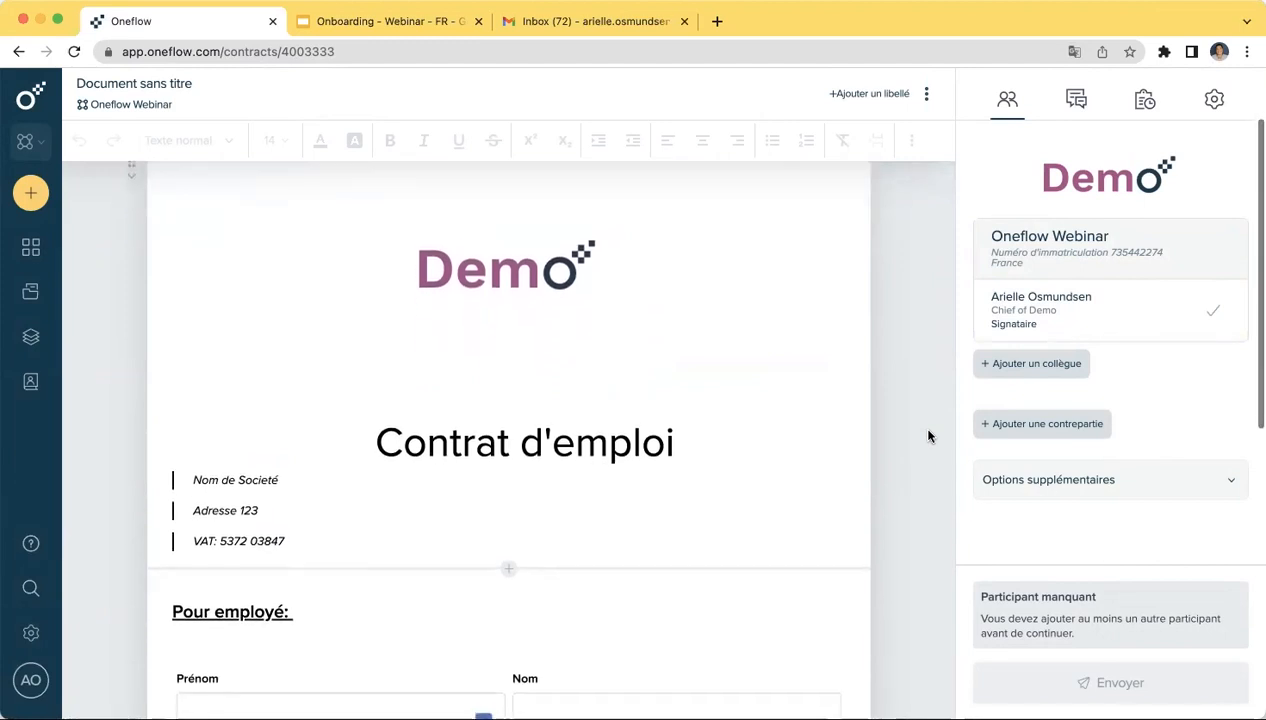
scroll(928, 435, "up", 3)
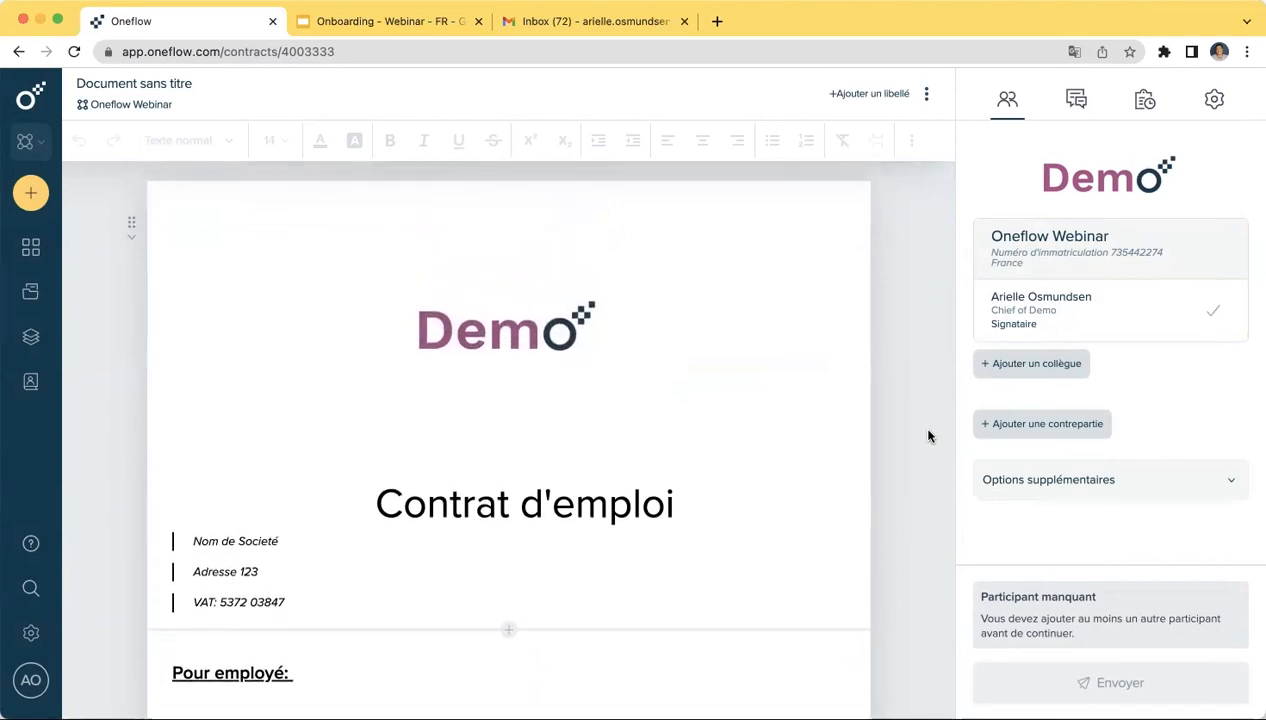
scroll(928, 435, "down", 2)
scroll(928, 435, "down", 3)
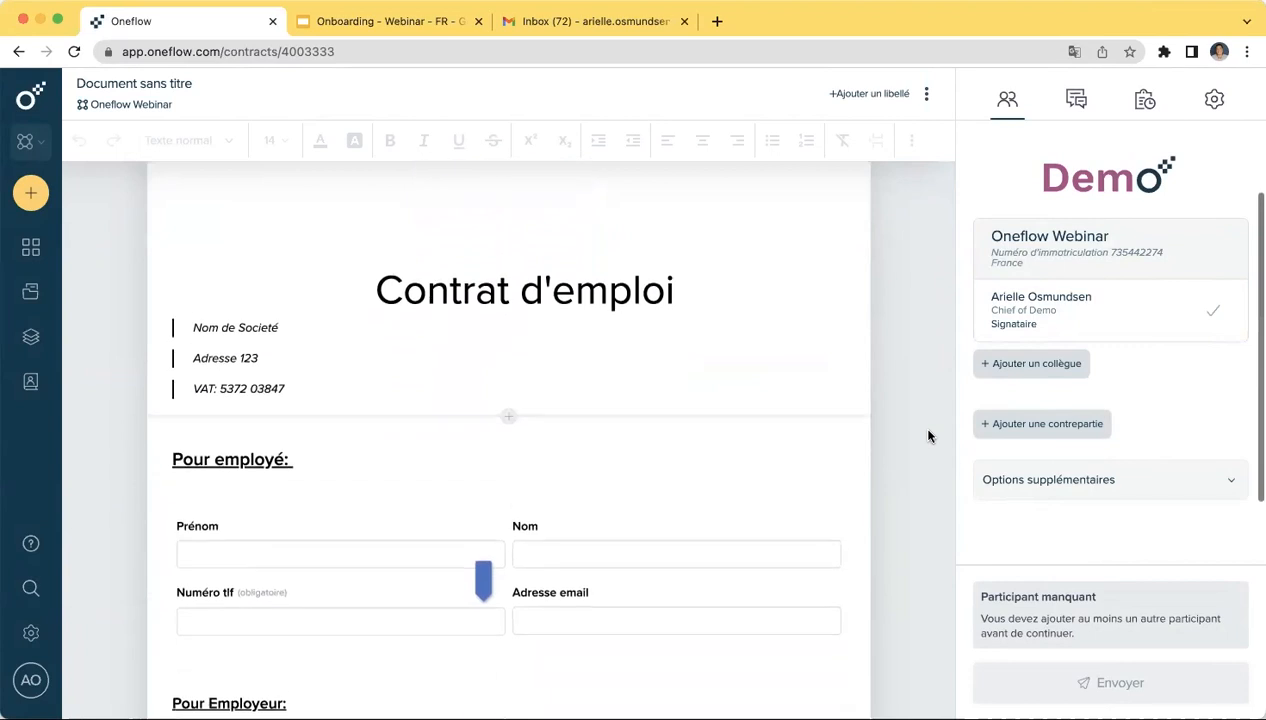
scroll(902, 455, "down", 1)
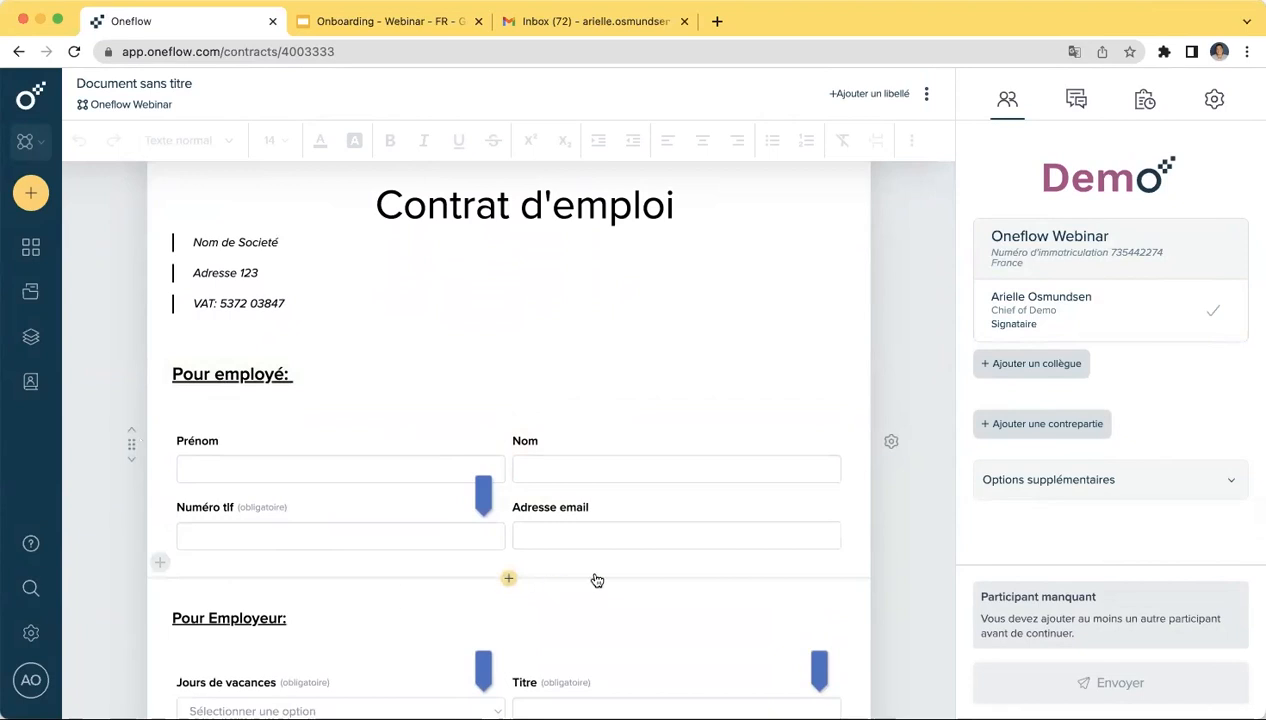
left_click(891, 444)
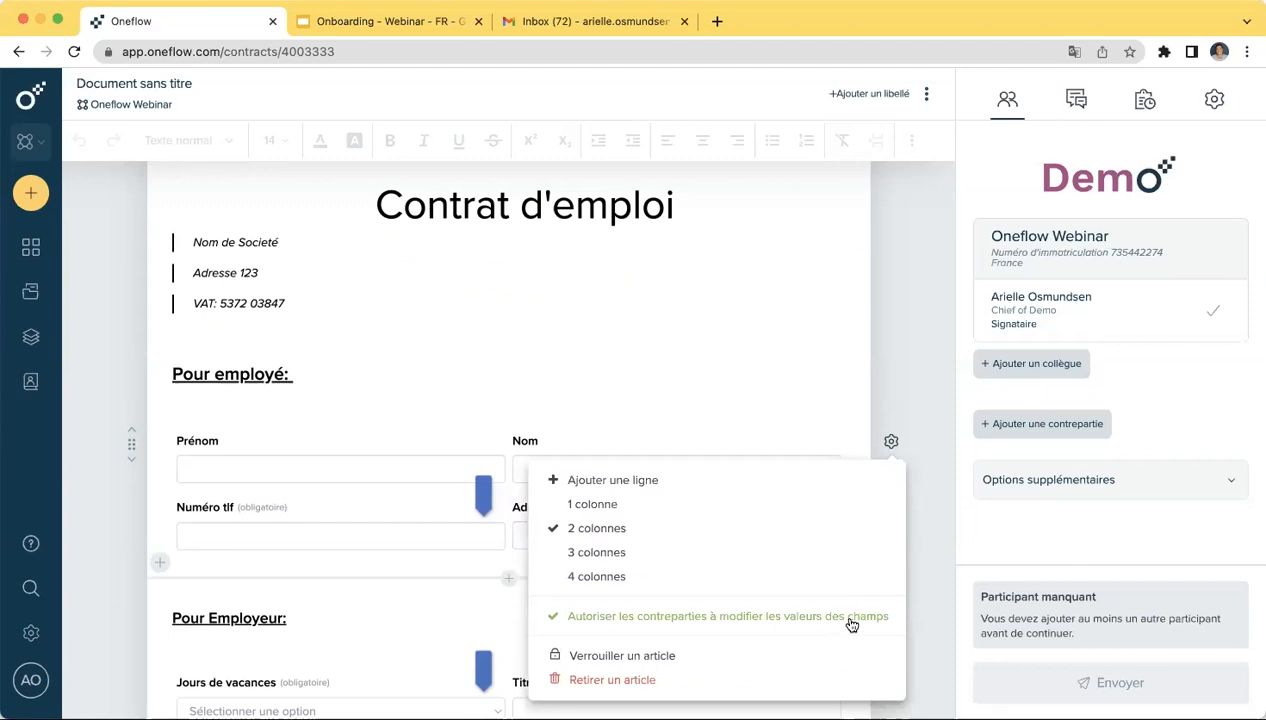
left_click(108, 543)
left_click(419, 522)
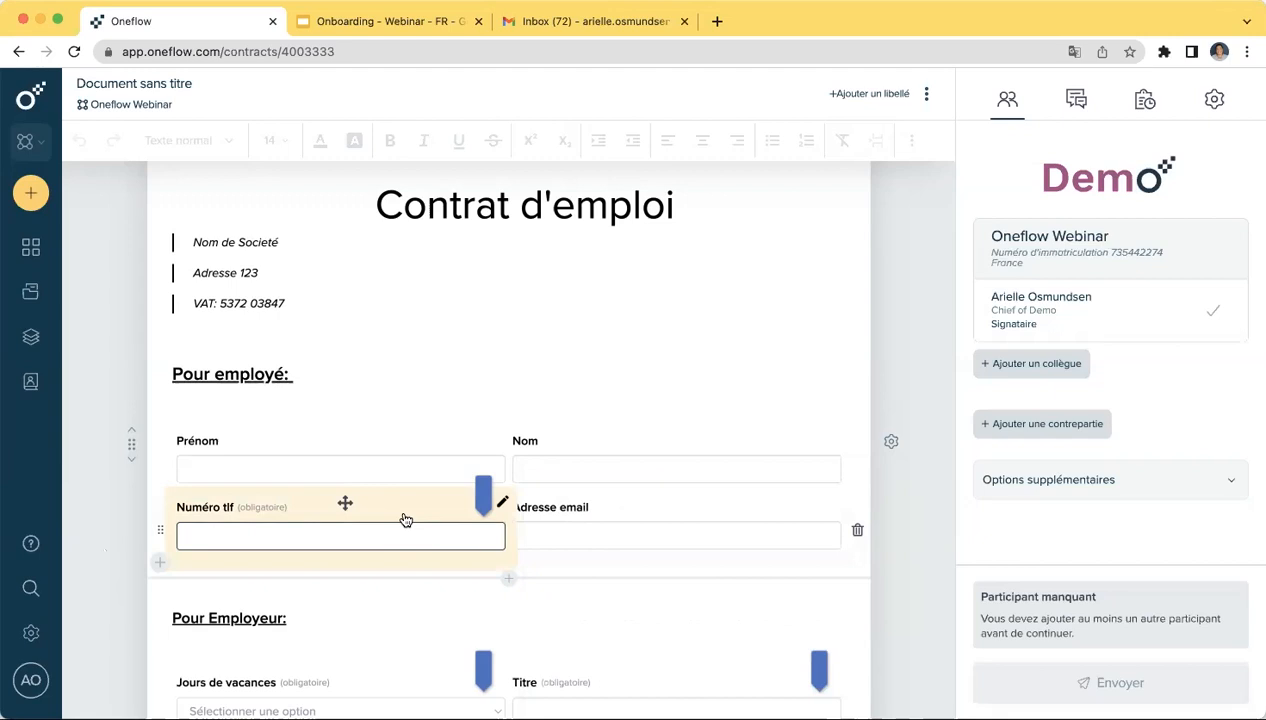
scroll(405, 519, "down", 5)
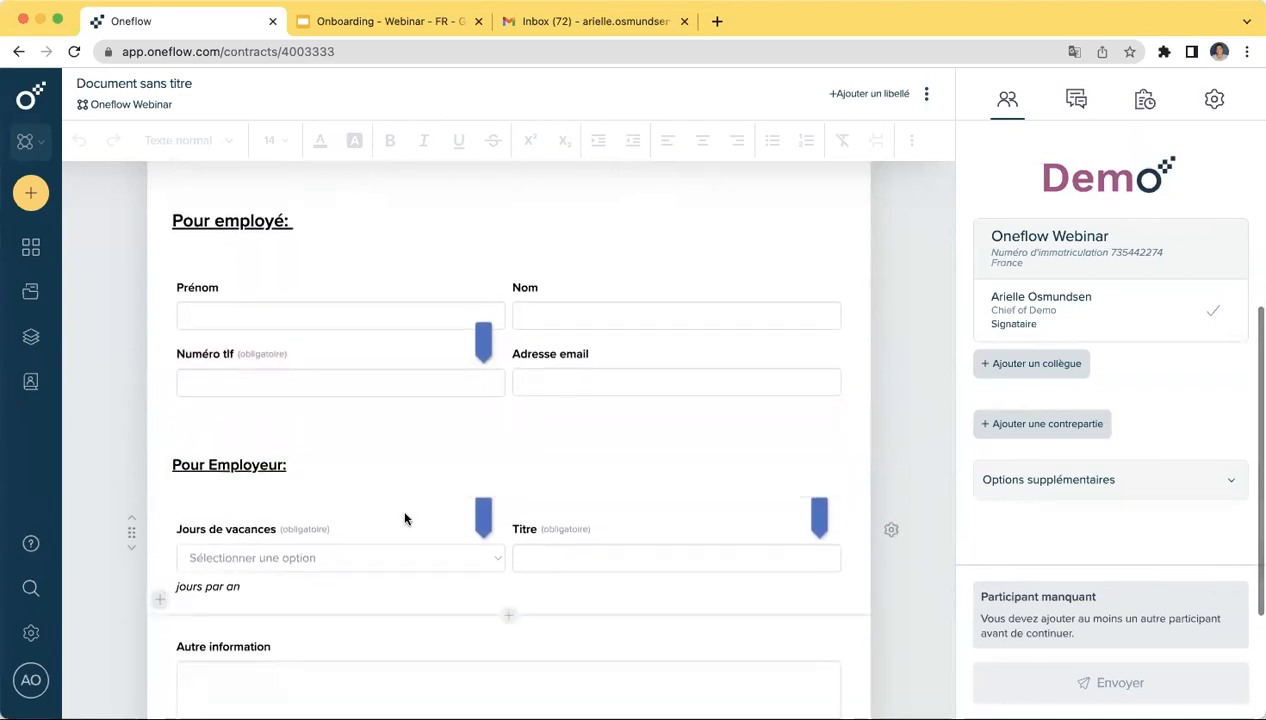
scroll(405, 519, "down", 1)
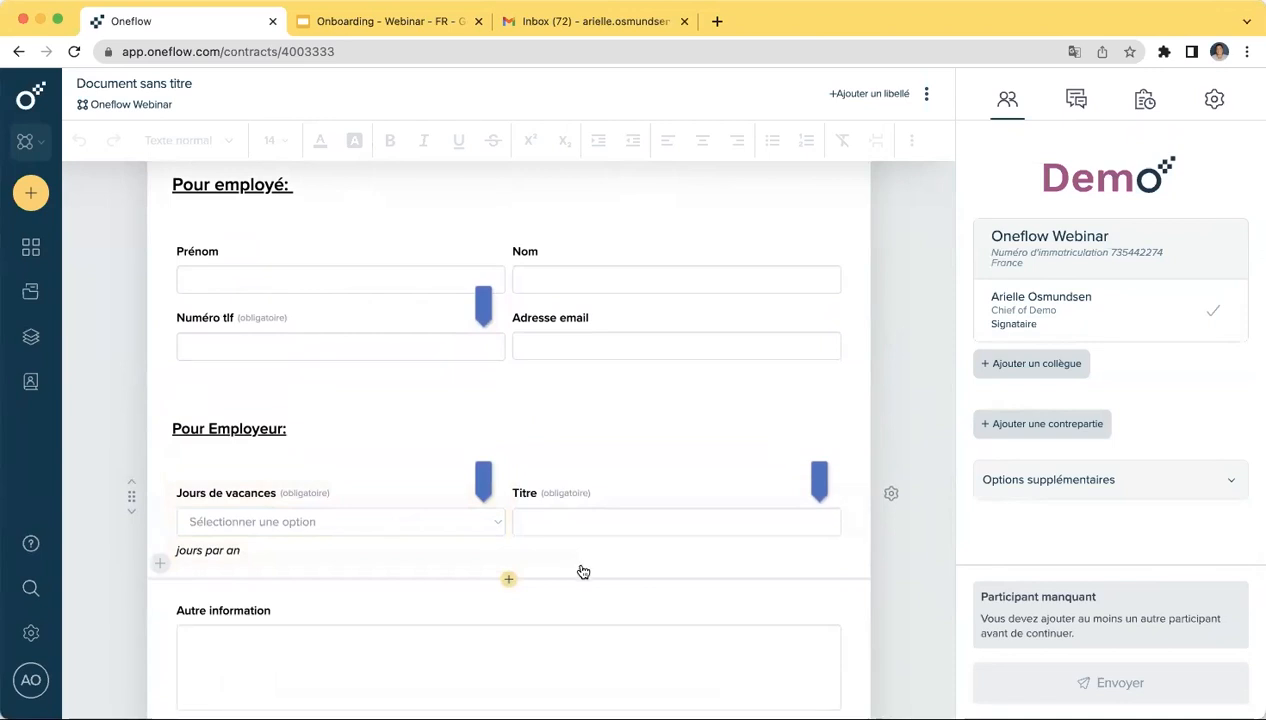
- Set Jours de vacances to 25 and Titre to 'Chief of Demo 2'
left_click(405, 522)
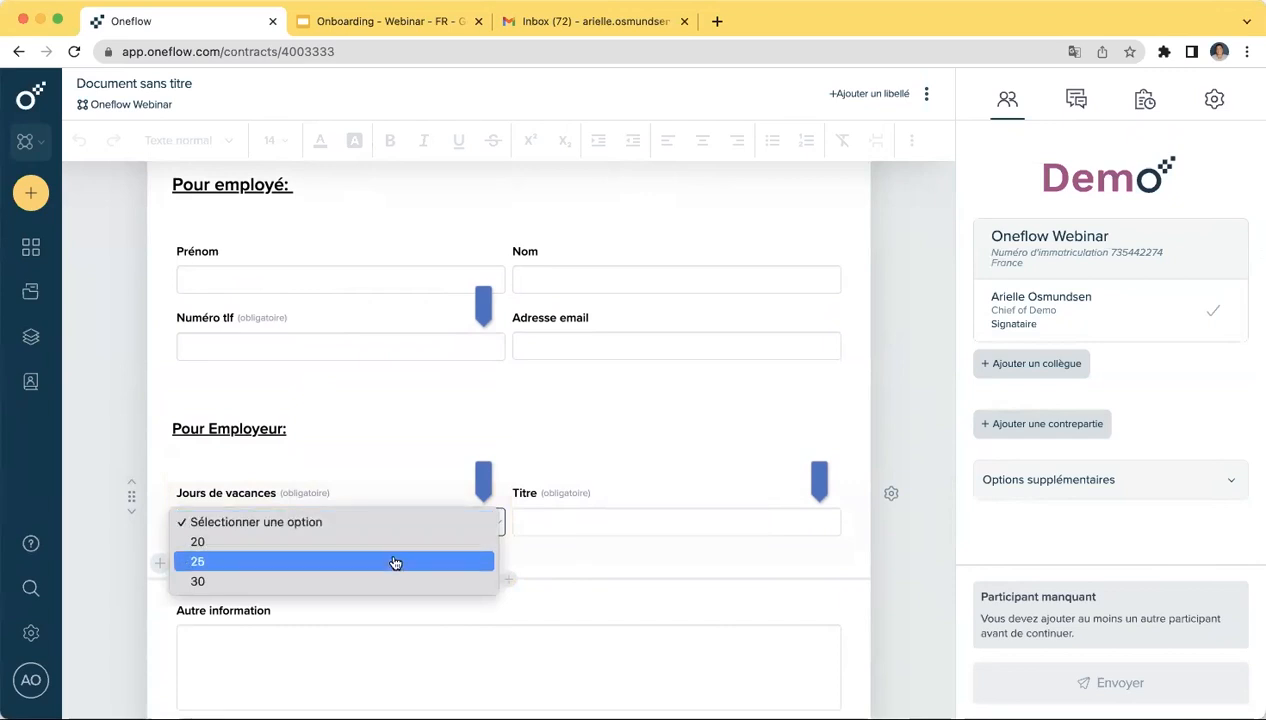
left_click(394, 562)
left_click(548, 522)
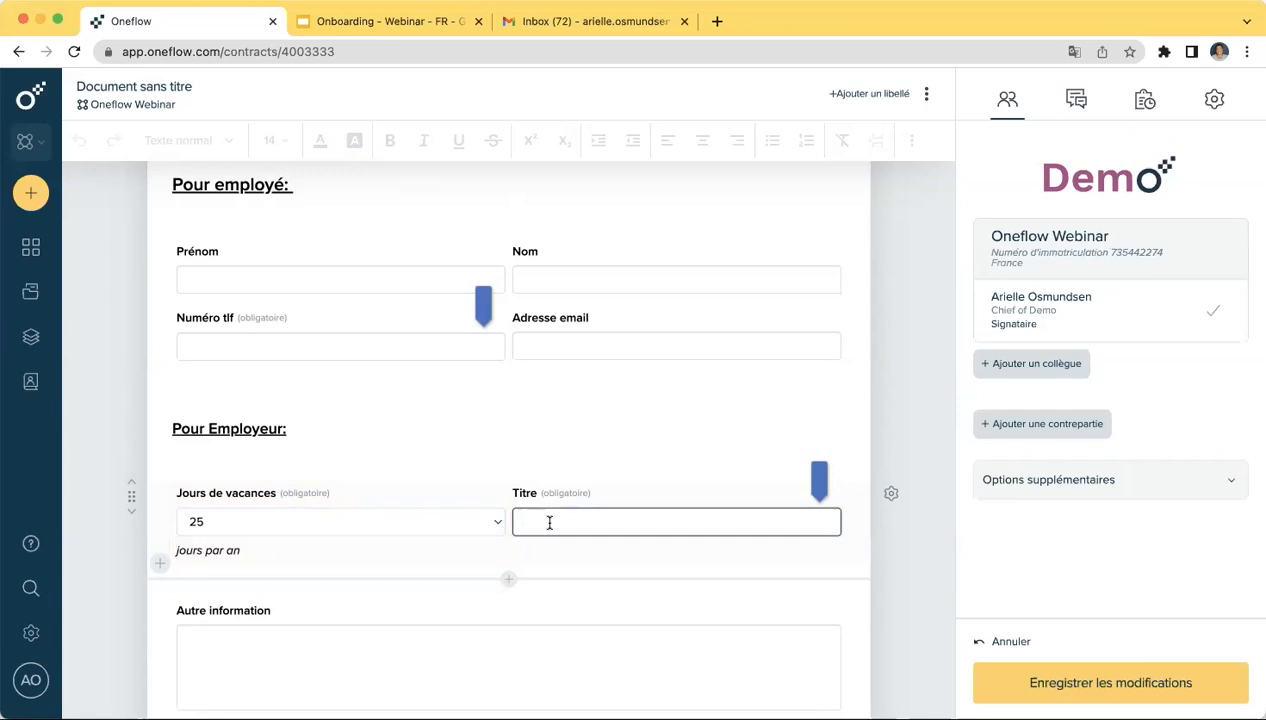
type("Chief de")
key("BackSpace")
key("BackSpace")
type("of Demo 2")
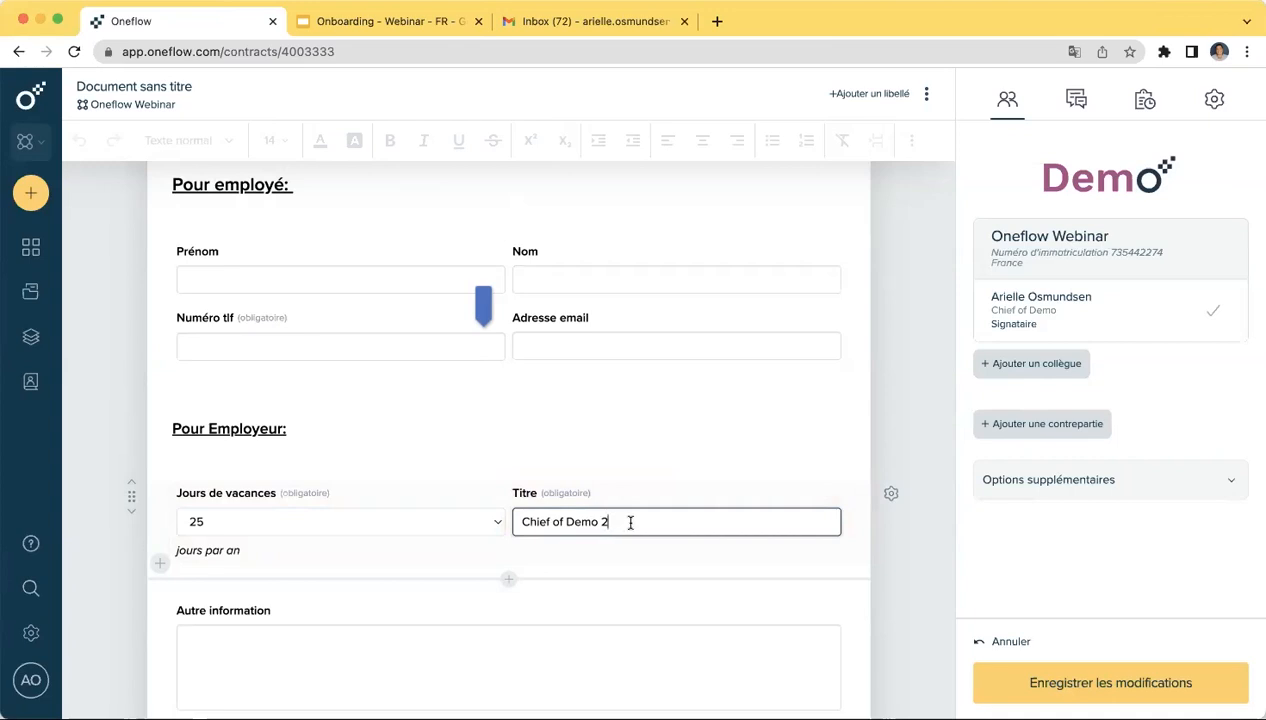
- Save the contract draft changes with Enregistrer les modifications
scroll(630, 522, "down", 4)
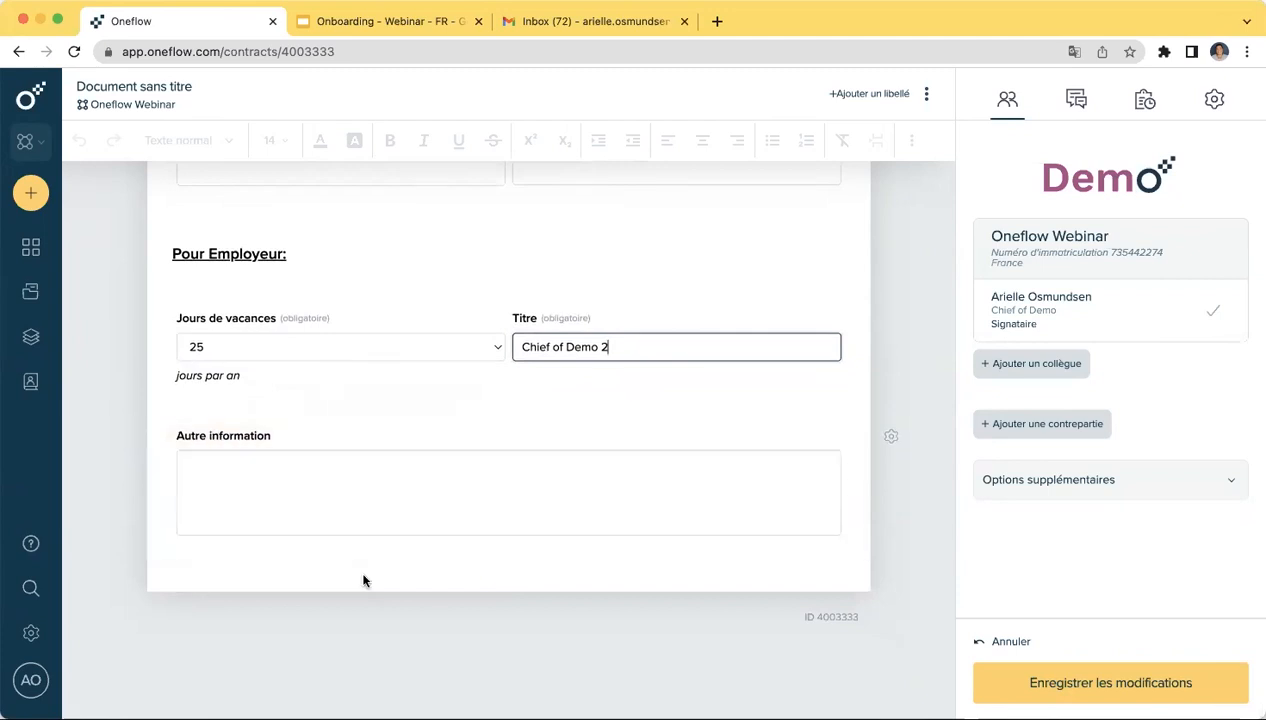
scroll(530, 530, "up", 2)
scroll(530, 530, "down", 2)
scroll(530, 530, "up", 5)
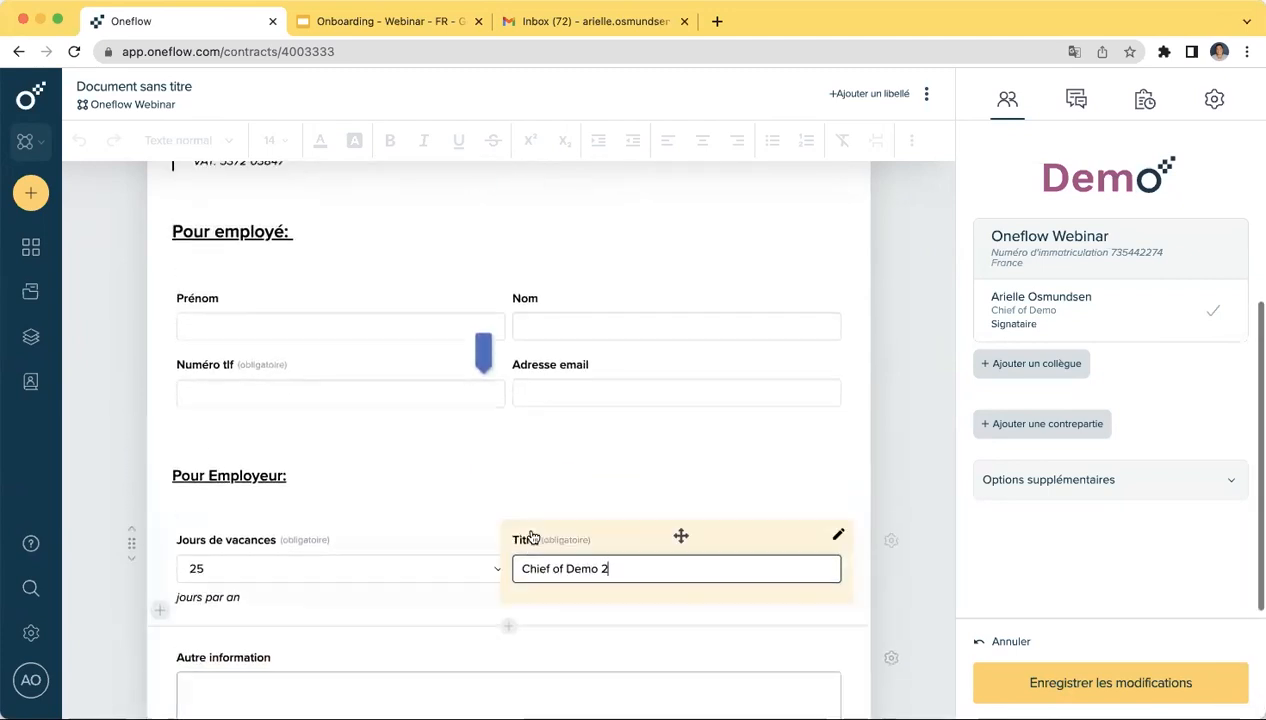
left_click(1069, 692)
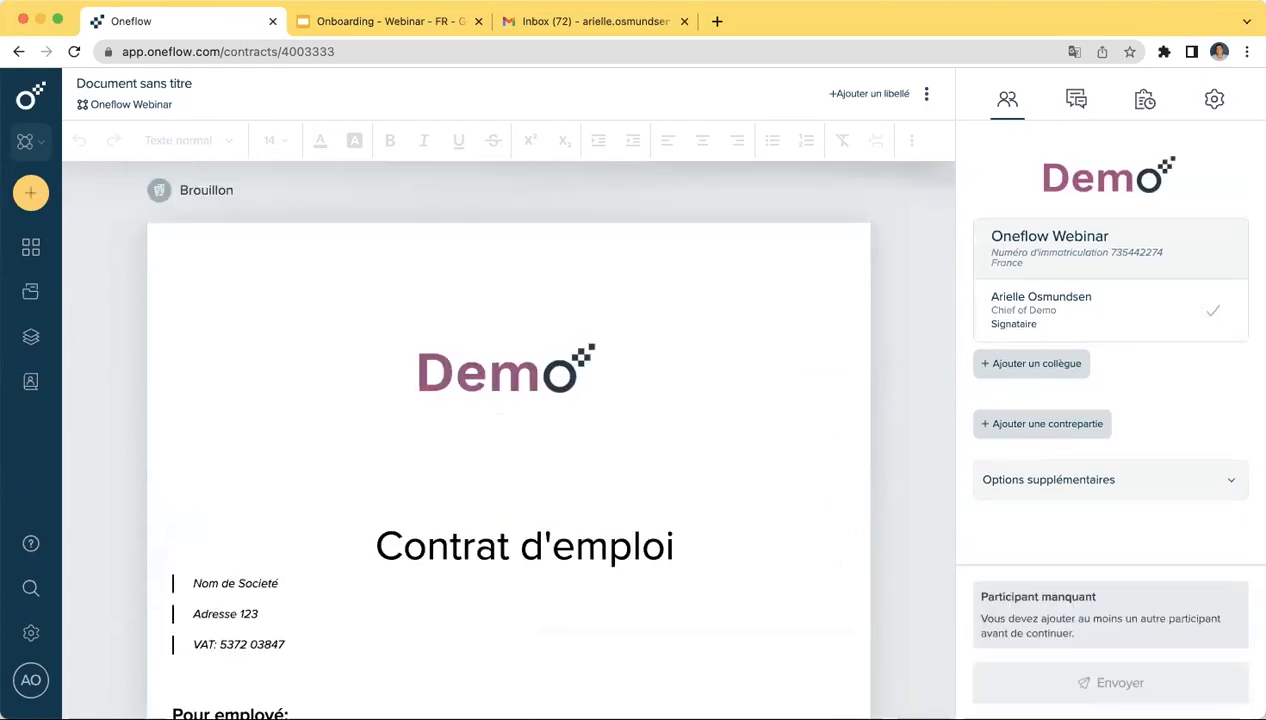
scroll(918, 621, "down", 5)
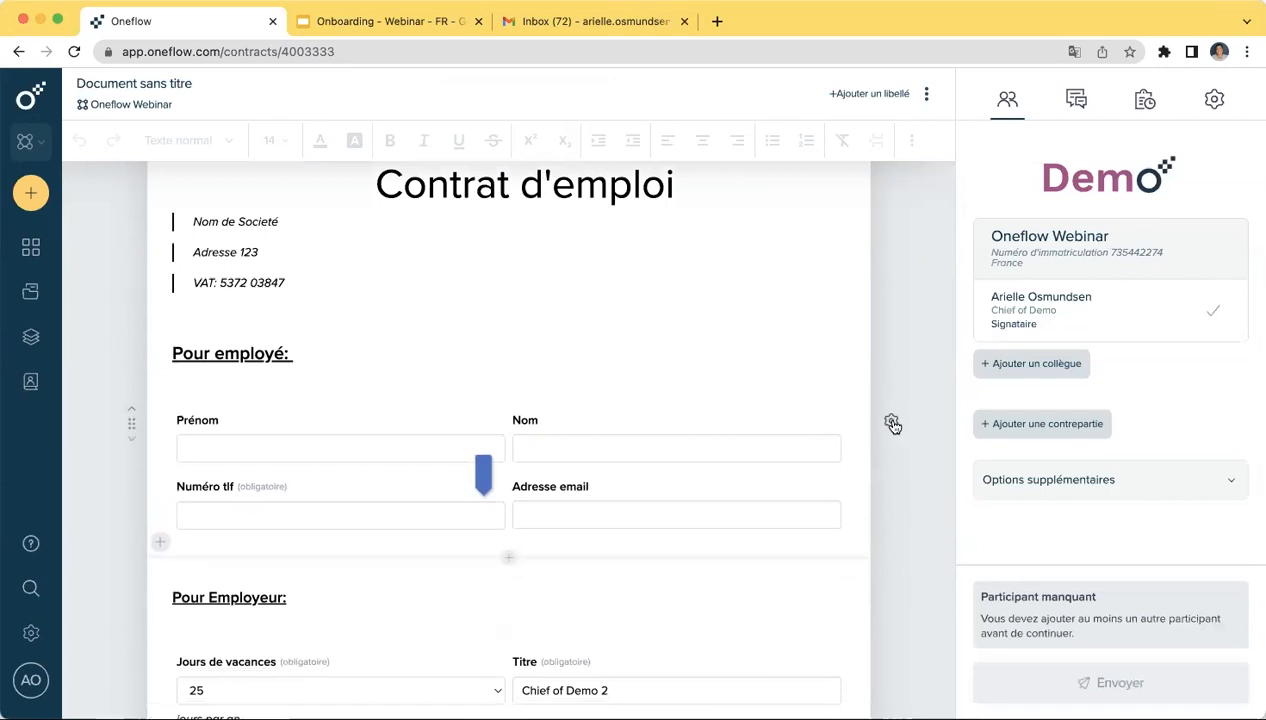
left_click(891, 421)
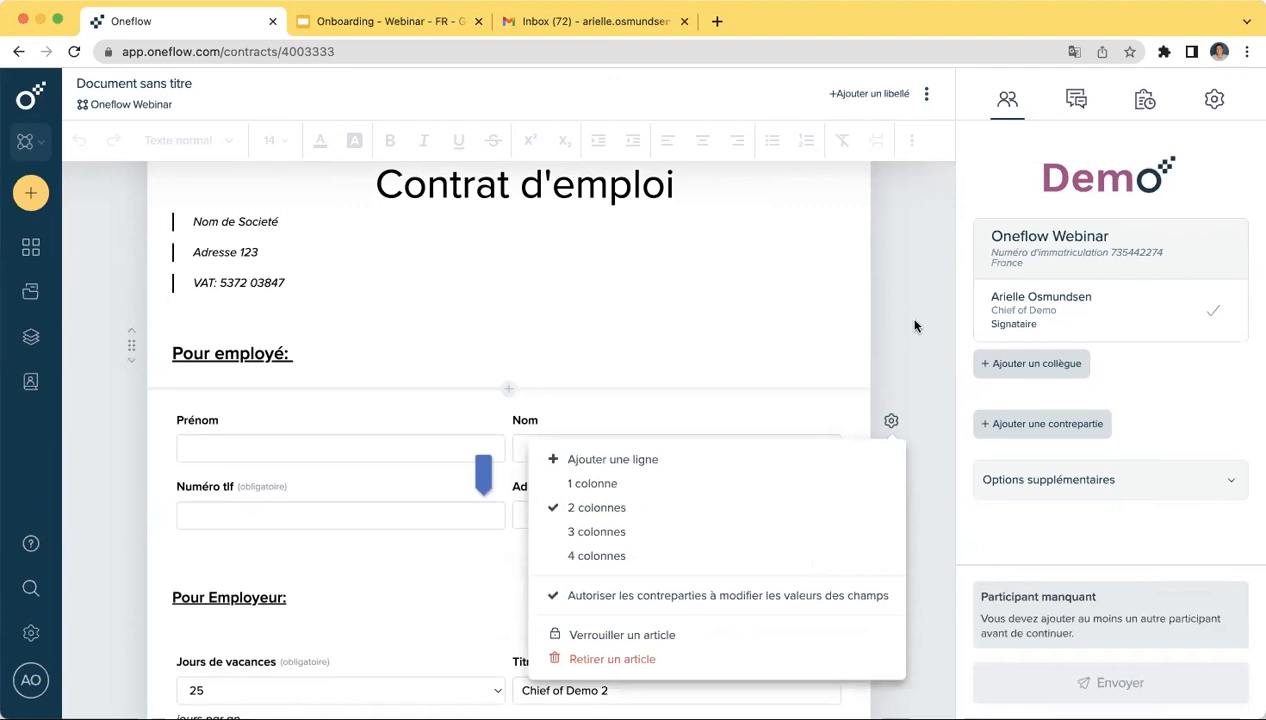
left_click(229, 524)
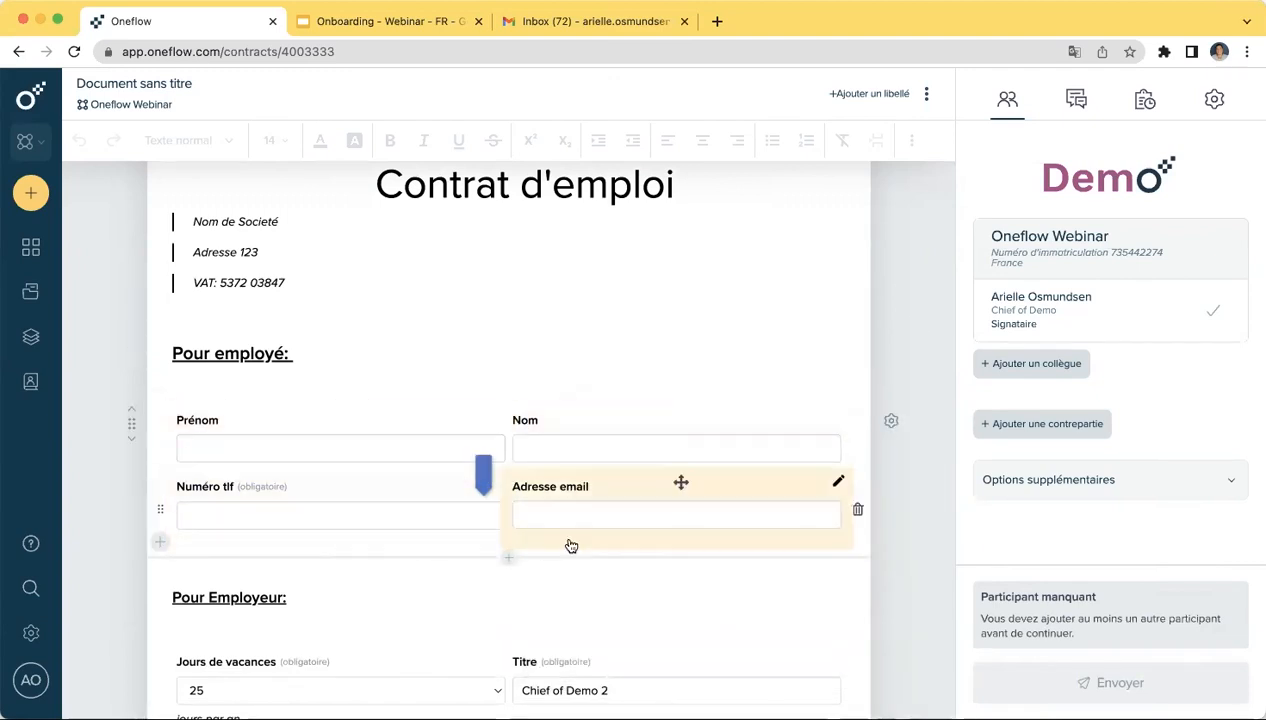
scroll(568, 537, "down", 3)
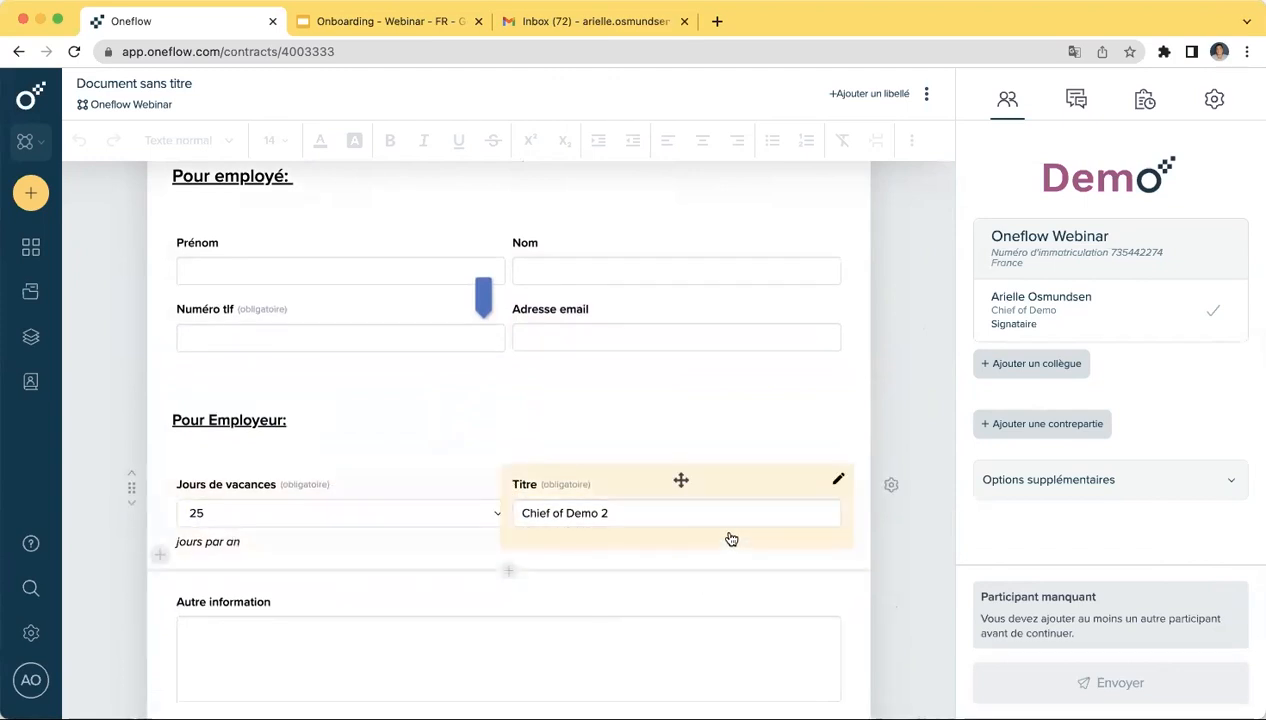
left_click(890, 485)
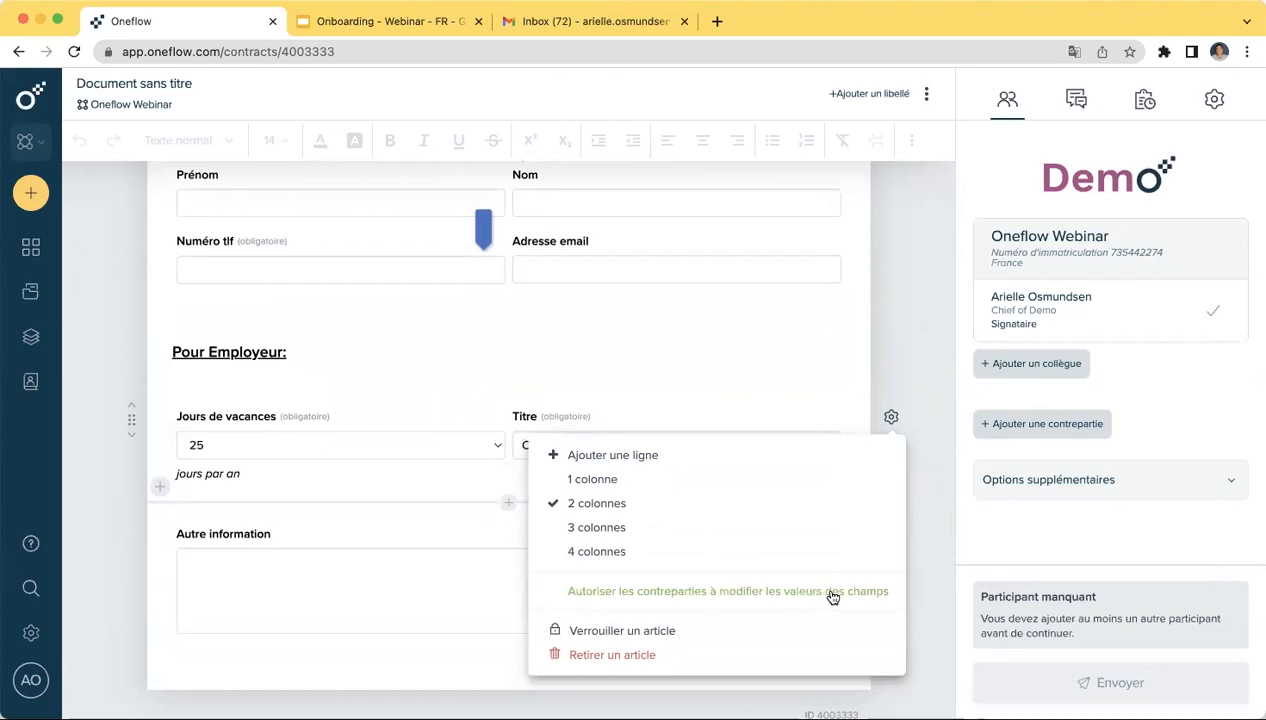
left_click(940, 380)
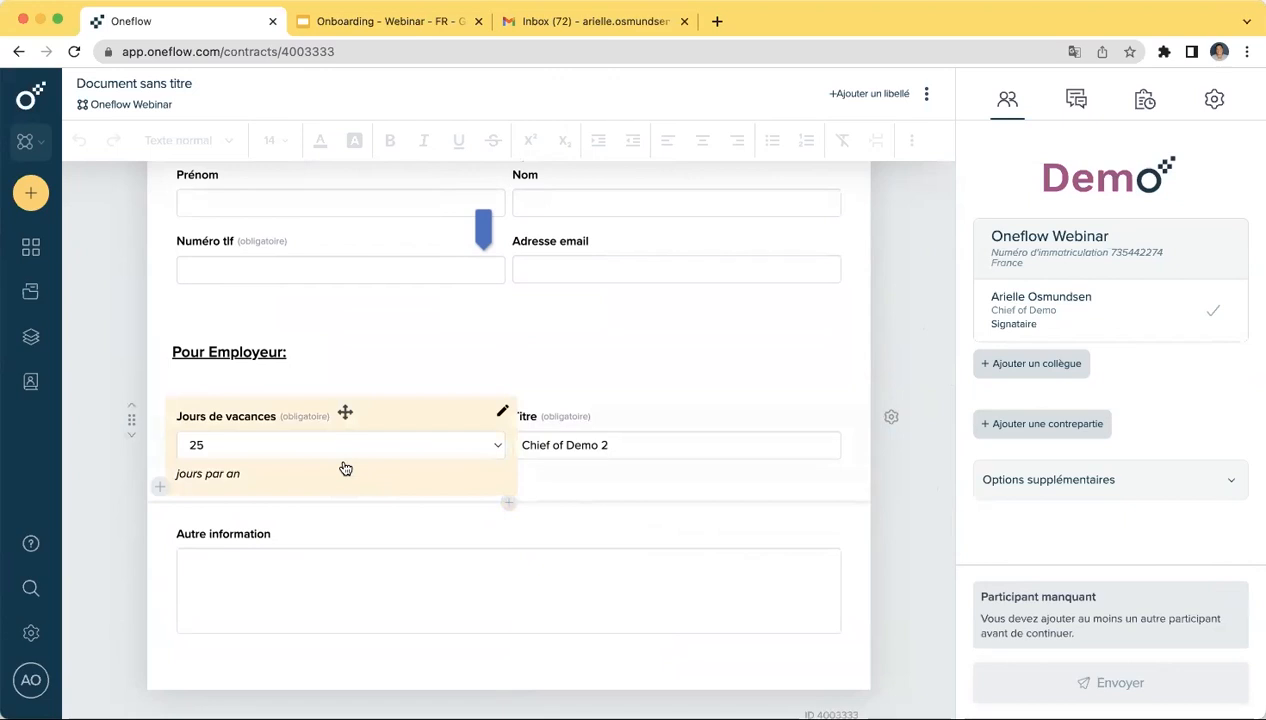
left_click(688, 446)
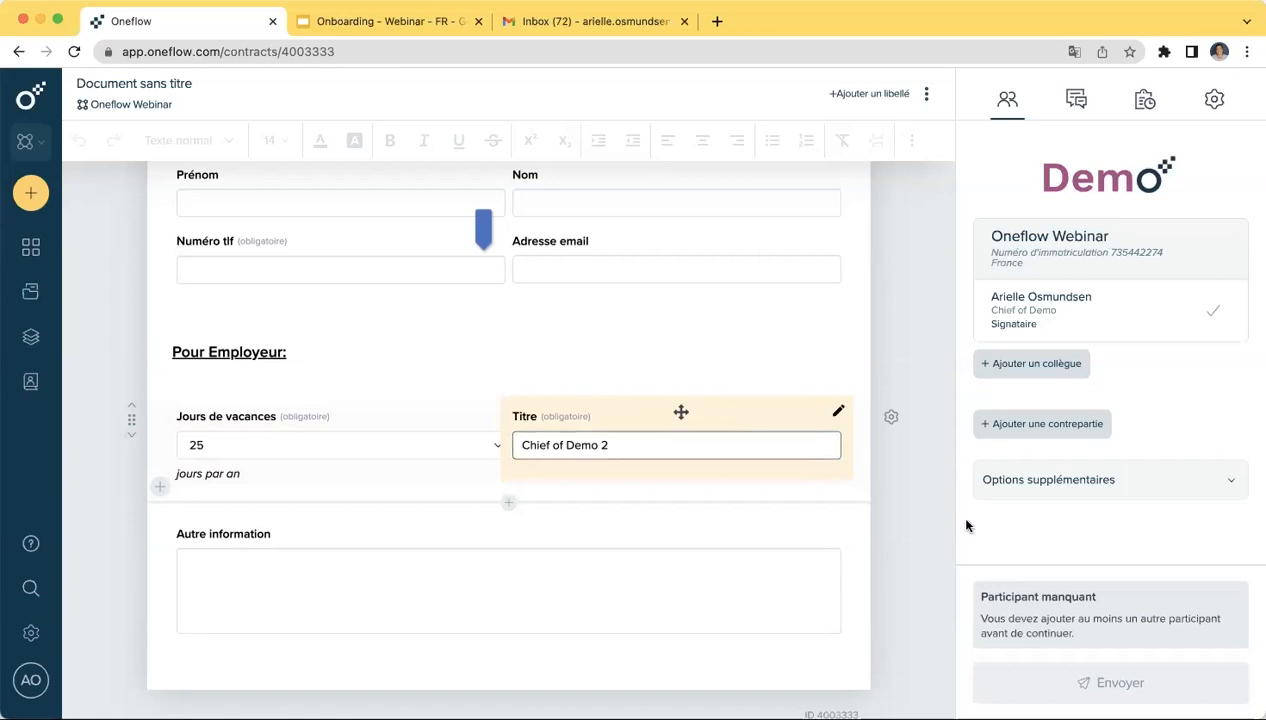
left_click(921, 528)
scroll(923, 527, "down", 2)
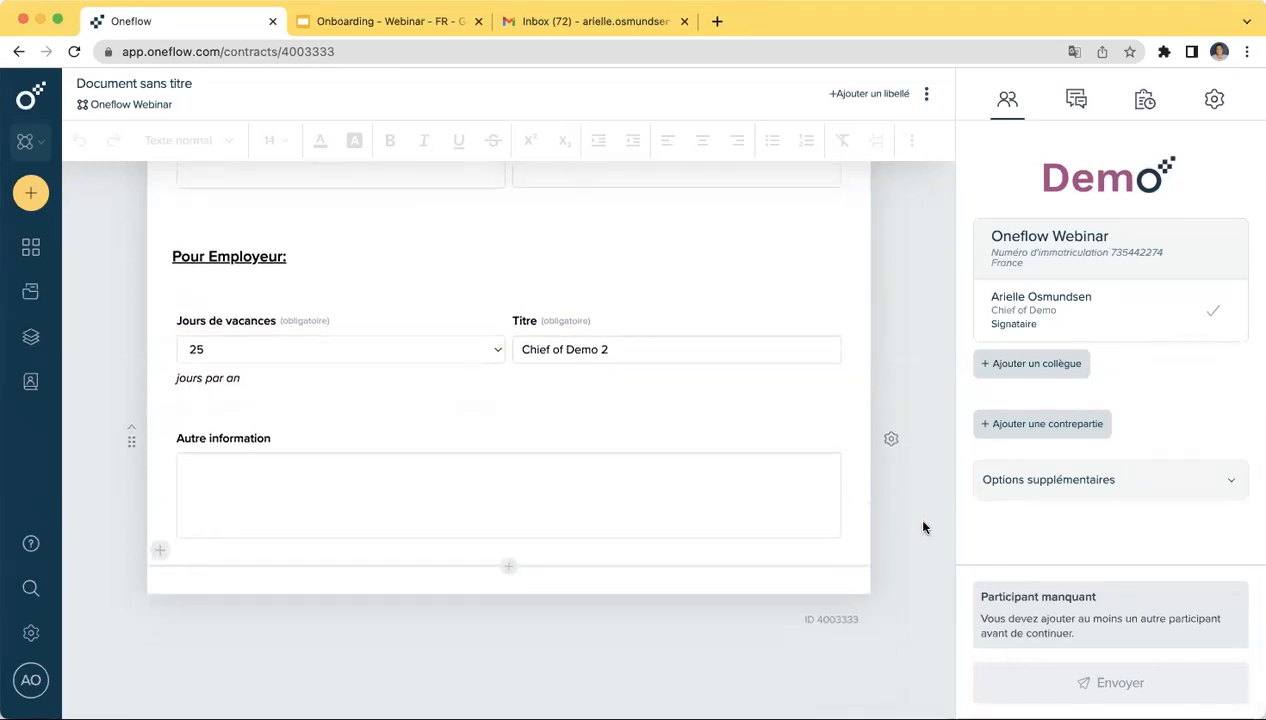
scroll(923, 527, "up", 8)
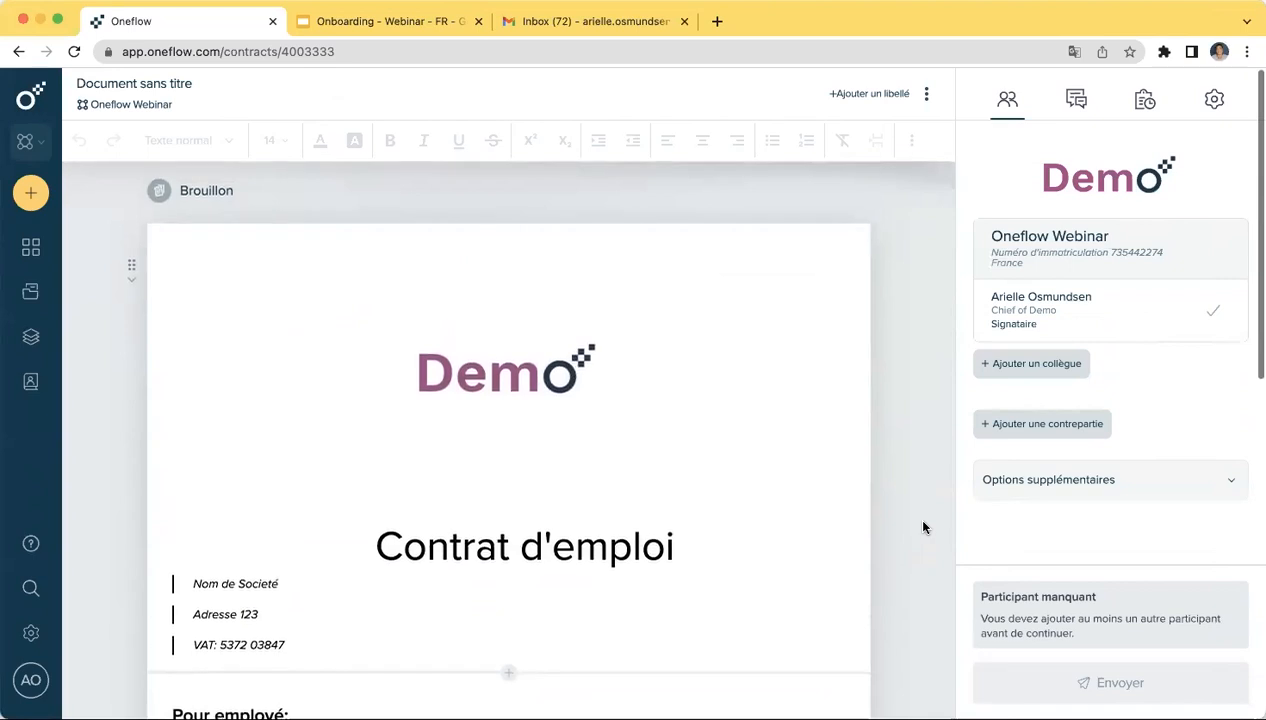
- Add a counterparty filled from the saved Test Demo contact found by name search
left_click(1082, 424)
left_click(487, 200)
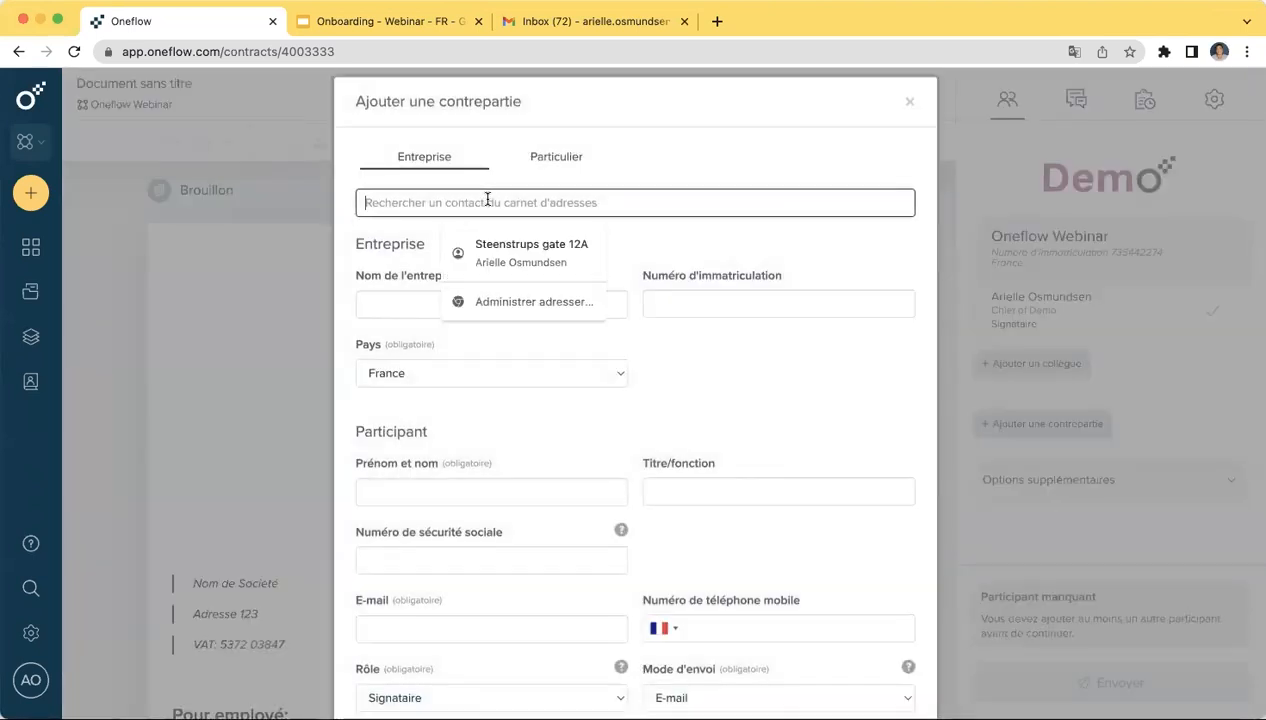
type("Marie")
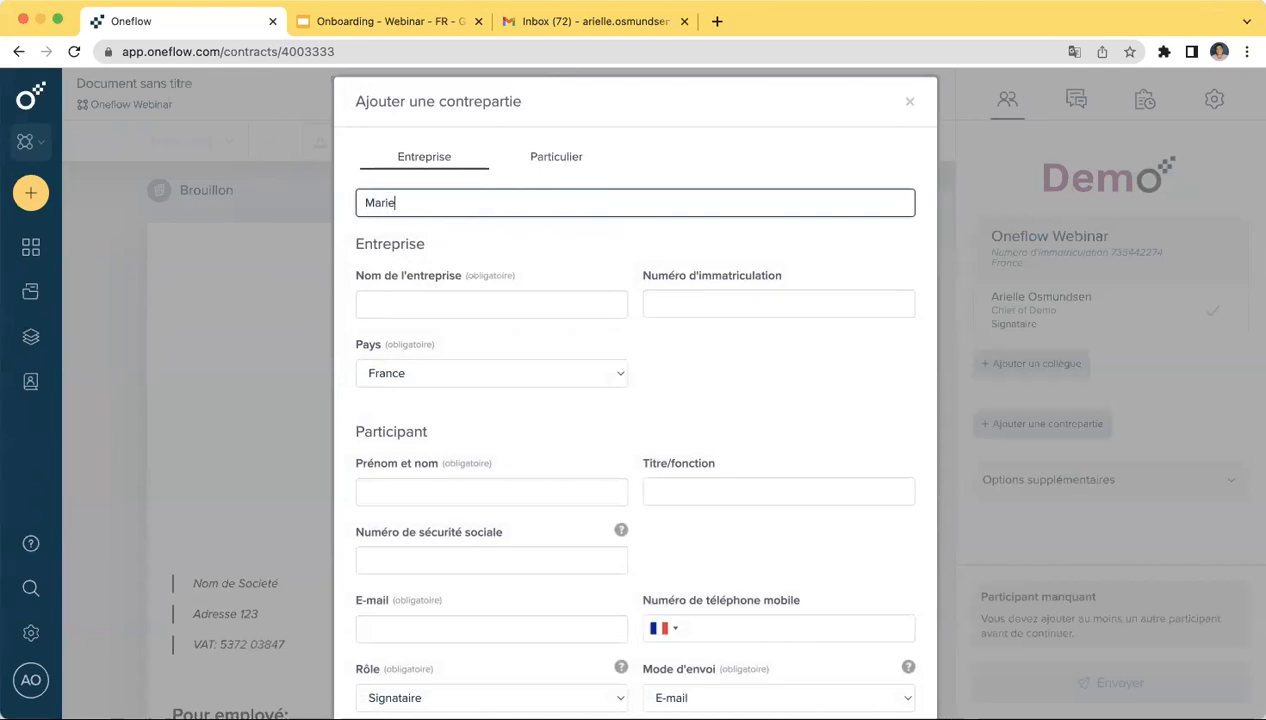
left_click(455, 263)
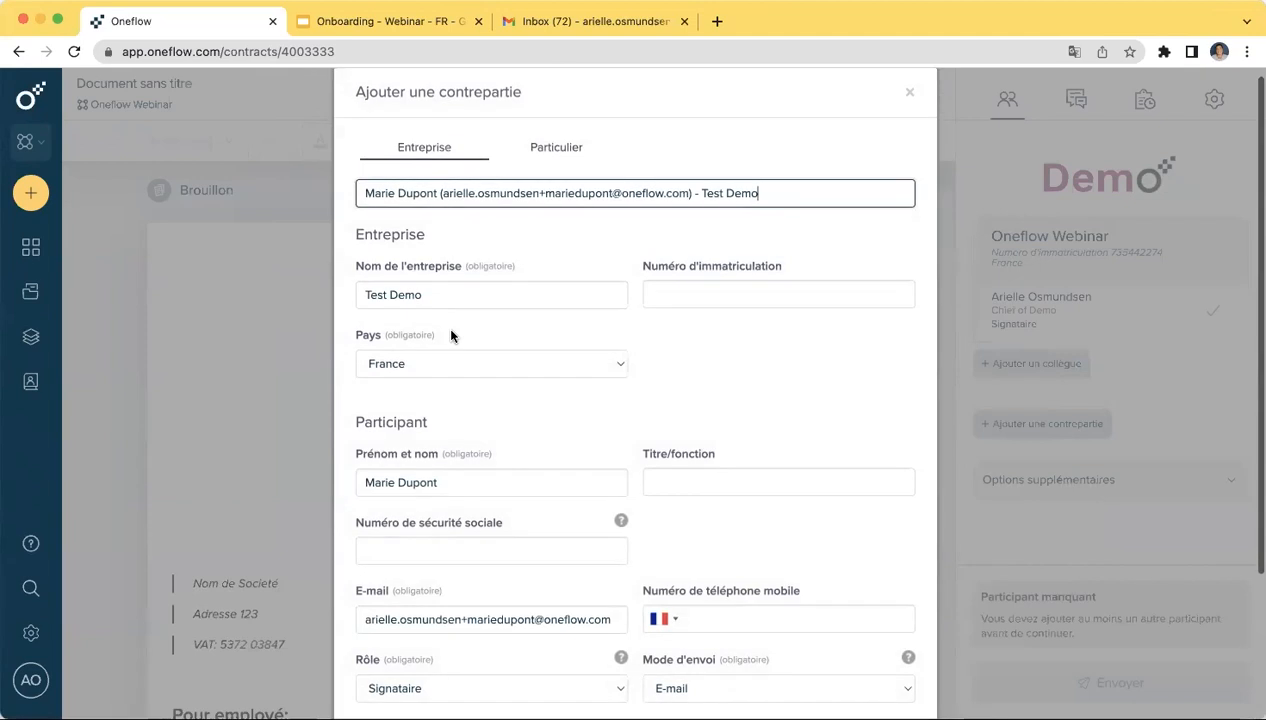
scroll(452, 333, "down", 3)
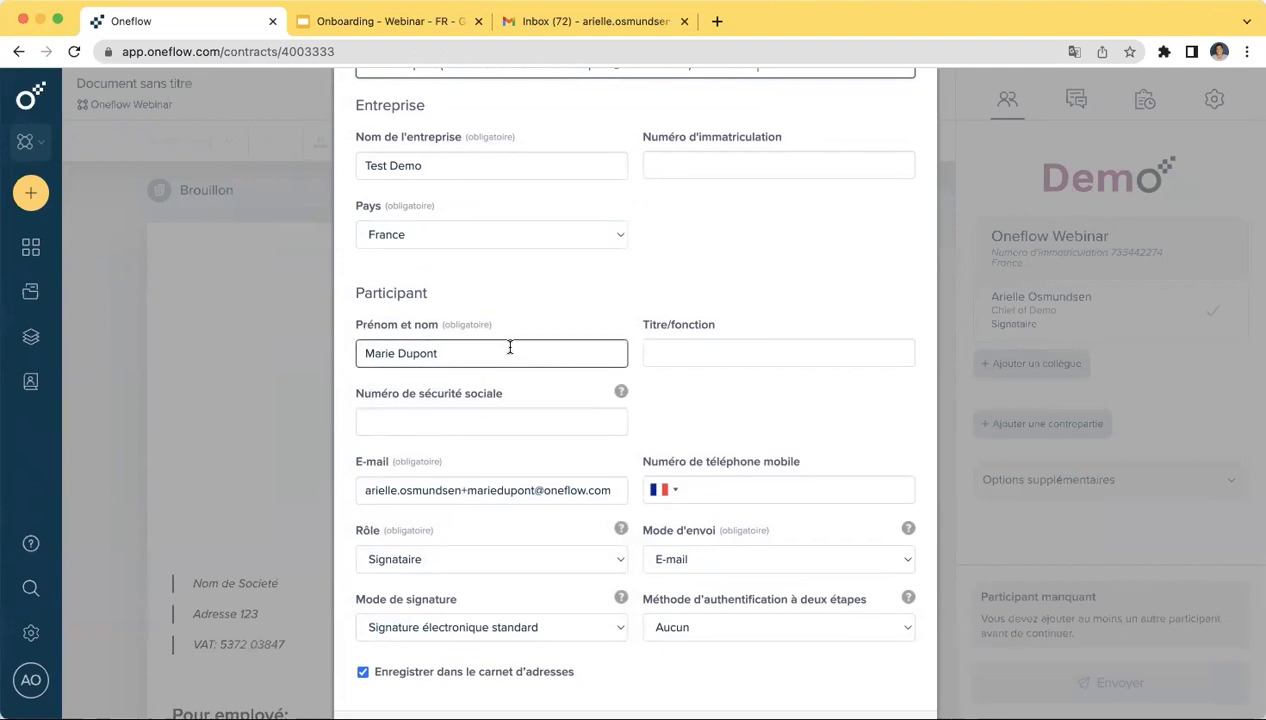
- Keep the participant's delivery method on E-mail after briefly trying SMS
scroll(510, 347, "down", 2)
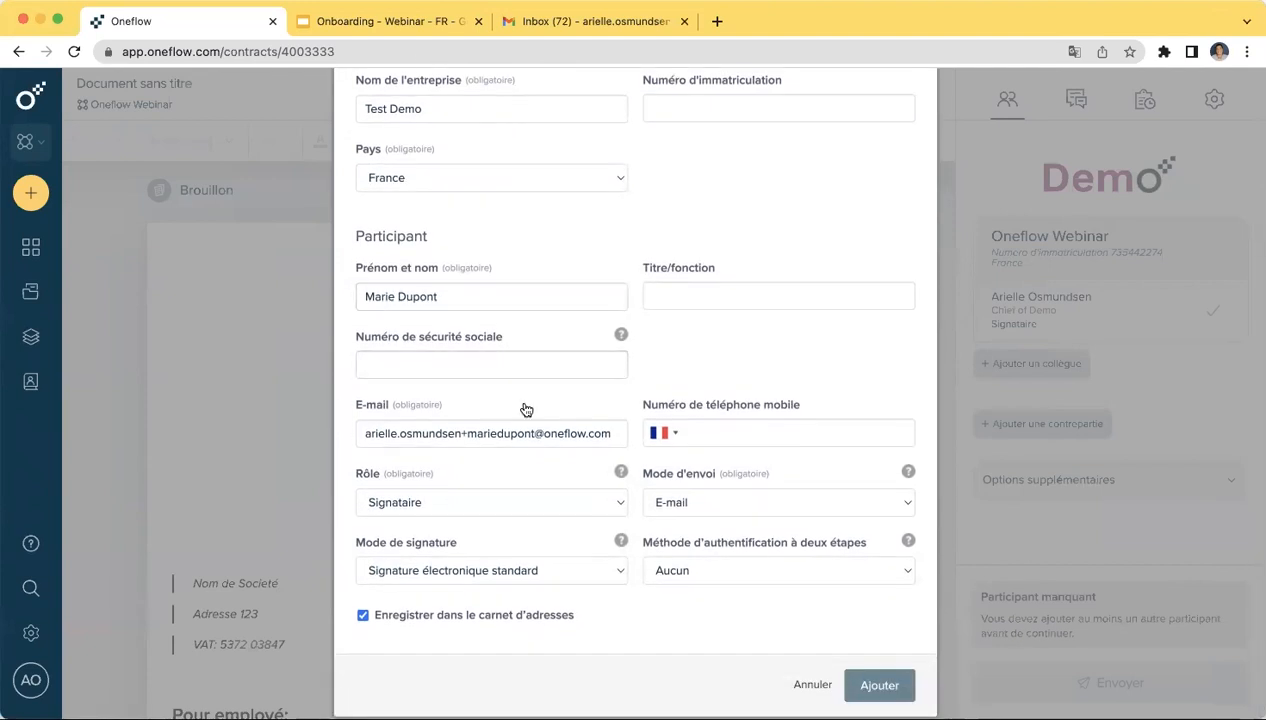
left_click(770, 503)
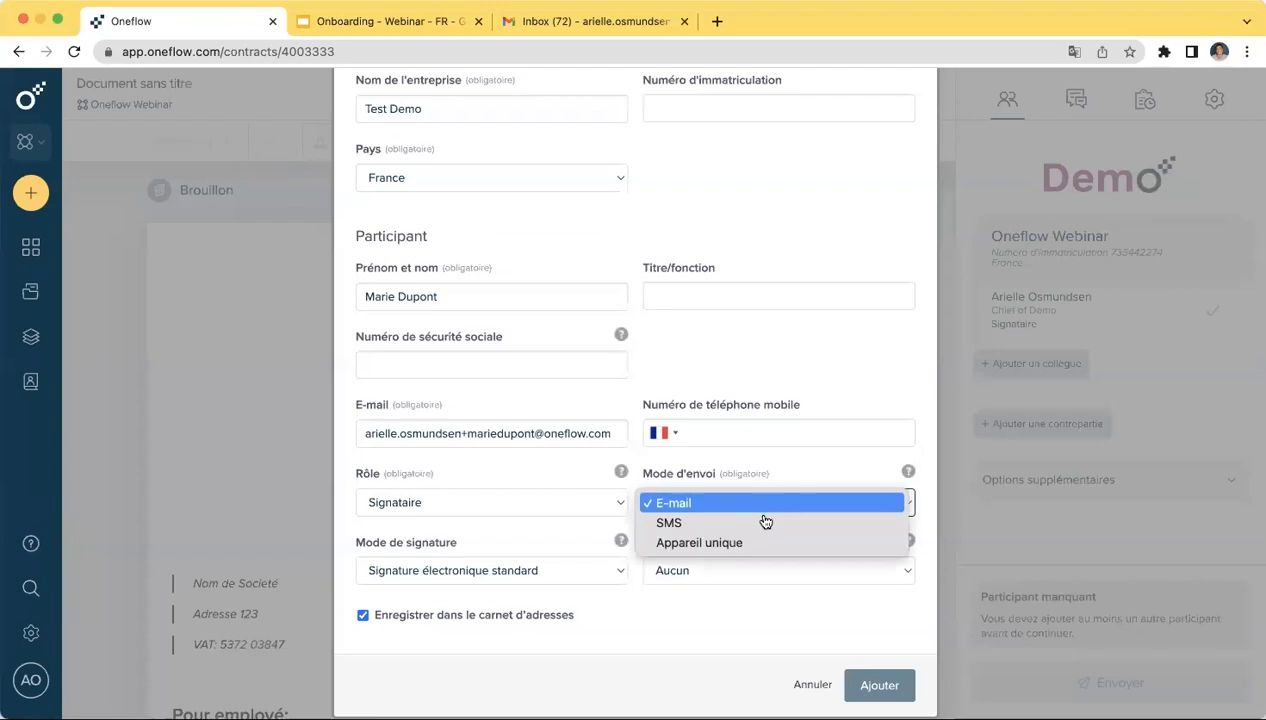
left_click(765, 521)
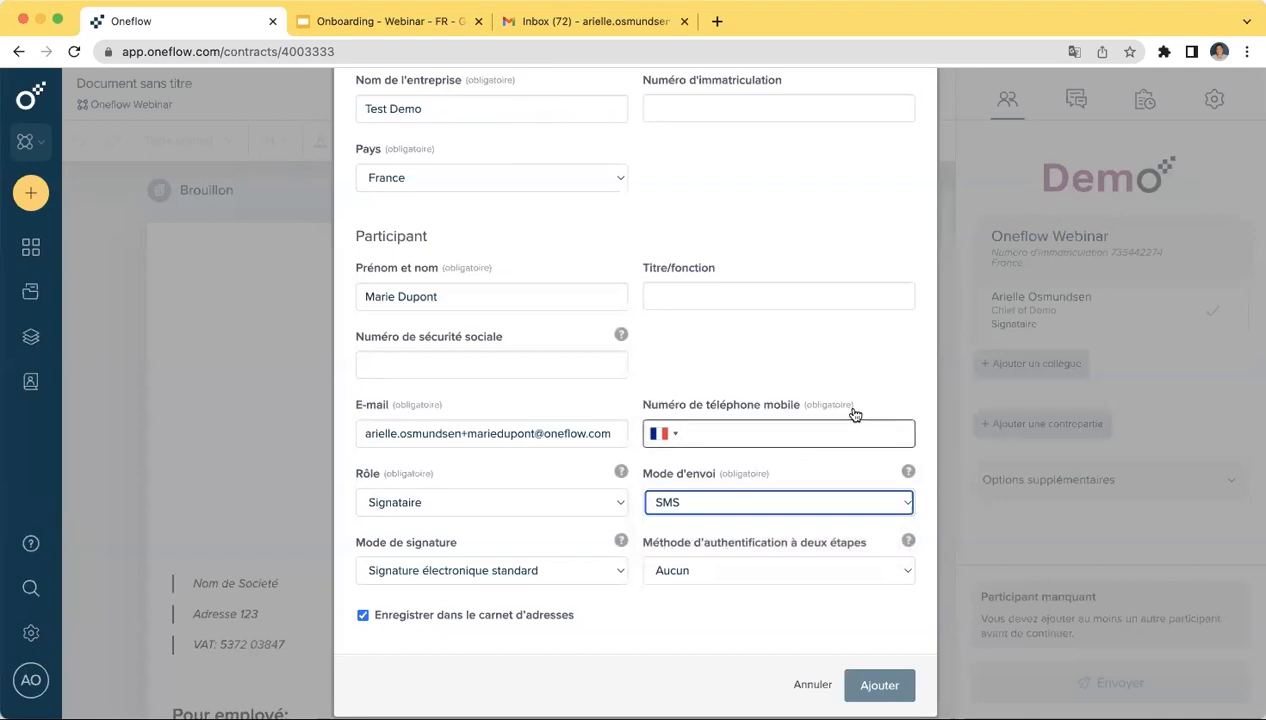
left_click(797, 511)
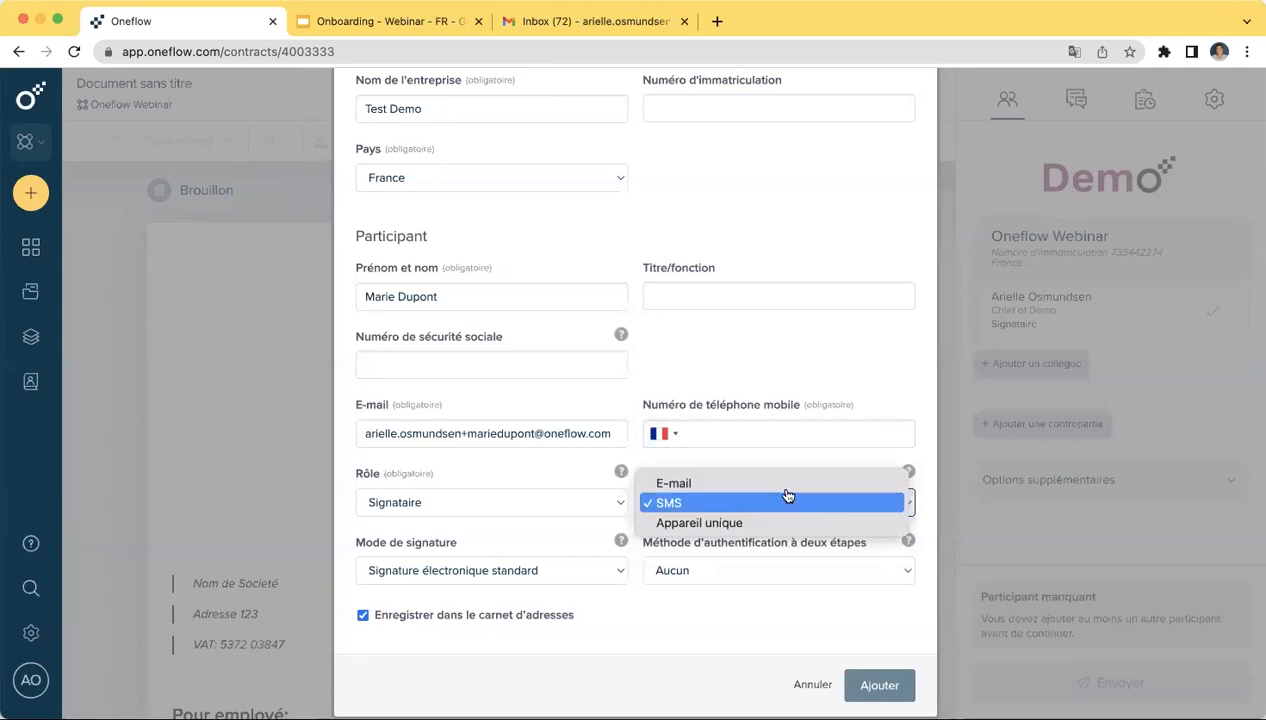
left_click(780, 483)
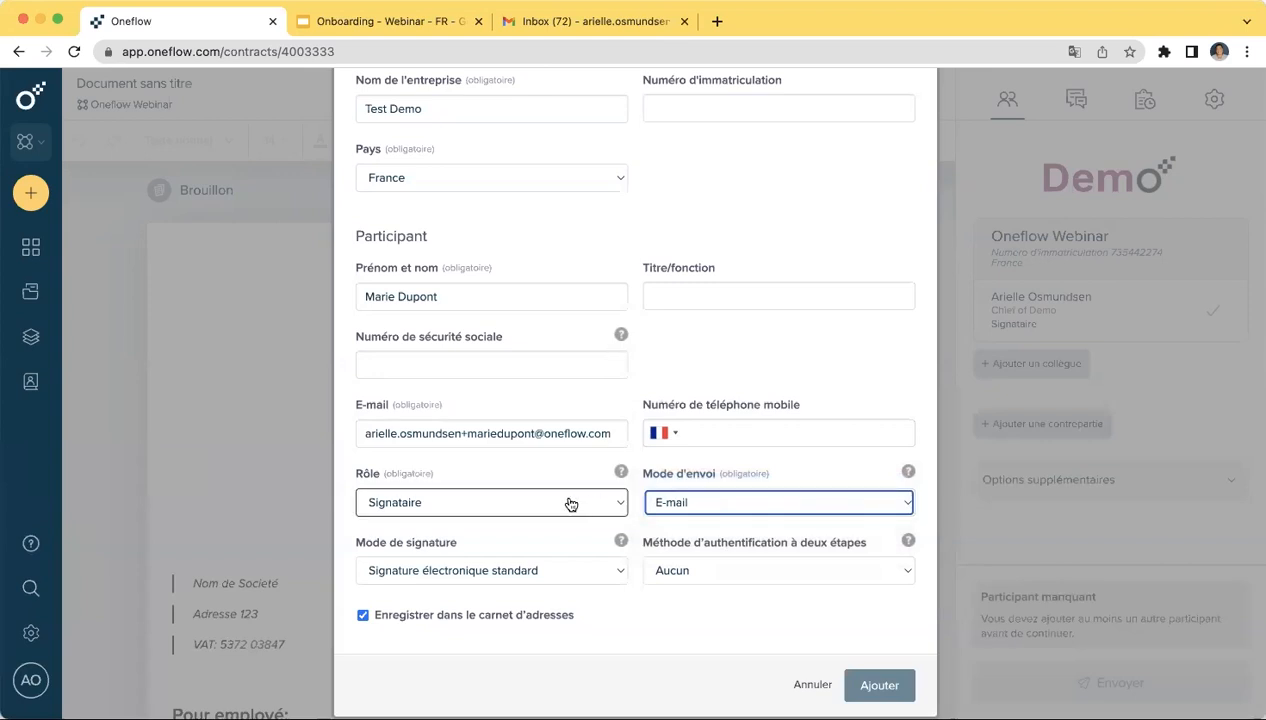
- Set the participant's role to Signataire after trying Personne influente and Lecteur
left_click(621, 472)
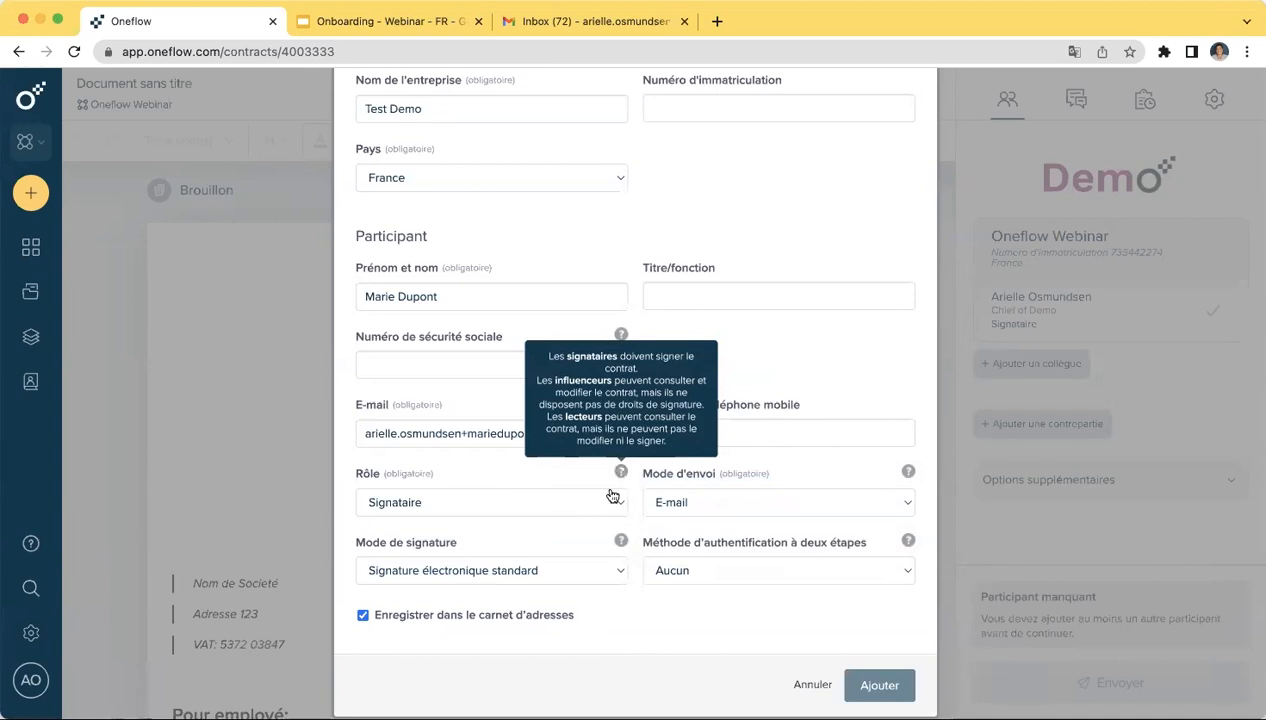
left_click(606, 500)
left_click(576, 523)
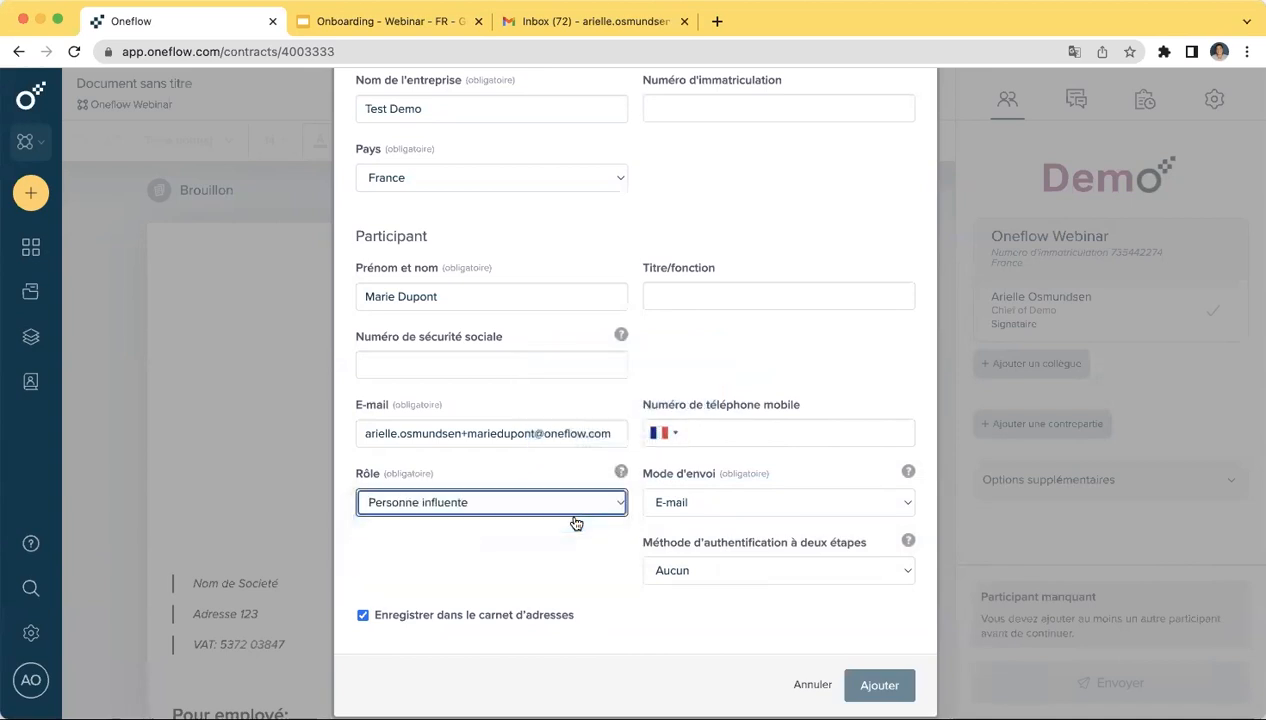
mouse_move(620, 472)
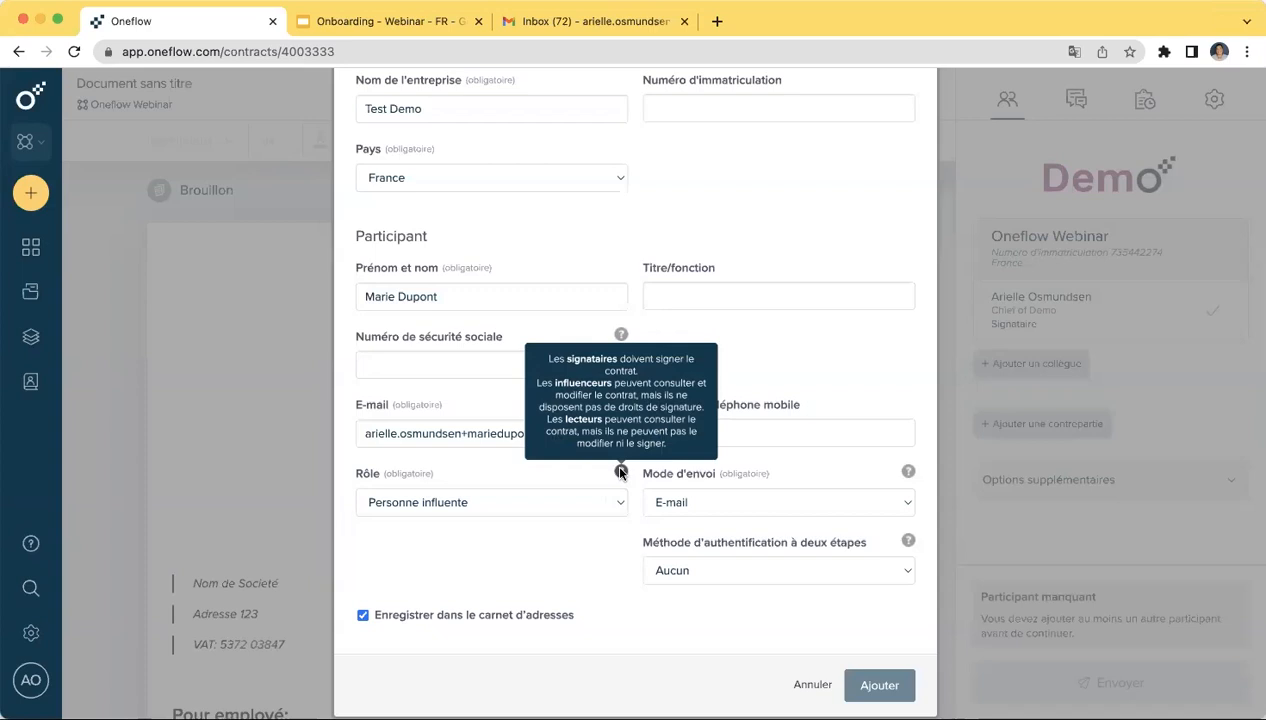
left_click(614, 502)
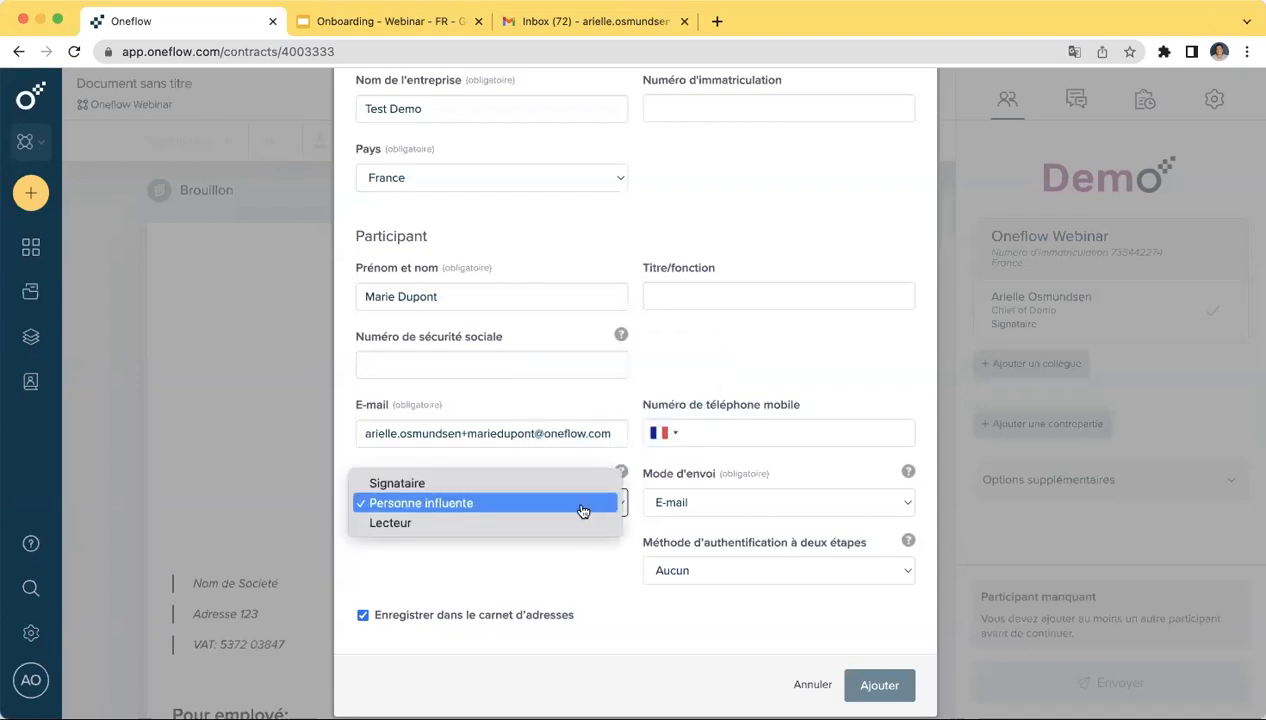
left_click(563, 523)
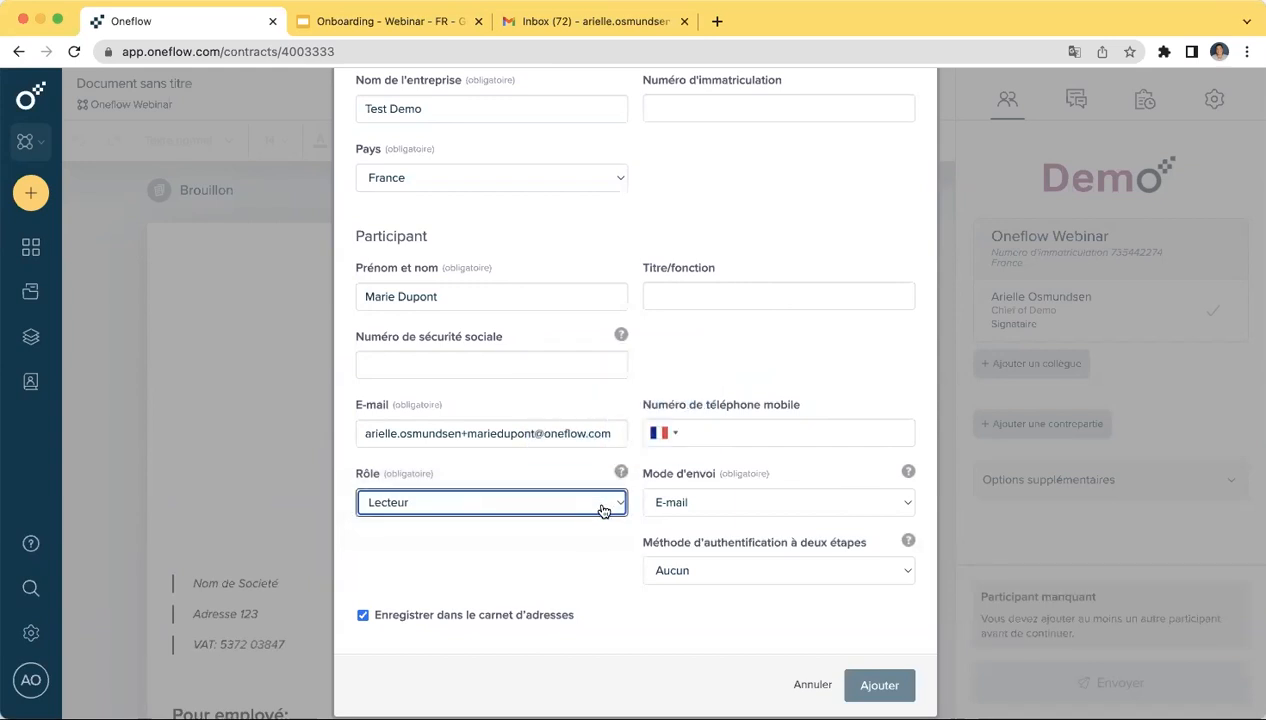
left_click(603, 511)
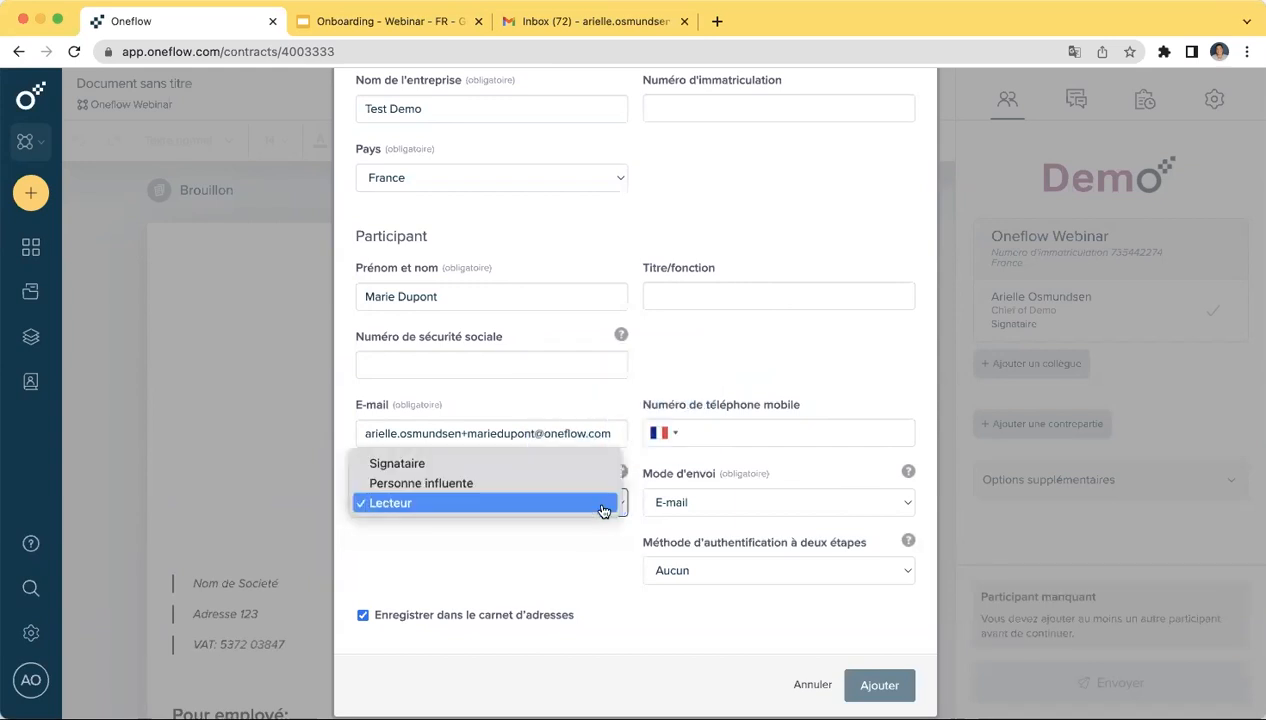
left_click(570, 464)
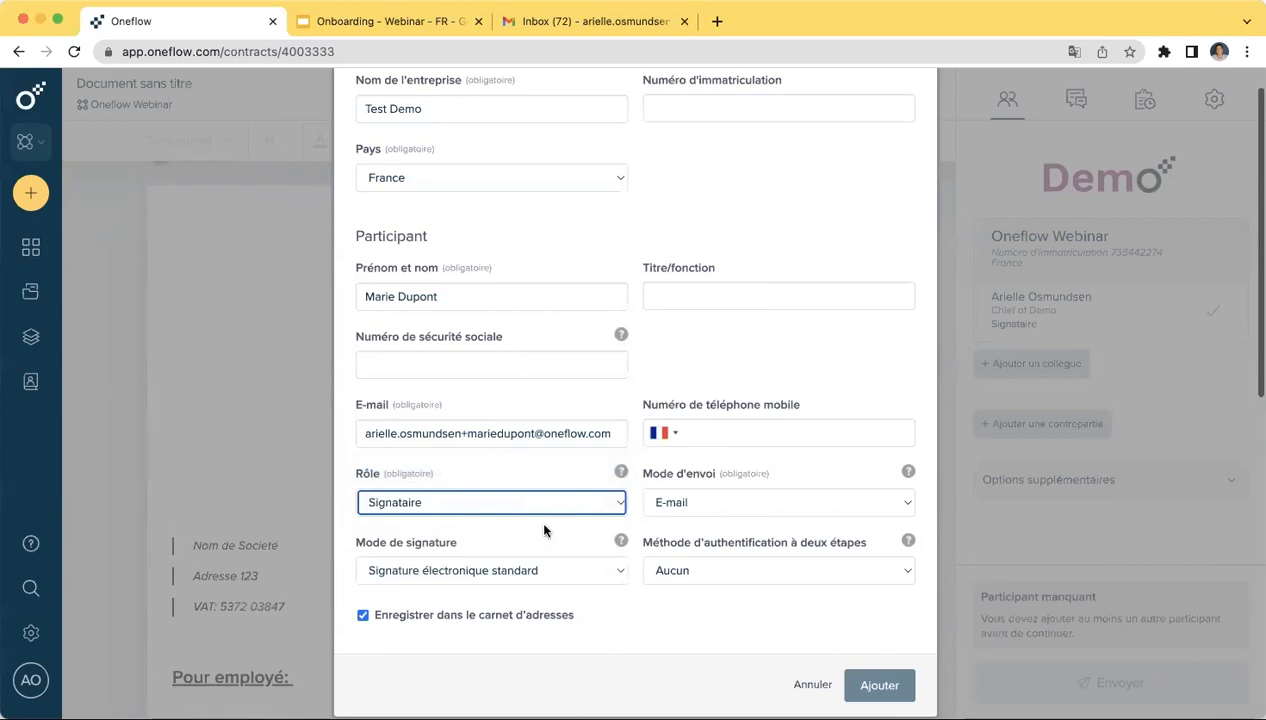
left_click(572, 580)
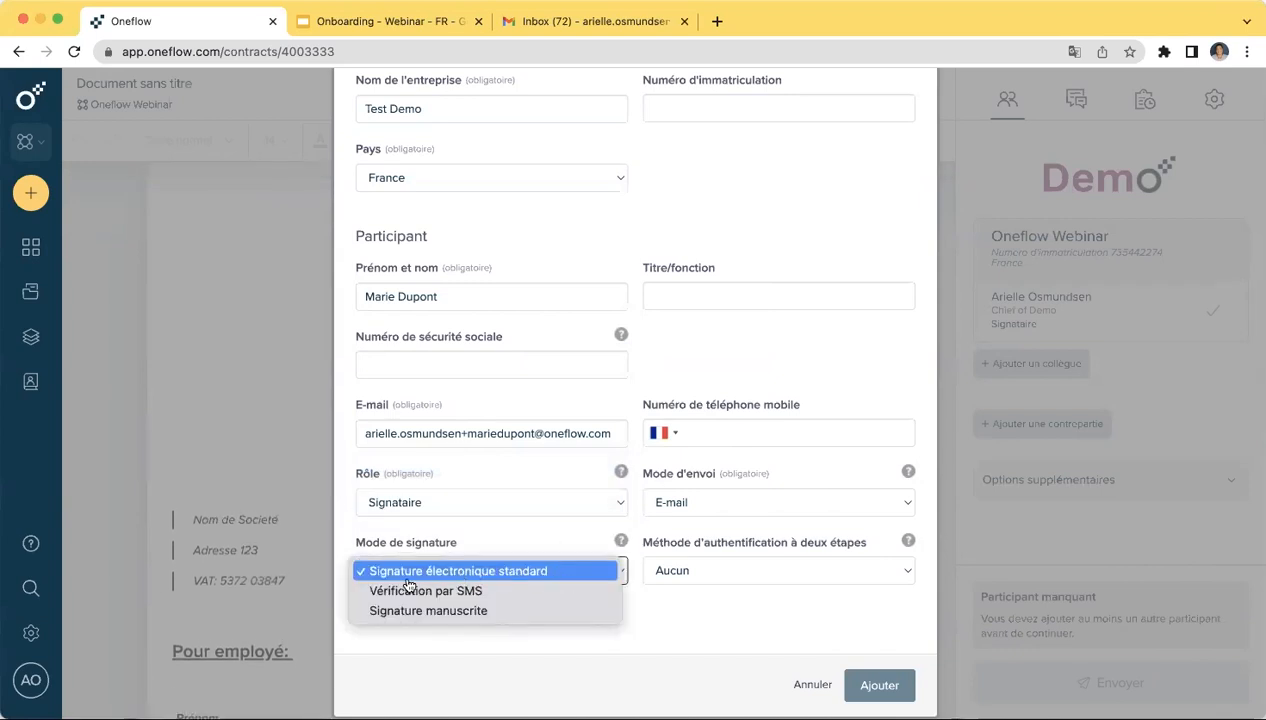
left_click(511, 594)
left_click(513, 578)
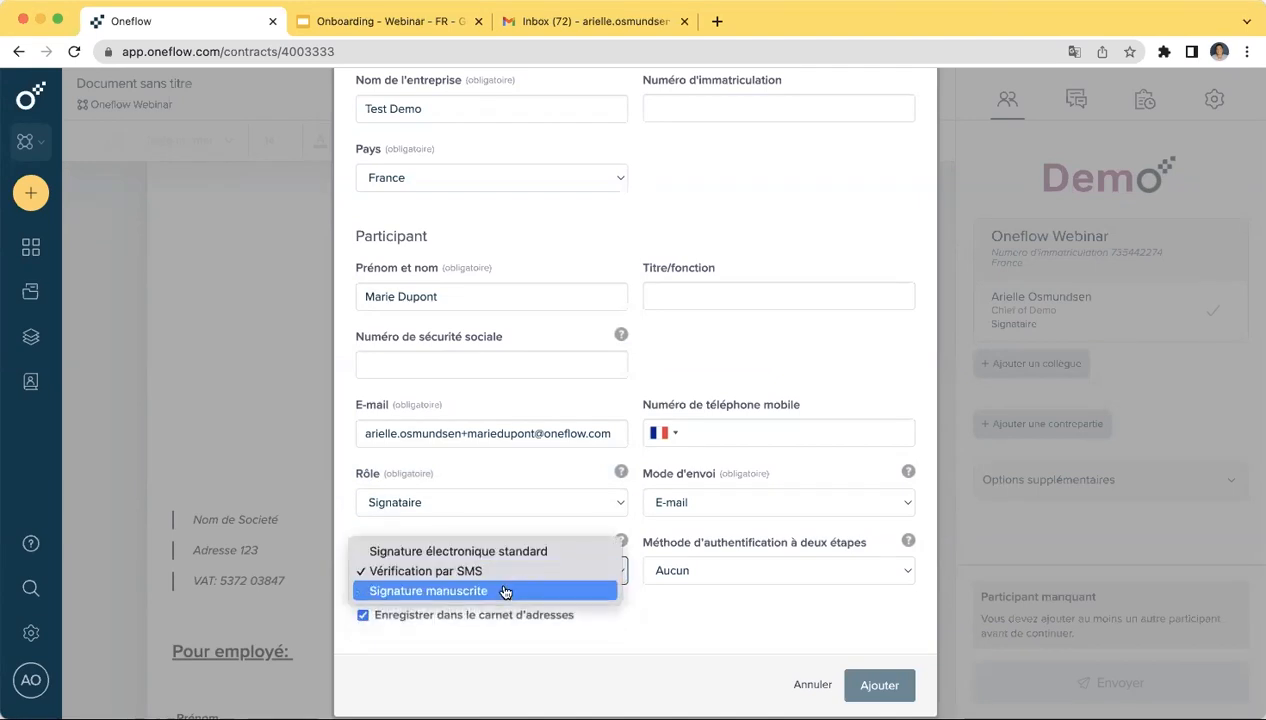
left_click(505, 592)
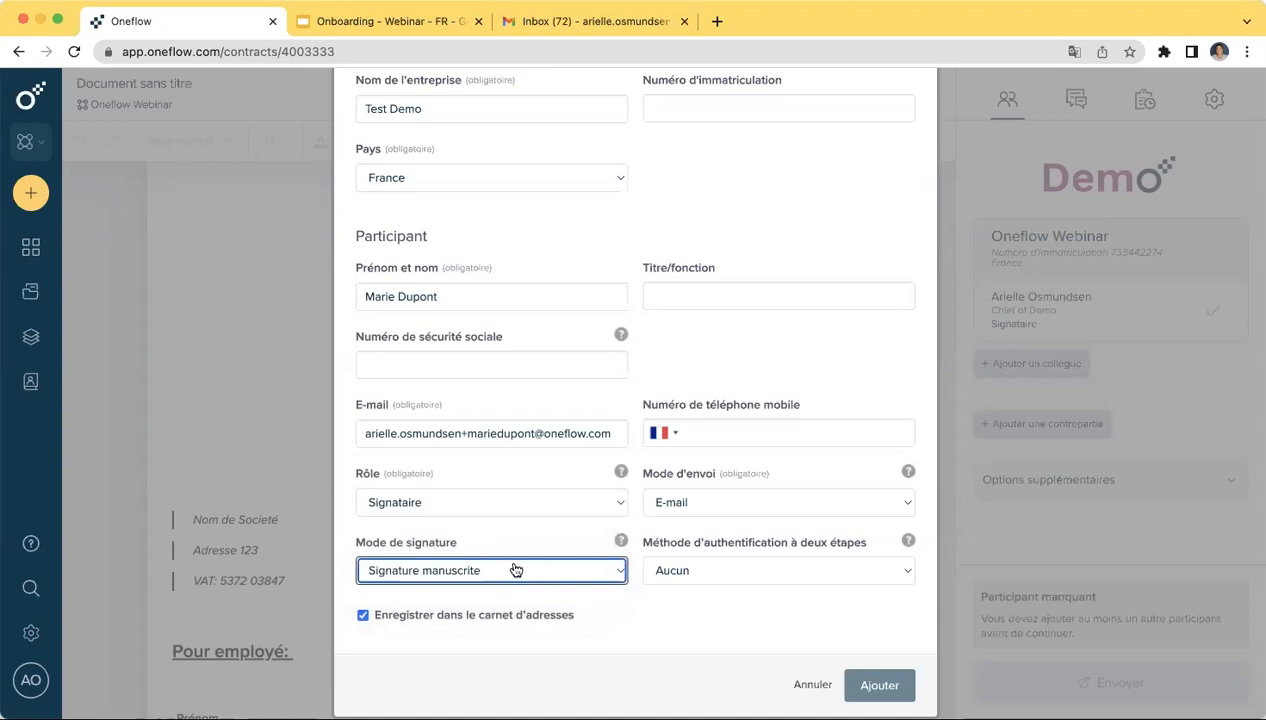
left_click(515, 570)
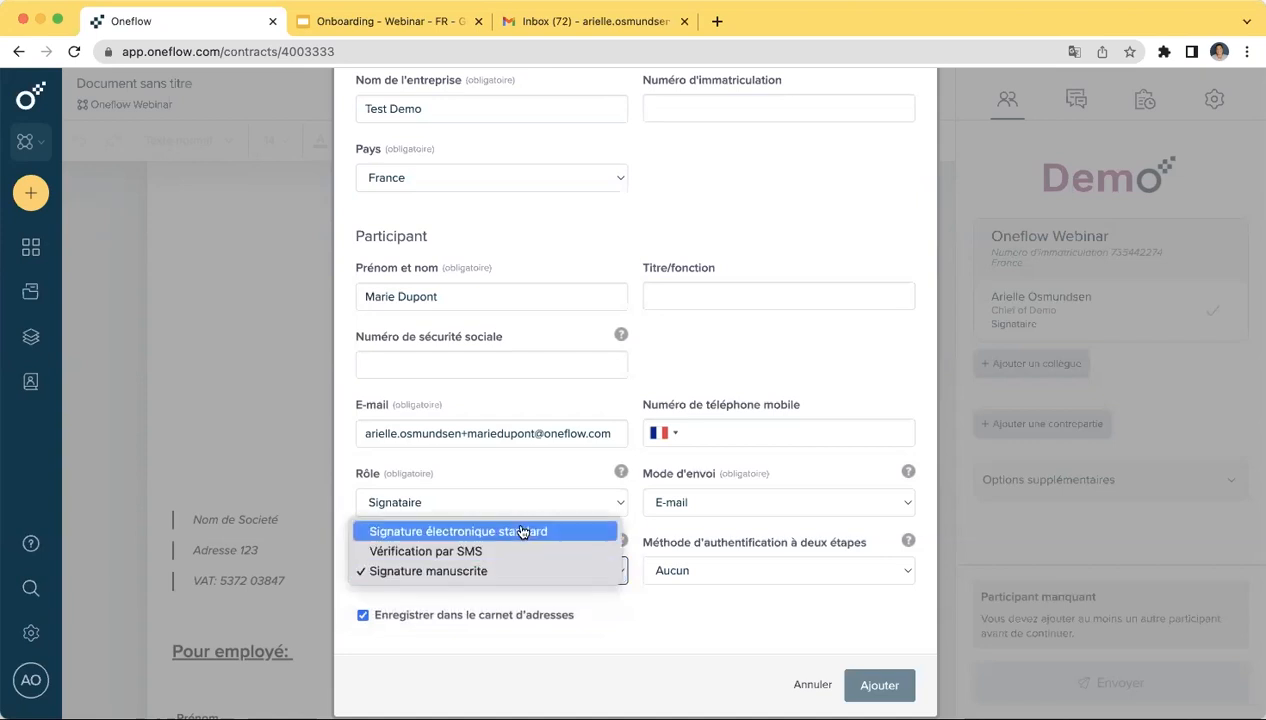
left_click(522, 532)
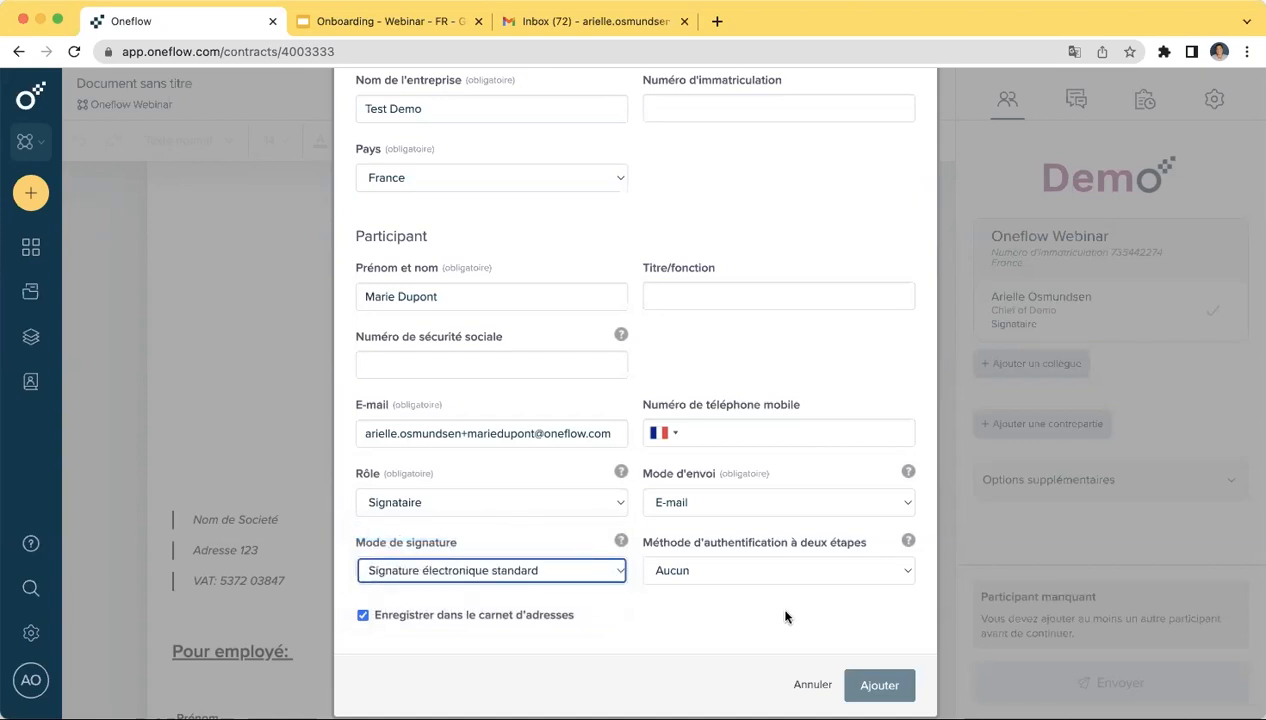
mouse_move(908, 546)
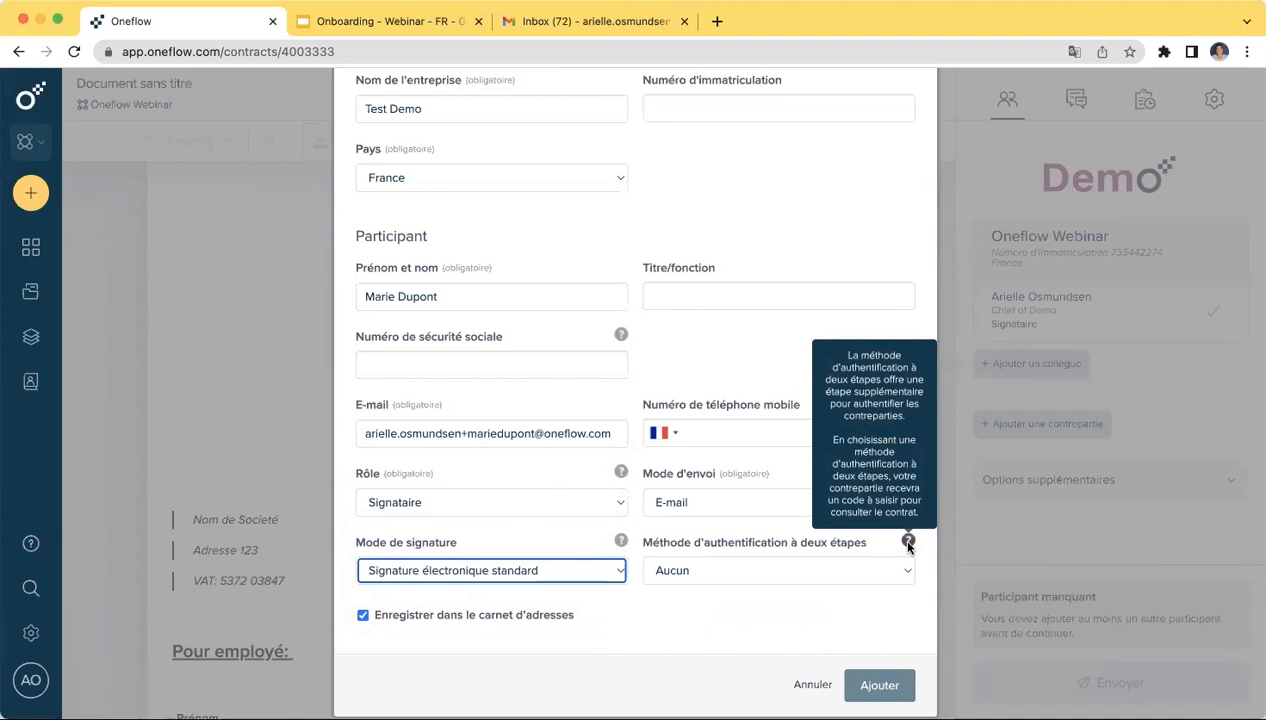
left_click(890, 572)
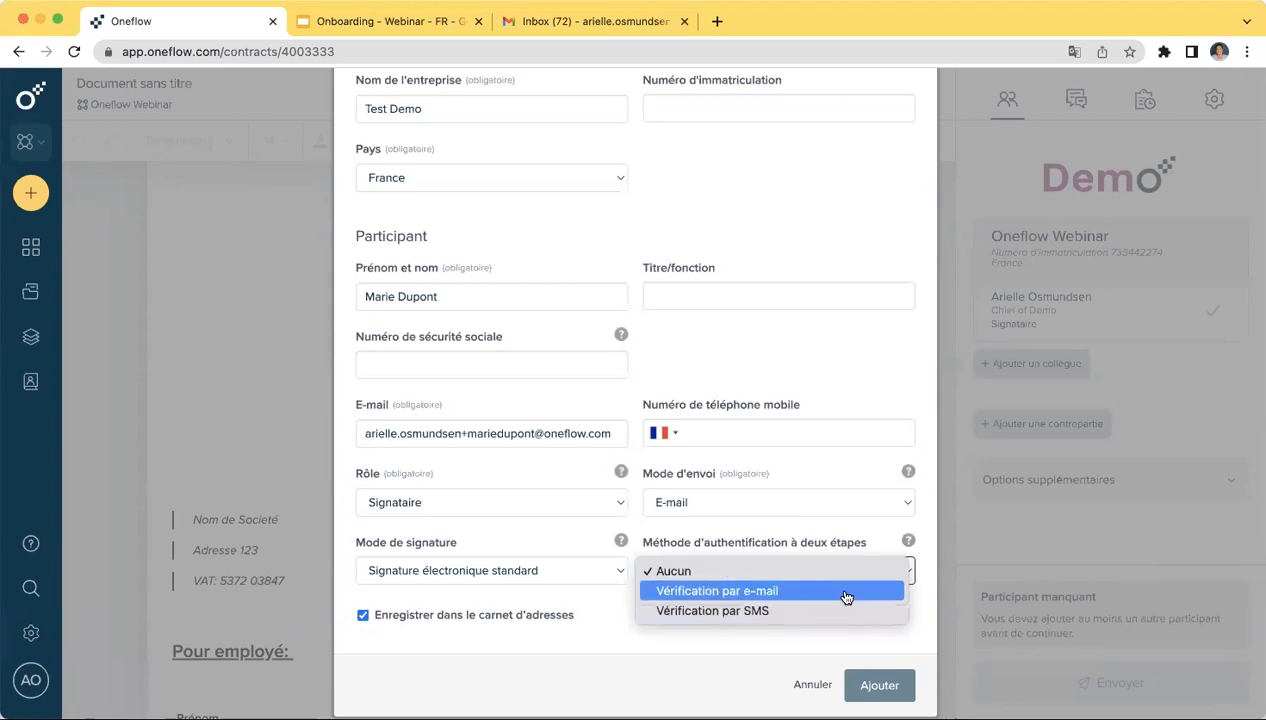
left_click(845, 591)
left_click(845, 574)
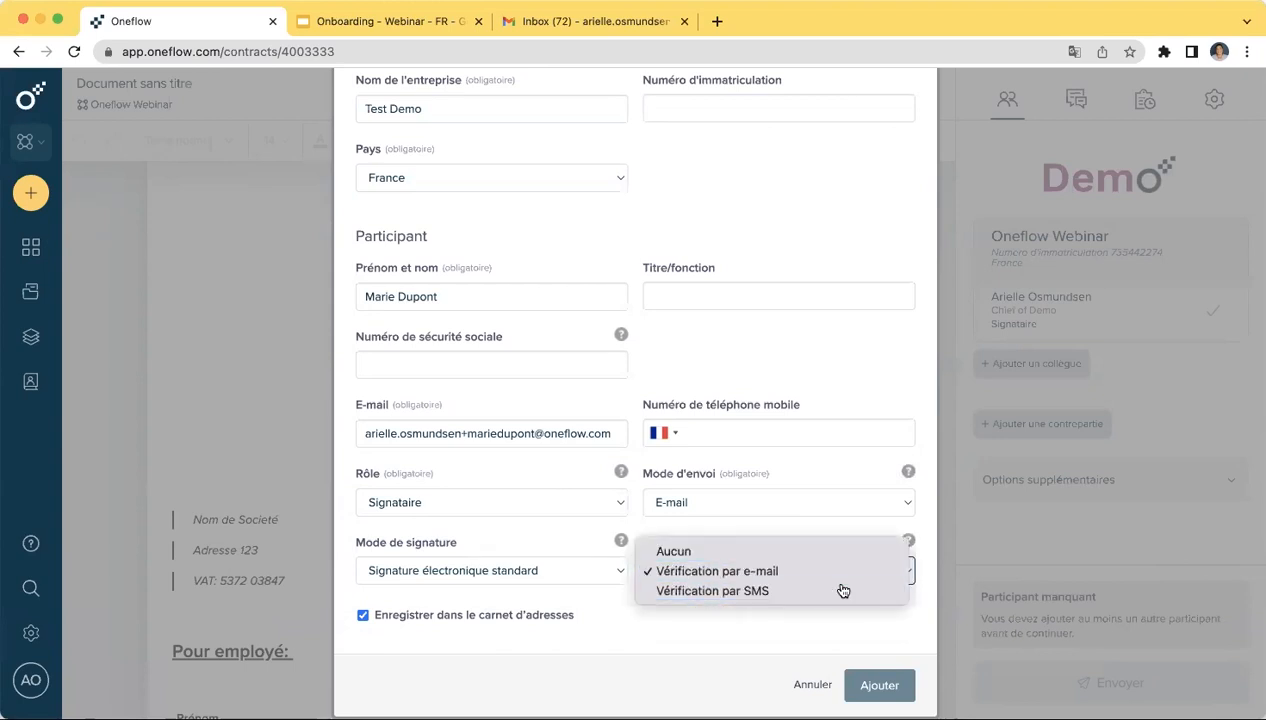
left_click(843, 591)
left_click(833, 578)
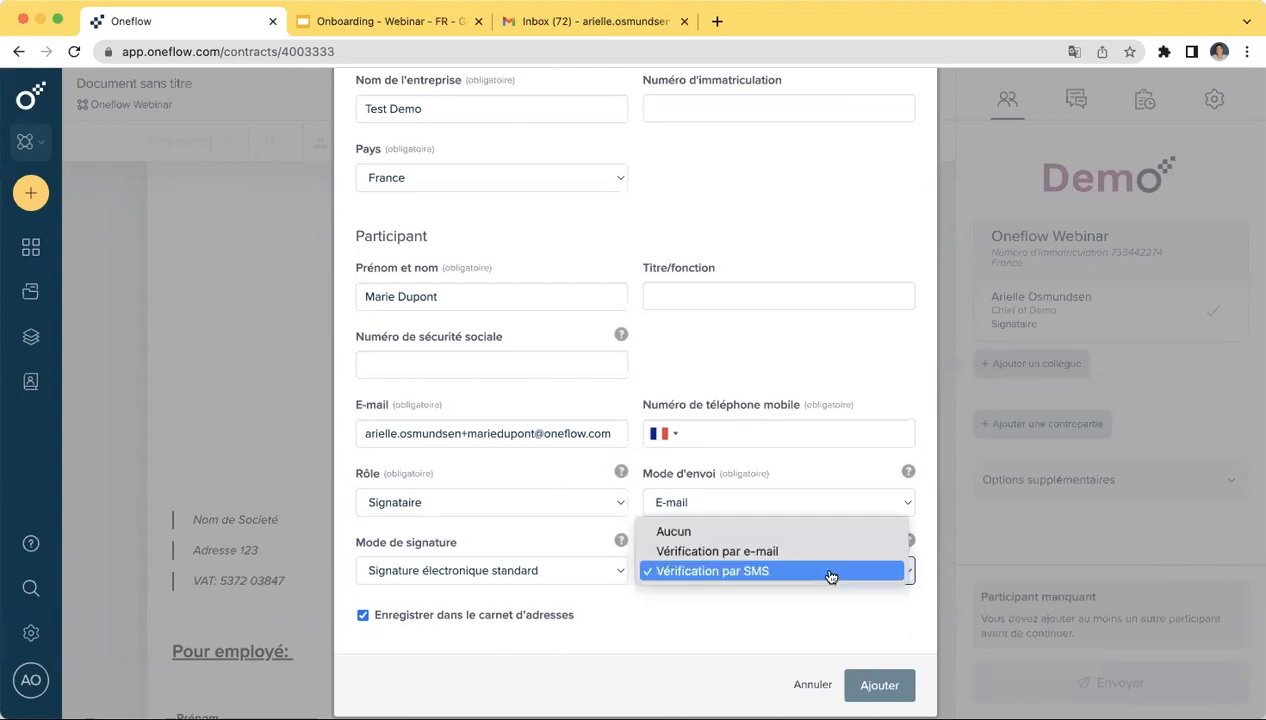
left_click(797, 533)
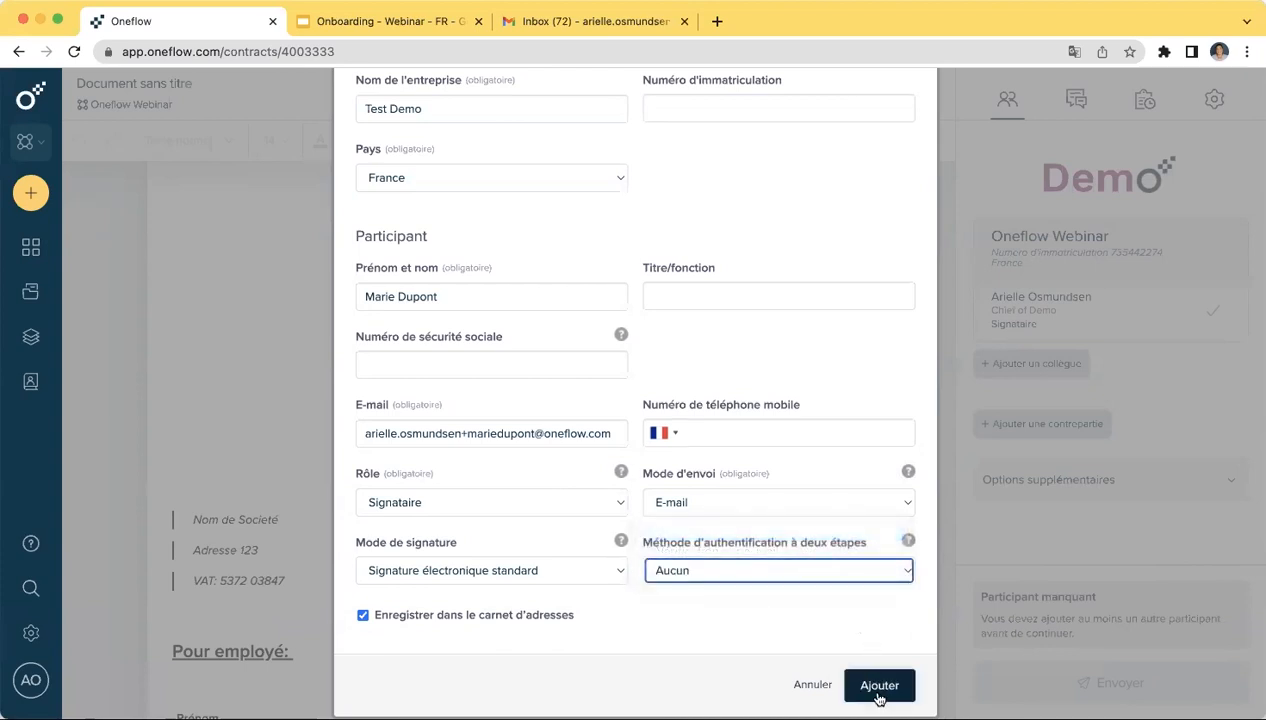
- Save the Test Demo signatory with Ajouter and open the Envoyer confirmation dialog
left_click(880, 688)
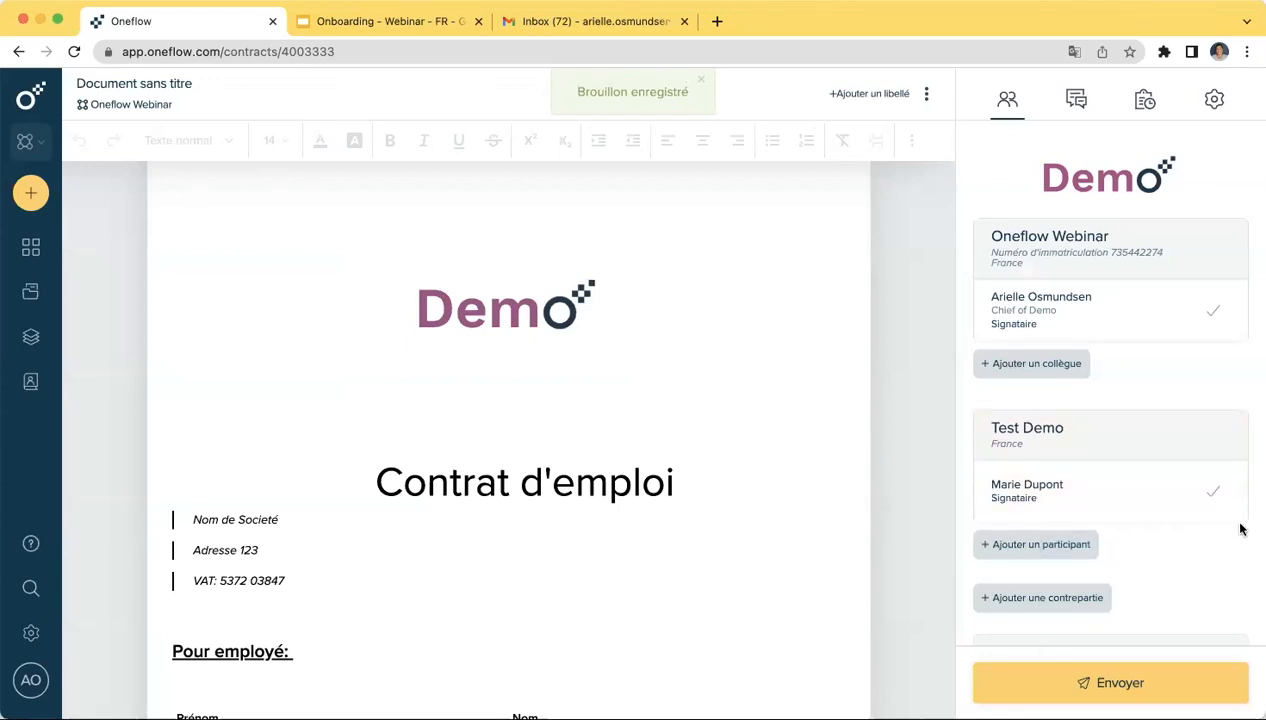
scroll(1227, 558, "down", 1)
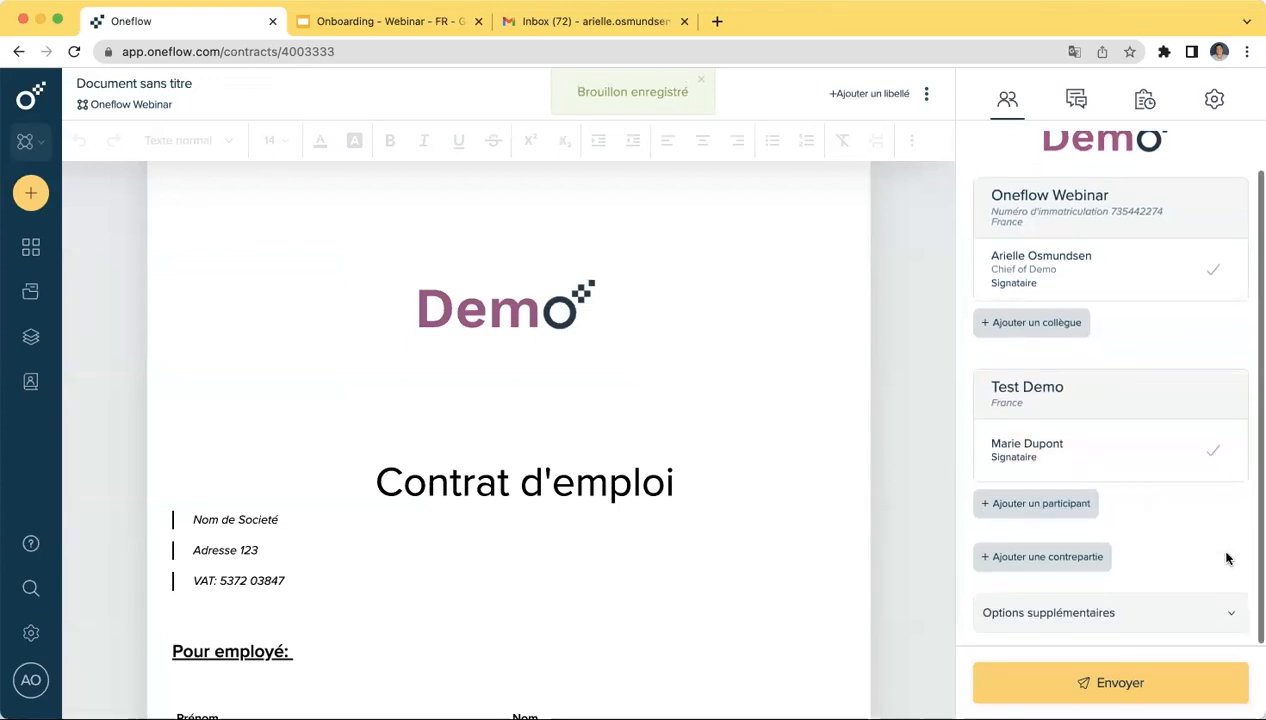
left_click(1138, 685)
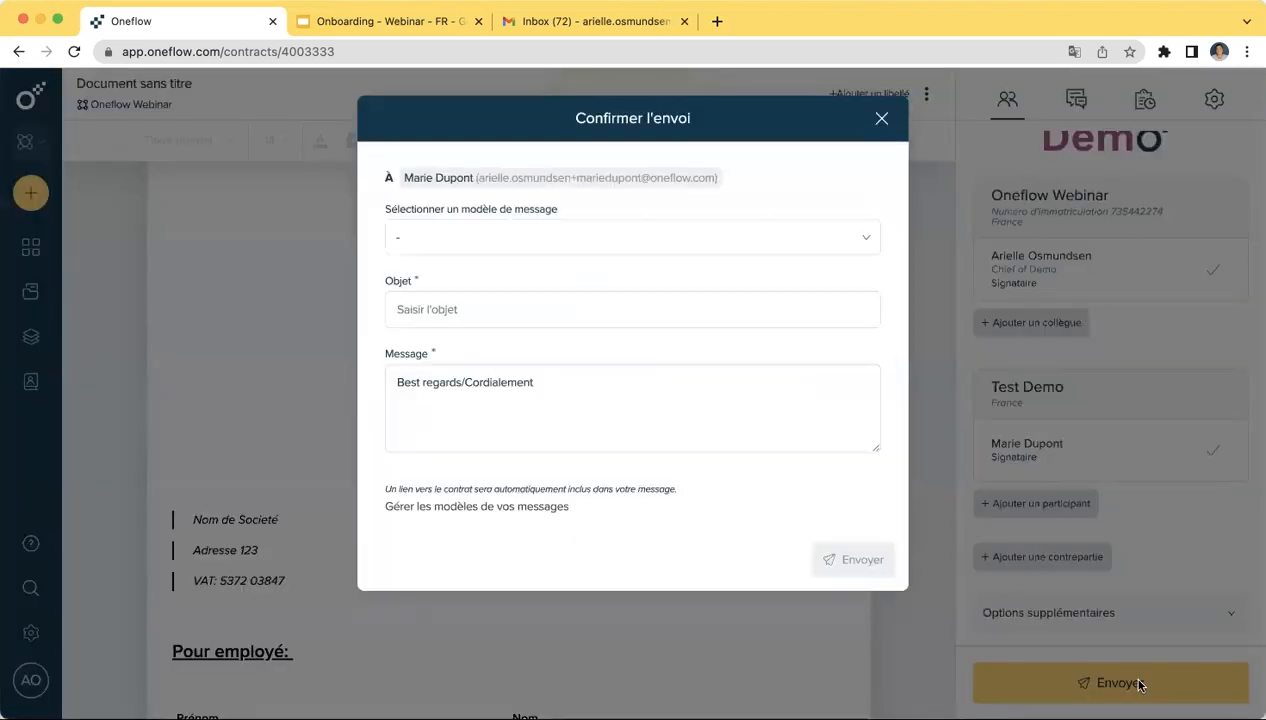
- Apply the Contrat d'emploi message template: subject 'Bienvenue comme employé!', body 'Voici le contrat.'
left_click(686, 236)
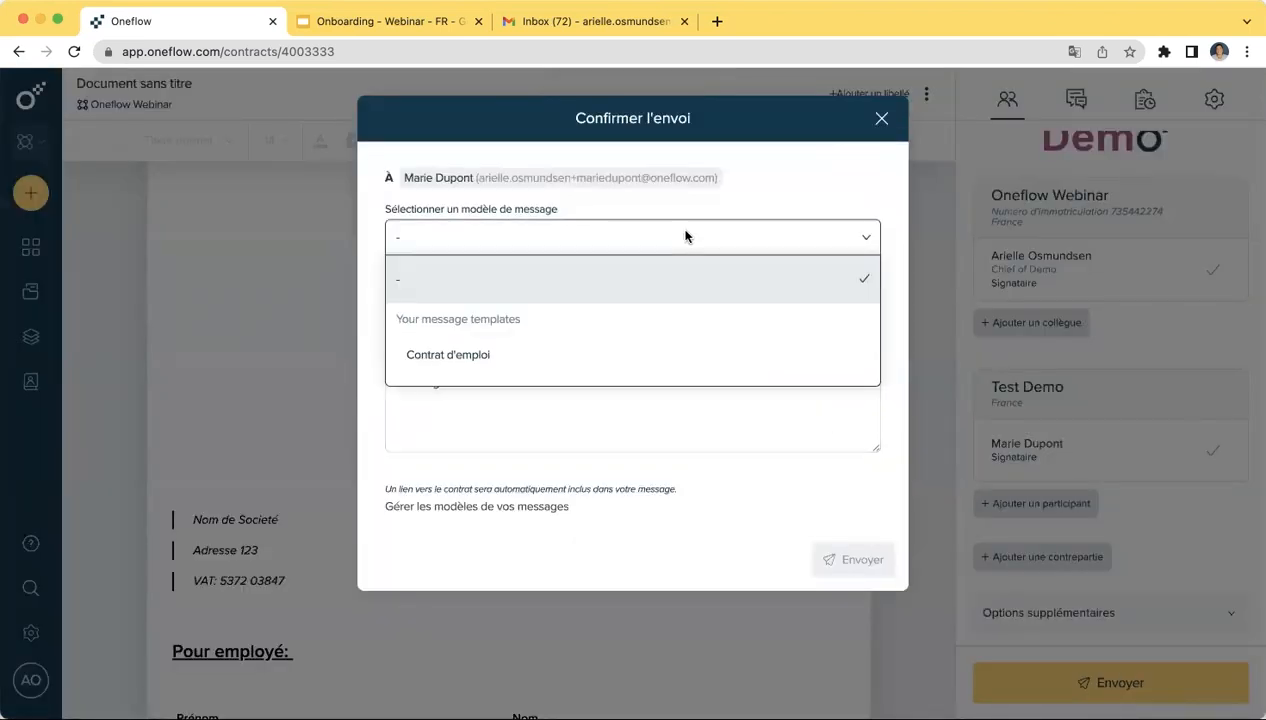
left_click(643, 362)
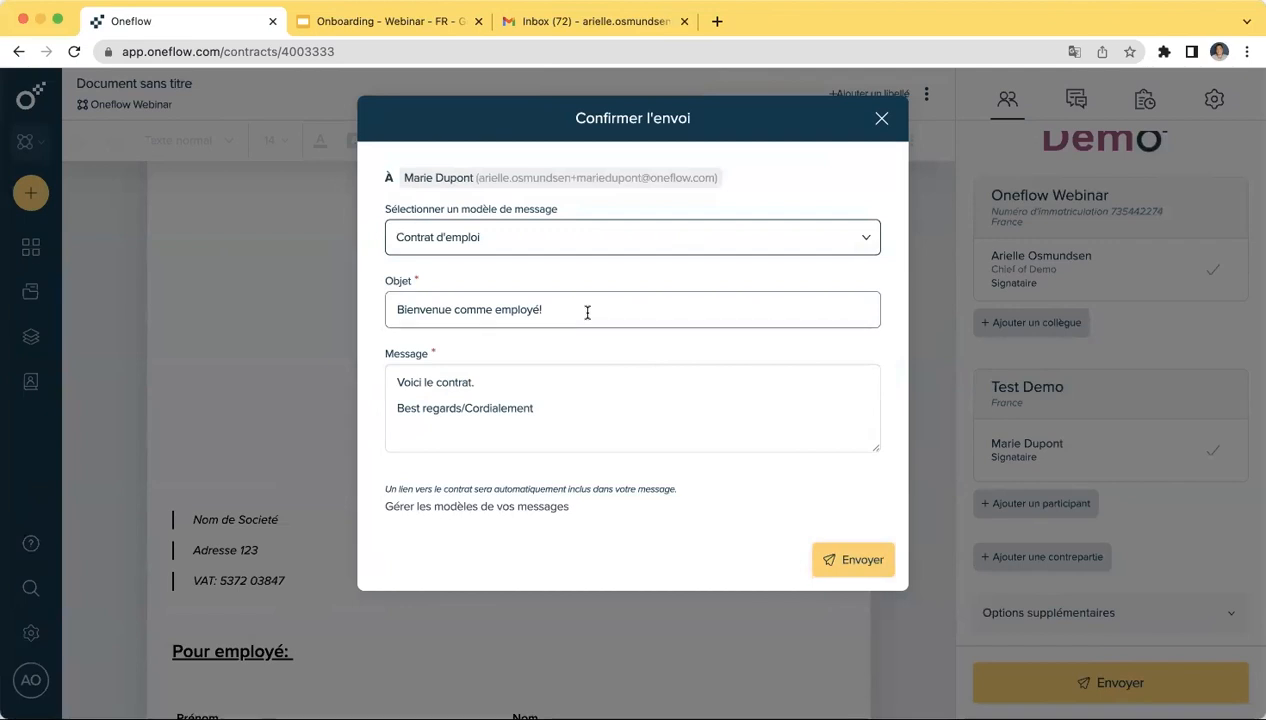
left_click(557, 409)
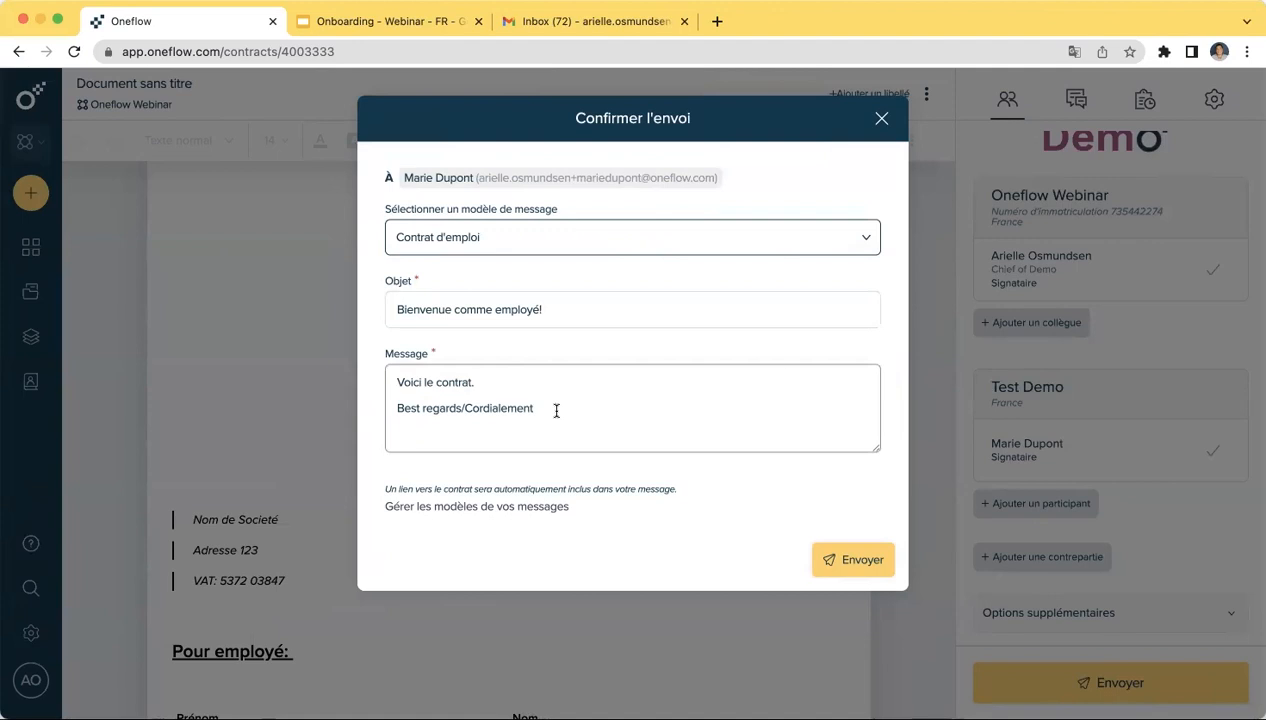
left_click(520, 386)
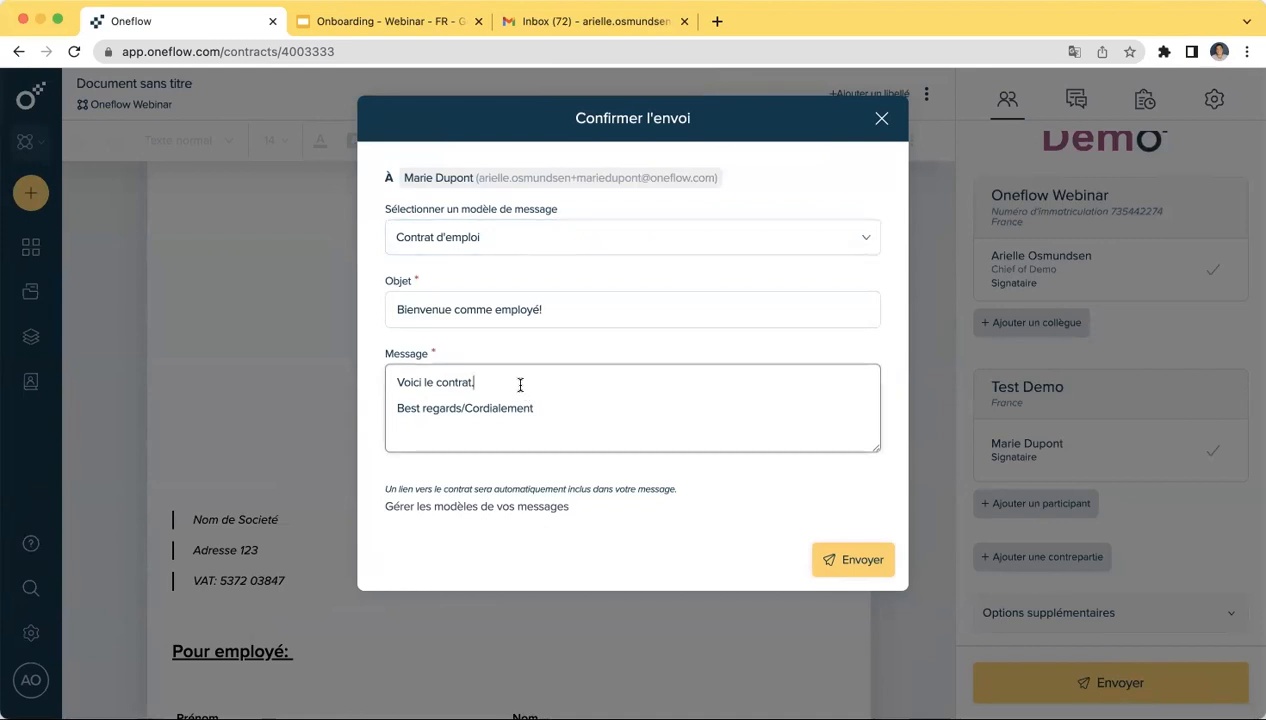
- Type 'Grand merci pour un bon webinaire aujourd'hui' at the message start, fixing typos
left_click(394, 380)
type("Grand merci p")
type("our ")
type("un")
type("e bonn")
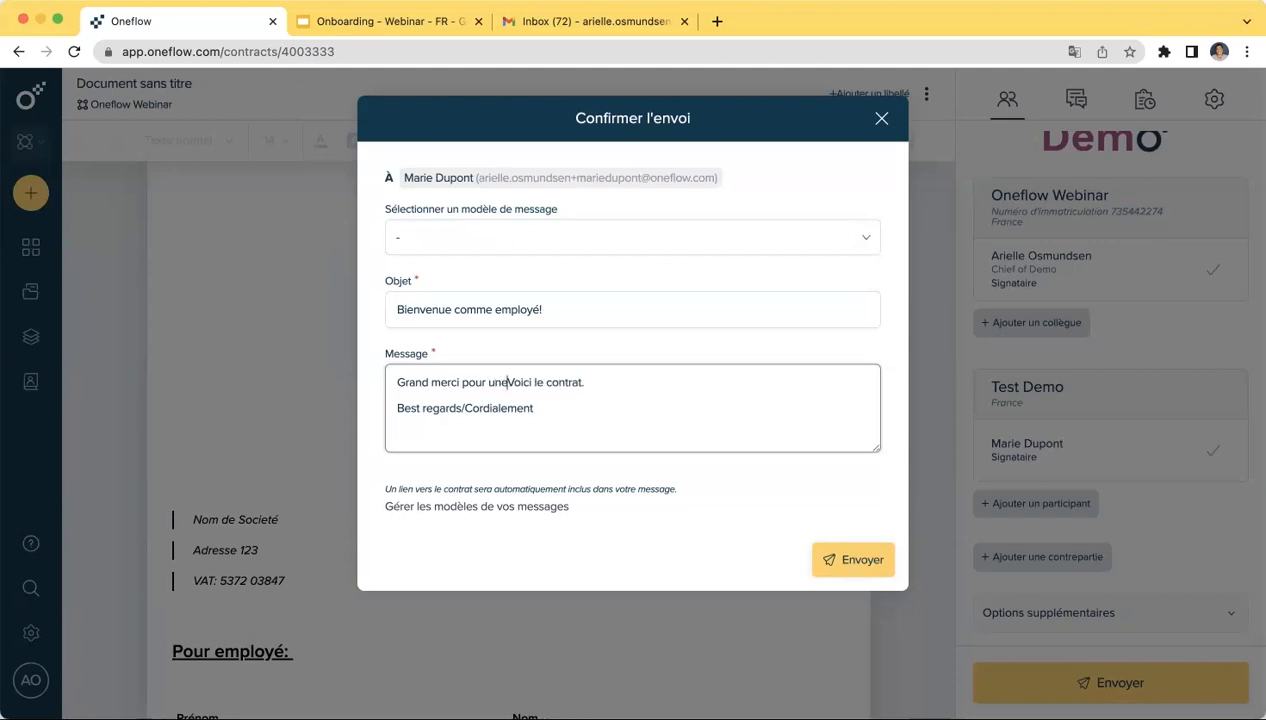
key("BackSpace")
key("BackSpace")
key("BackSpace")
key("BackSpace")
key("BackSpace")
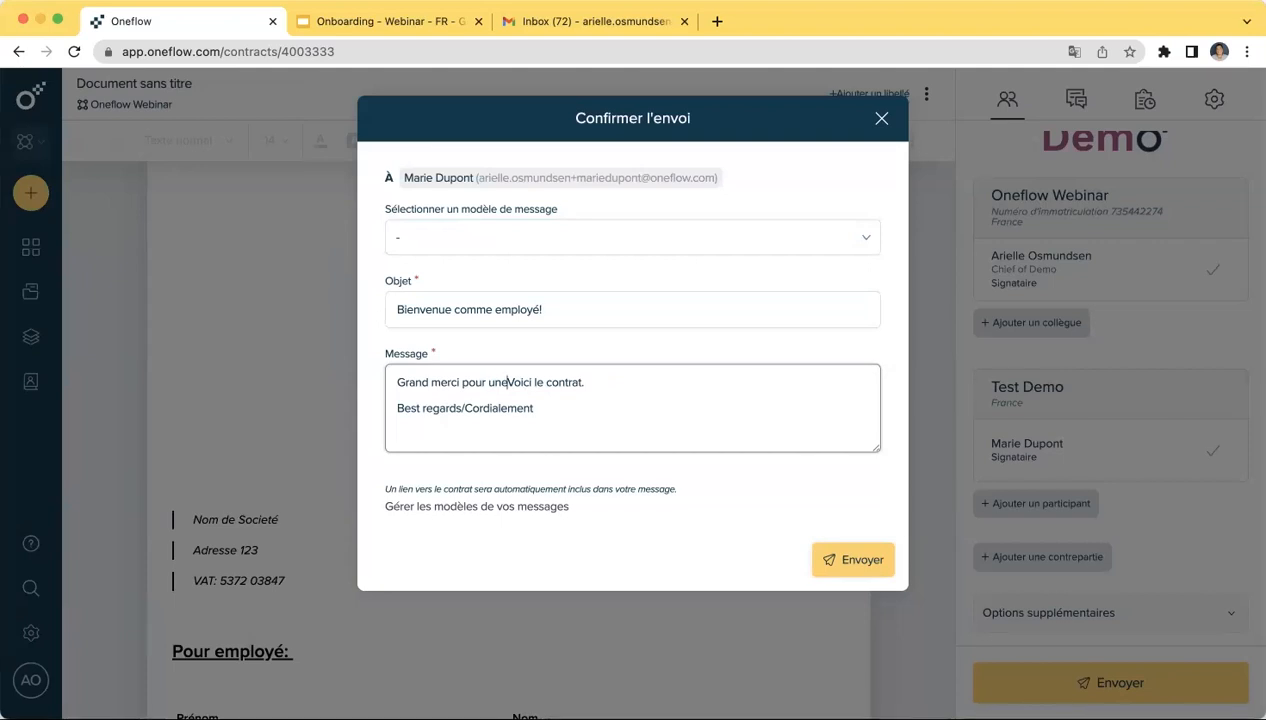
key("BackSpace")
type("bon")
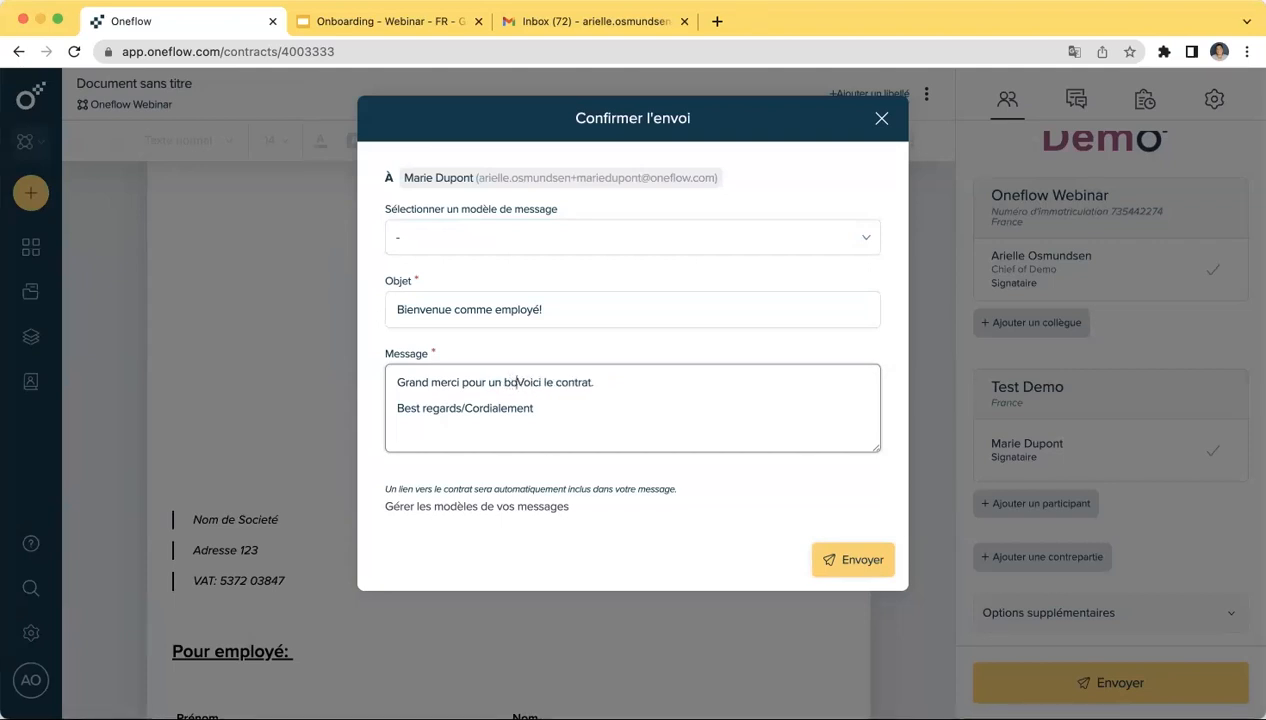
type(" webinaire aujo")
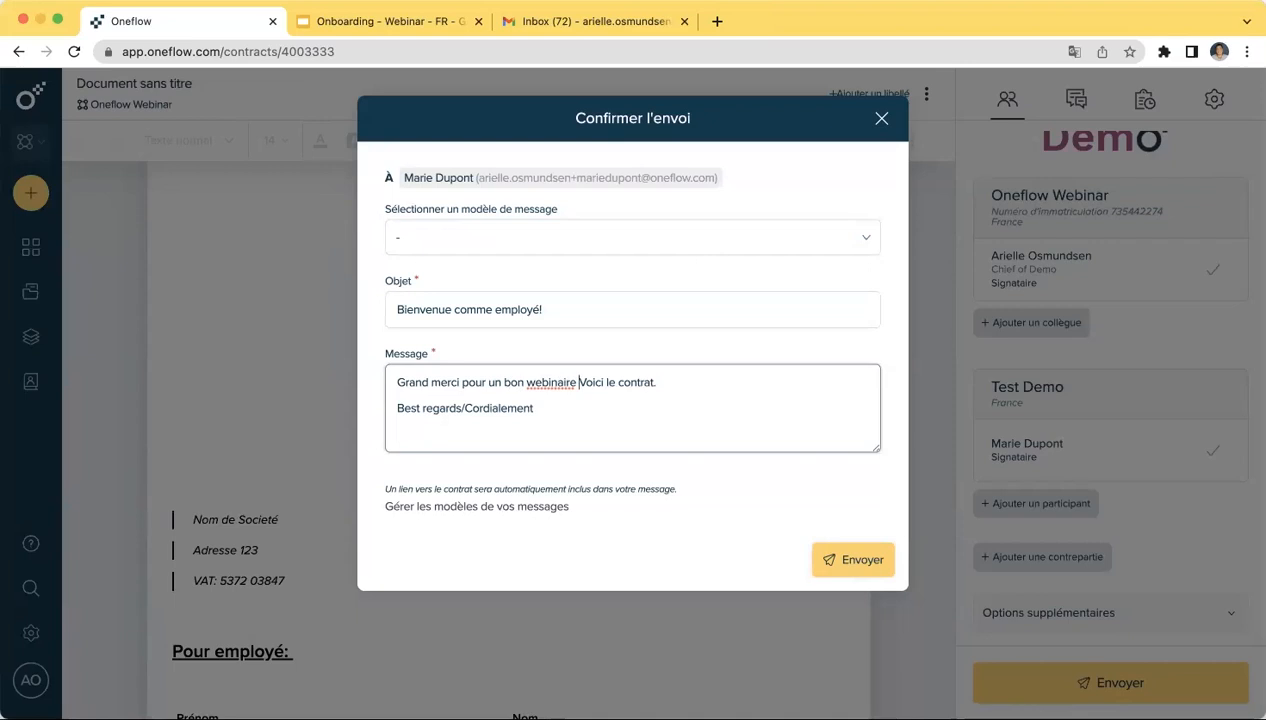
type("u")
key("BackSpace")
type("urdhio.")
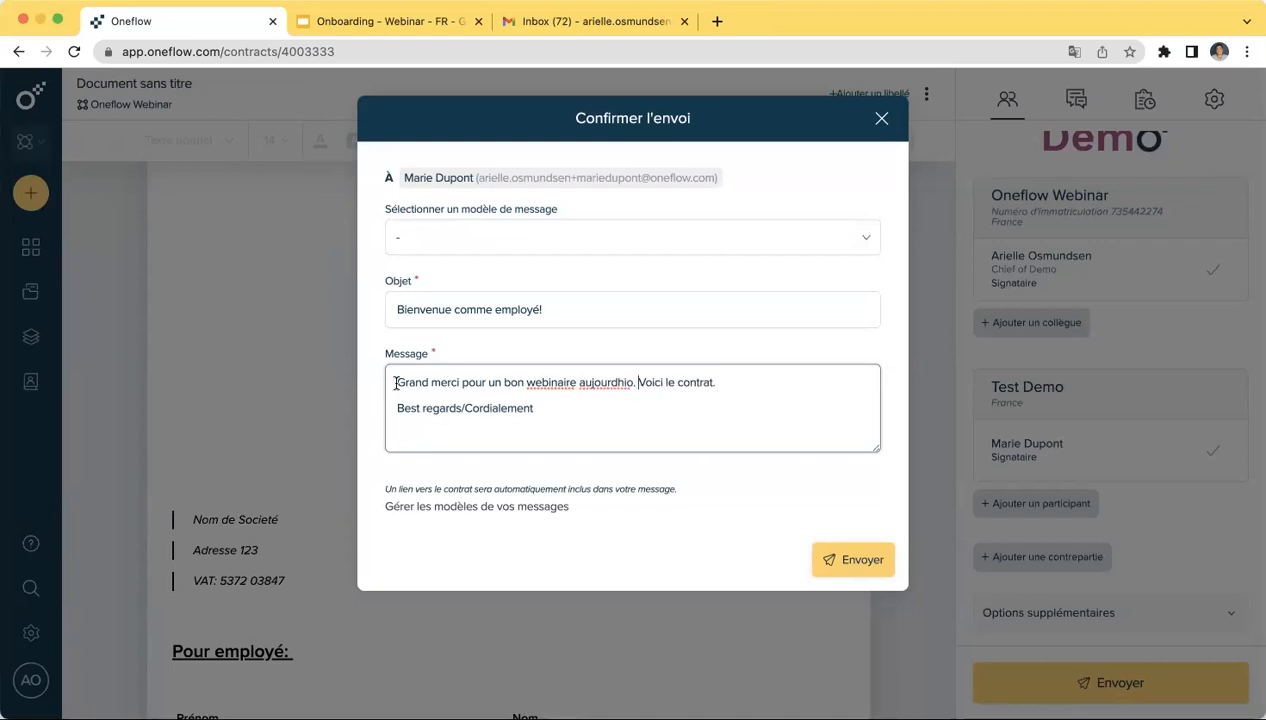
key("BackSpace")
key("BackSpace")
key("BackSpace")
key("BackSpace")
type("ui")
- End the thank-you sentence with a period before 'Voici' and send the contract
left_click(591, 421)
left_click(633, 382)
key("Left")
type(".")
left_click(866, 565)
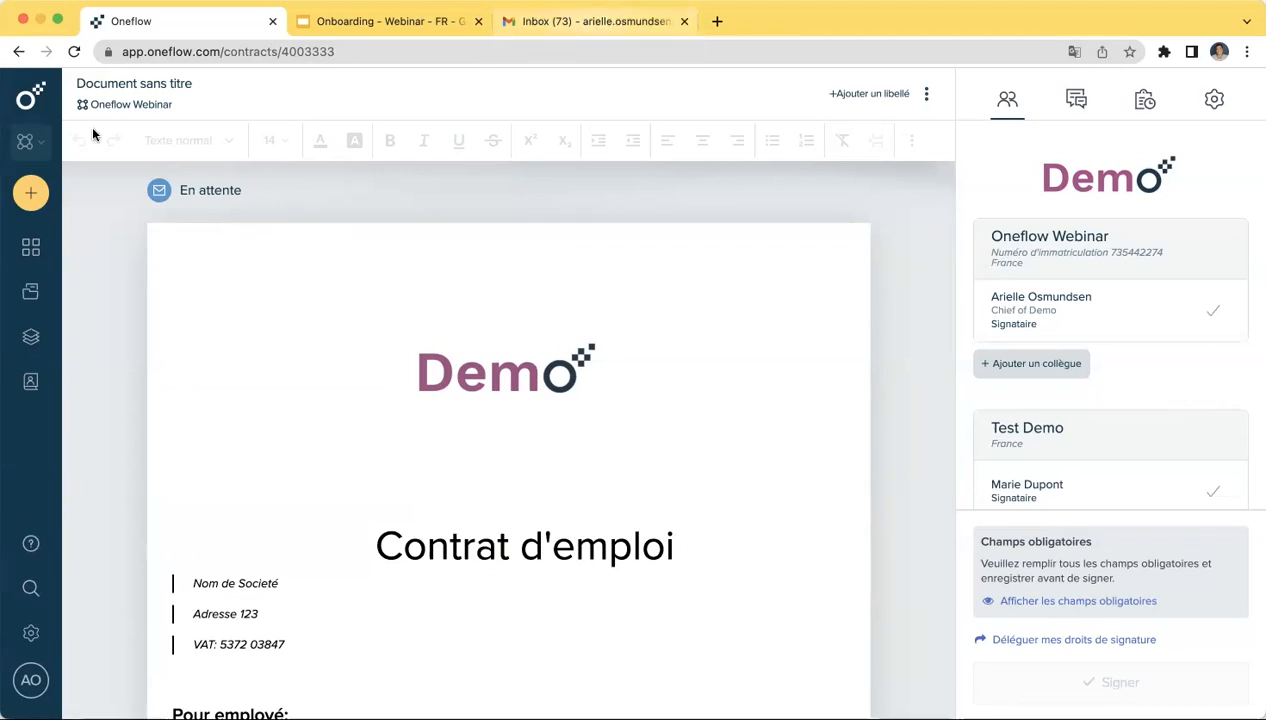
- Return to the Tableau de bord showing 2 contracts en attente and 1 signé
left_click(30, 108)
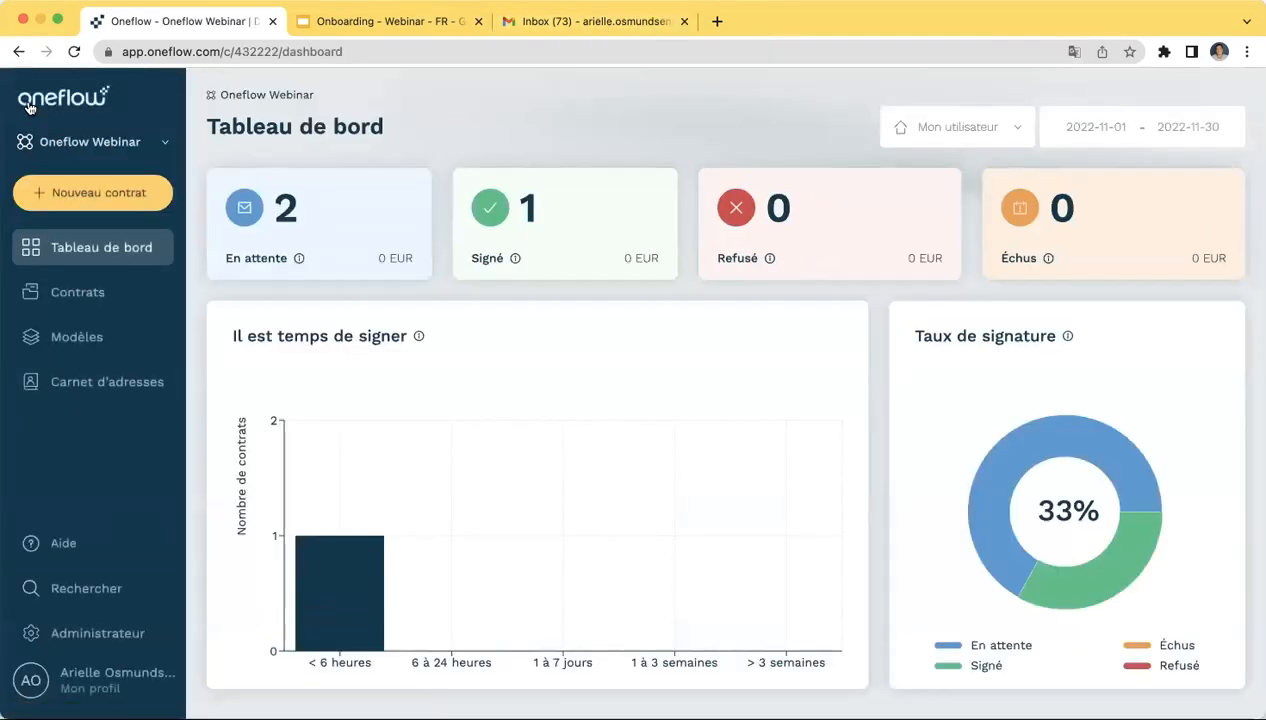
- Open the Contrats list and scroll through all 4 contracts, including Test Demo
left_click(47, 297)
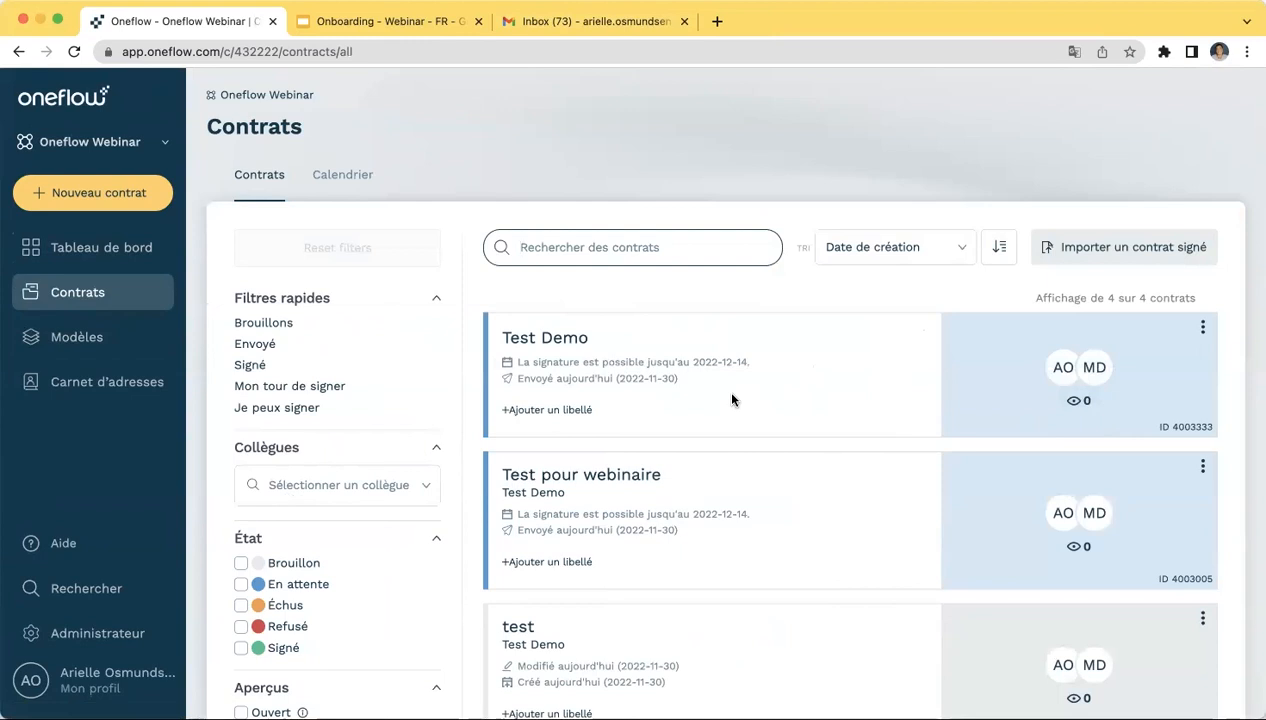
scroll(732, 399, "down", 3)
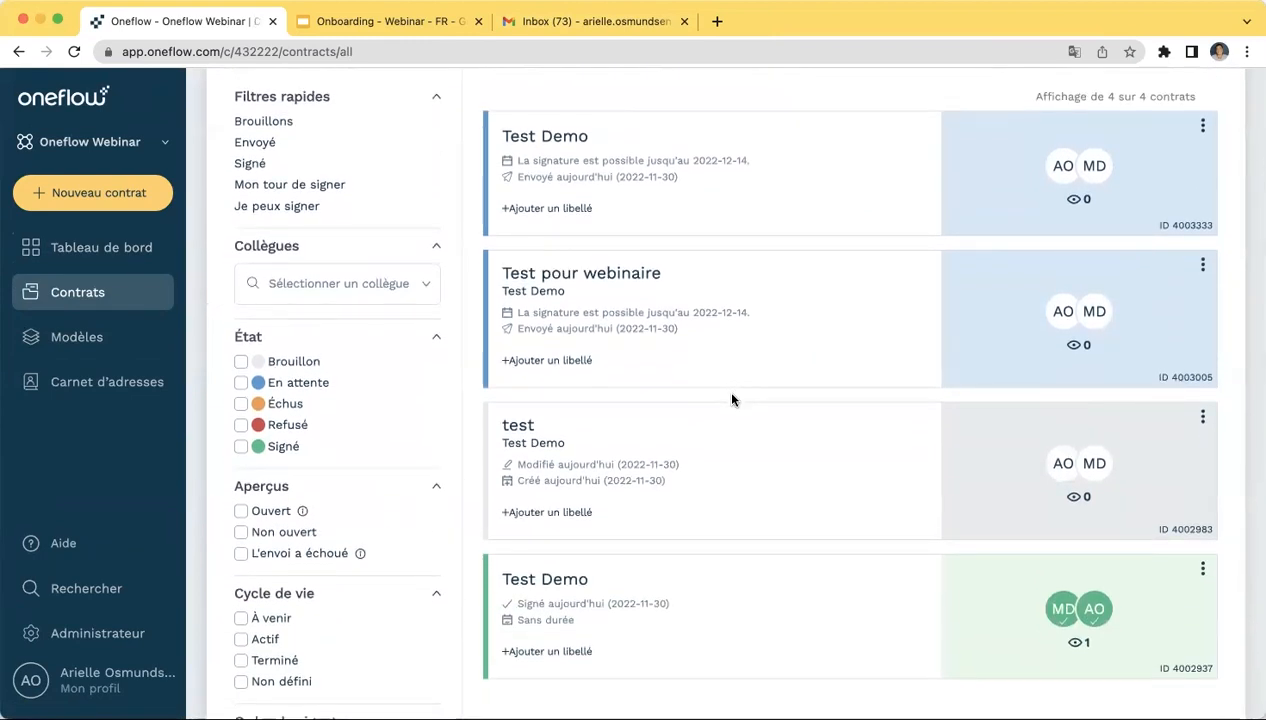
scroll(732, 399, "up", 3)
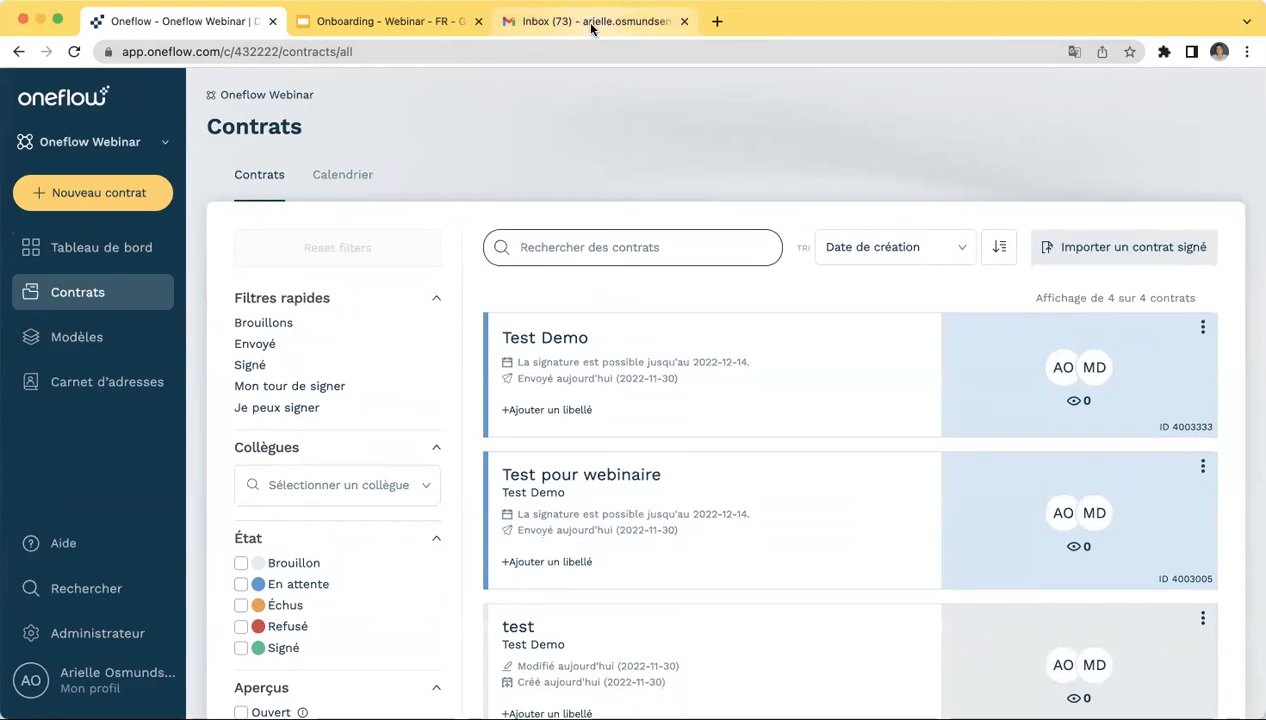
left_click(584, 24)
- Open the 'Bienvenue comme employé!' email and follow its Ouvrir link to the contract
left_click(497, 220)
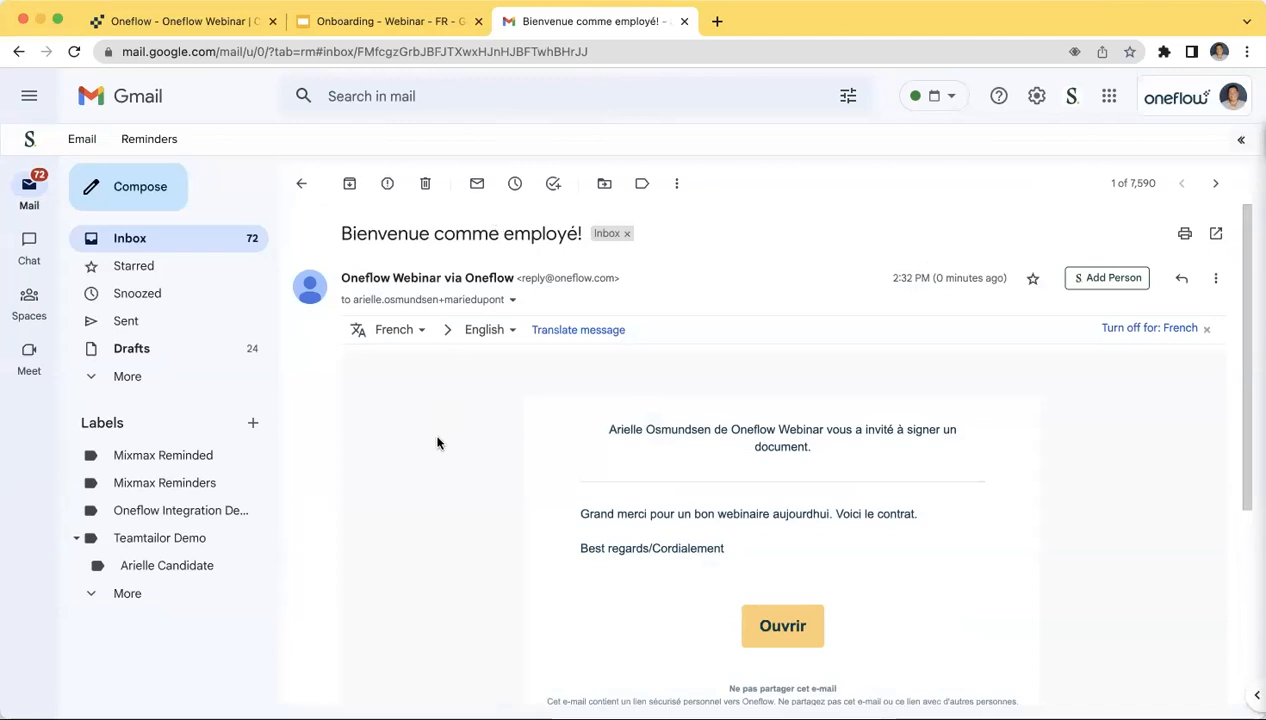
scroll(437, 443, "down", 1)
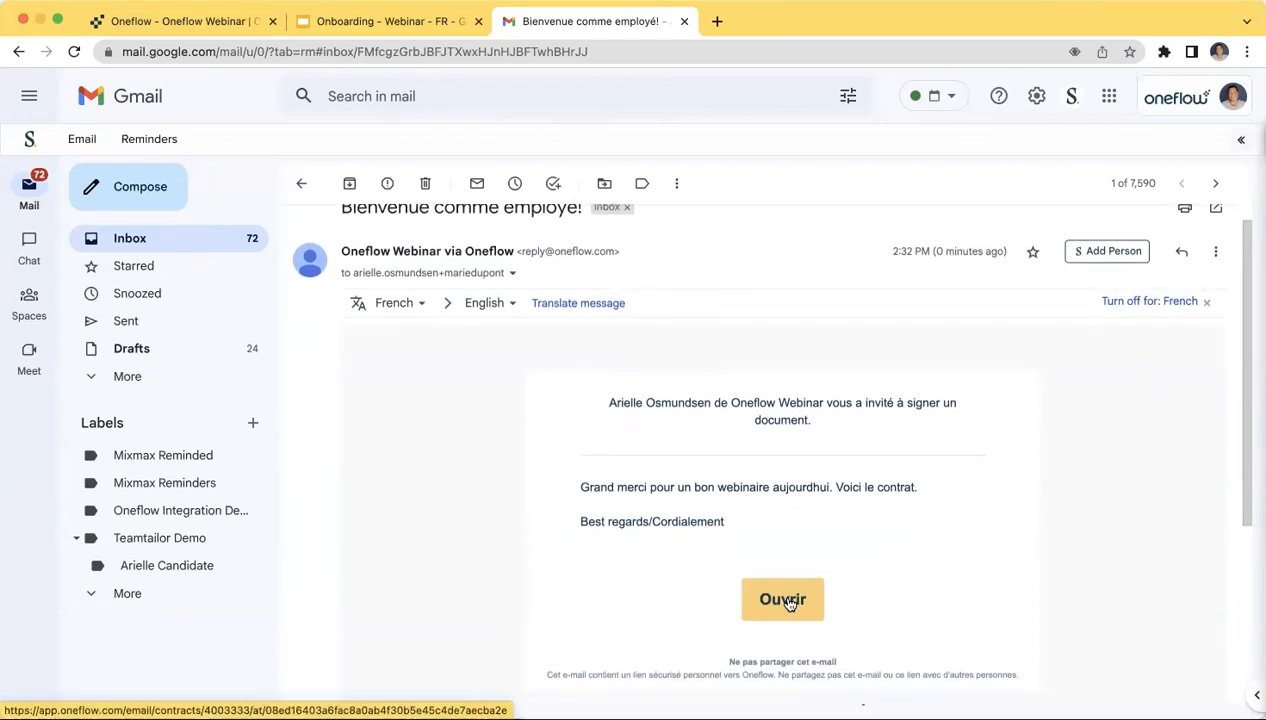
left_click(786, 601)
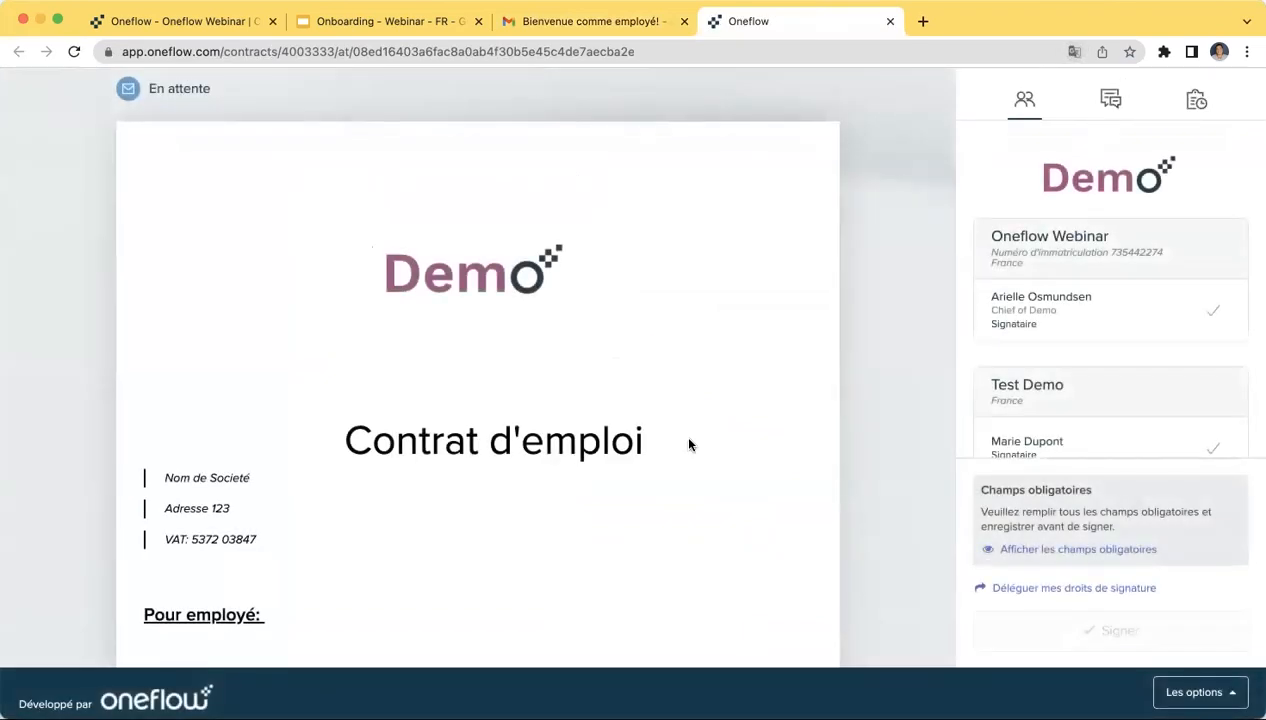
- Fill in the employee's first-name field on the contract, dismissing the autofill suggestions
scroll(688, 444, "down", 3)
scroll(763, 232, "up", 1)
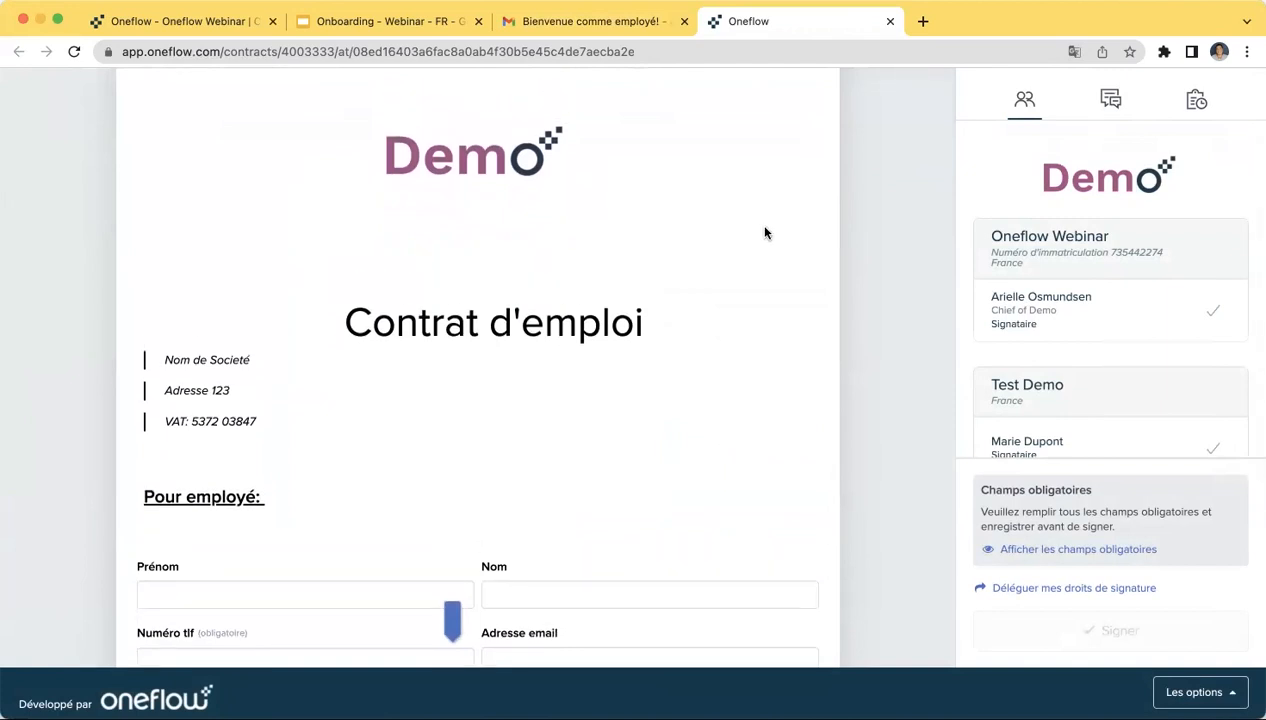
scroll(517, 431, "down", 3)
left_click(284, 430)
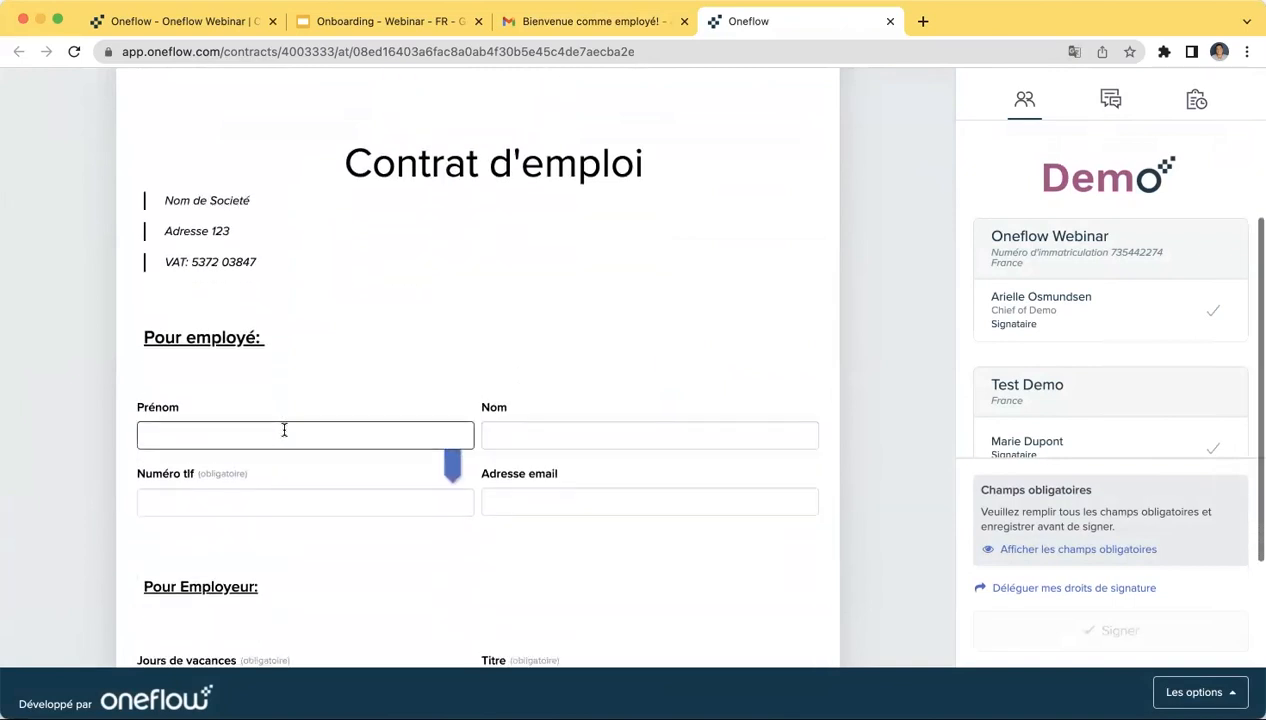
left_click(300, 370)
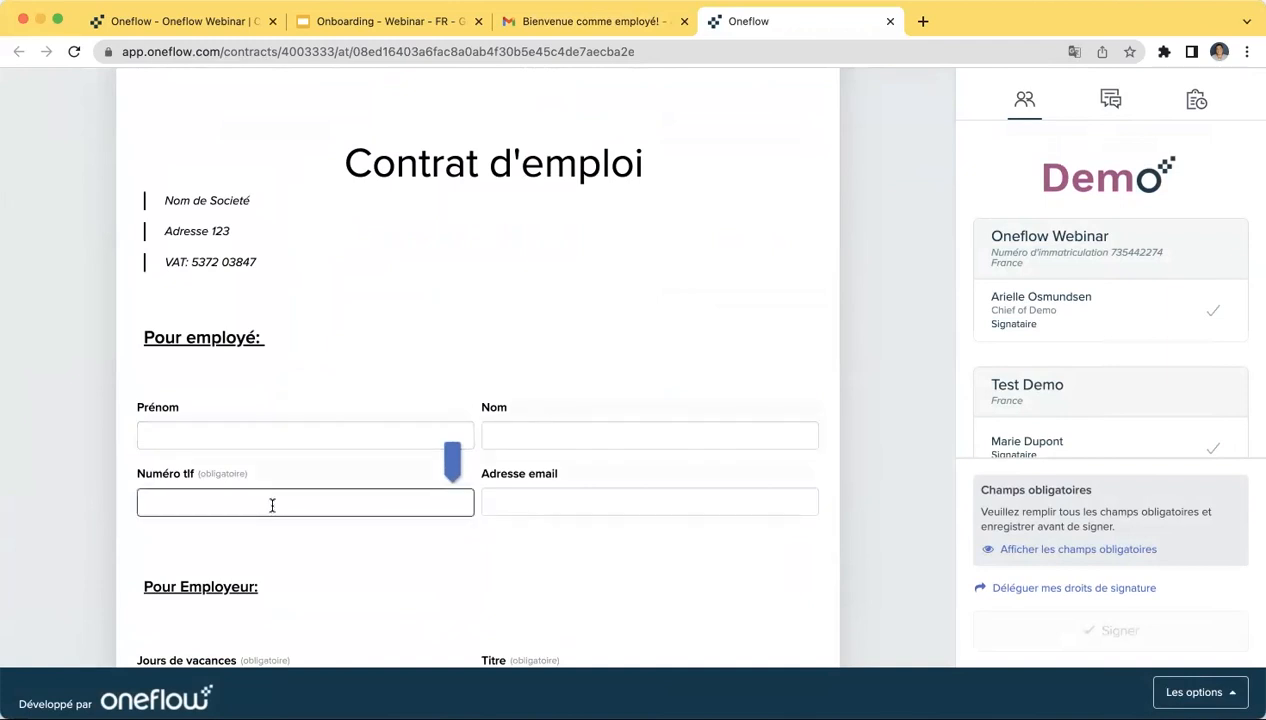
scroll(272, 505, "down", 3)
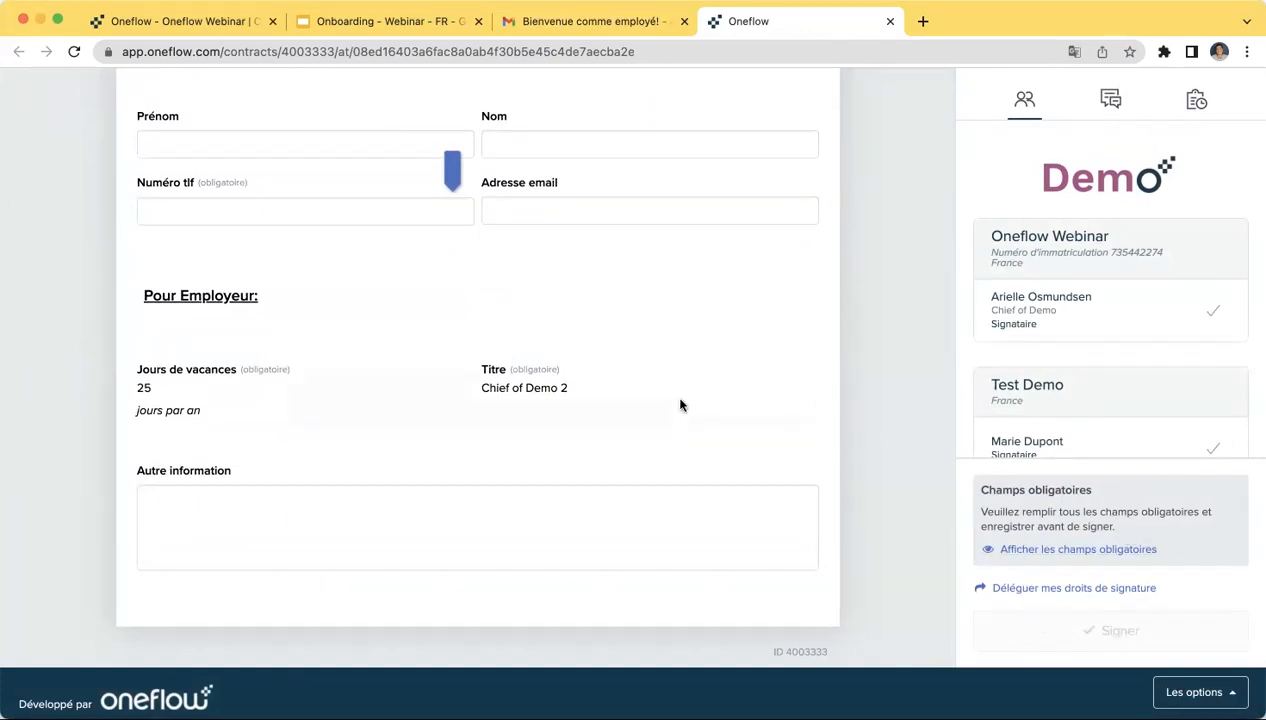
scroll(681, 404, "up", 2)
- Enter the employee's phone number and suggested e-mail address, then save the changes
left_click(513, 409)
left_click(352, 414)
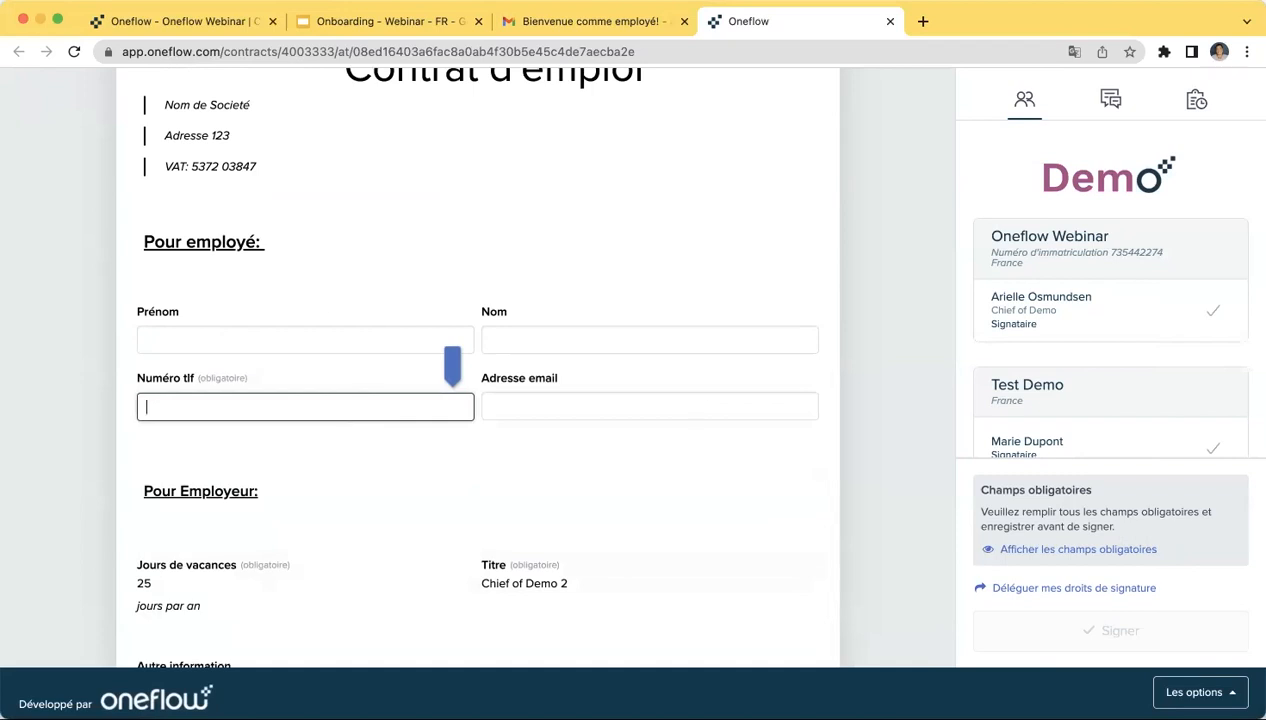
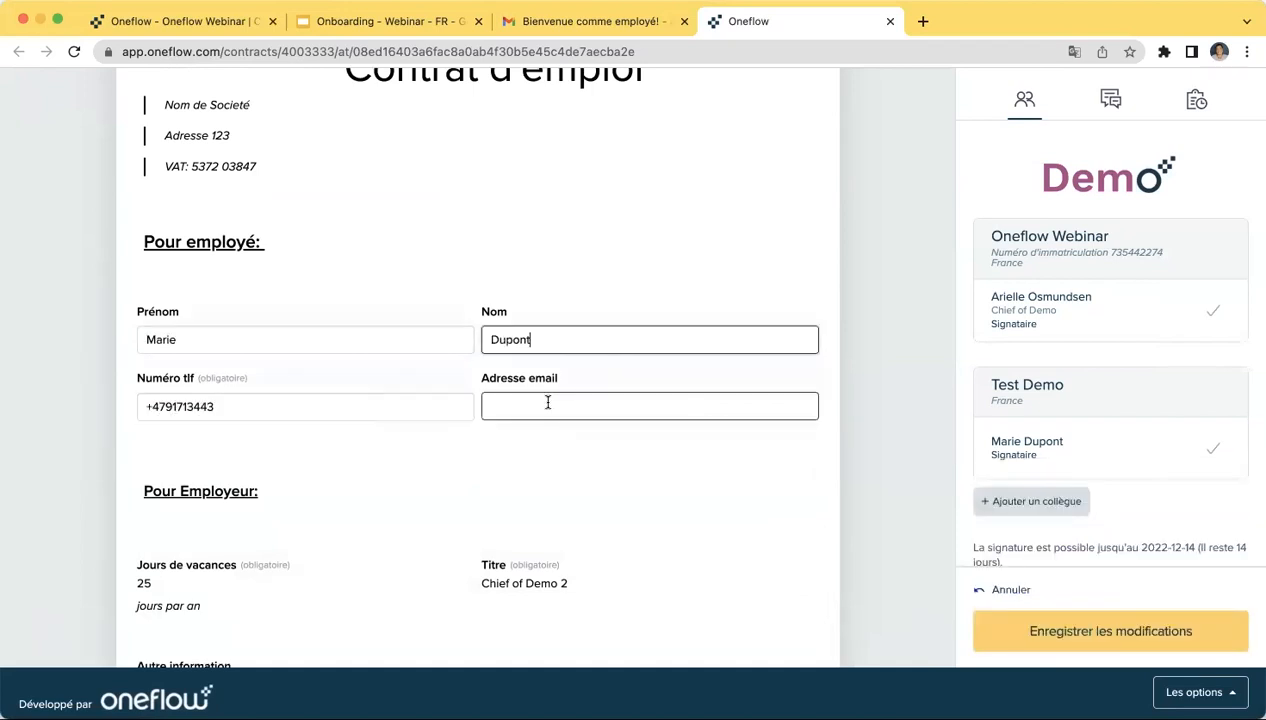
left_click(549, 404)
type("arielle")
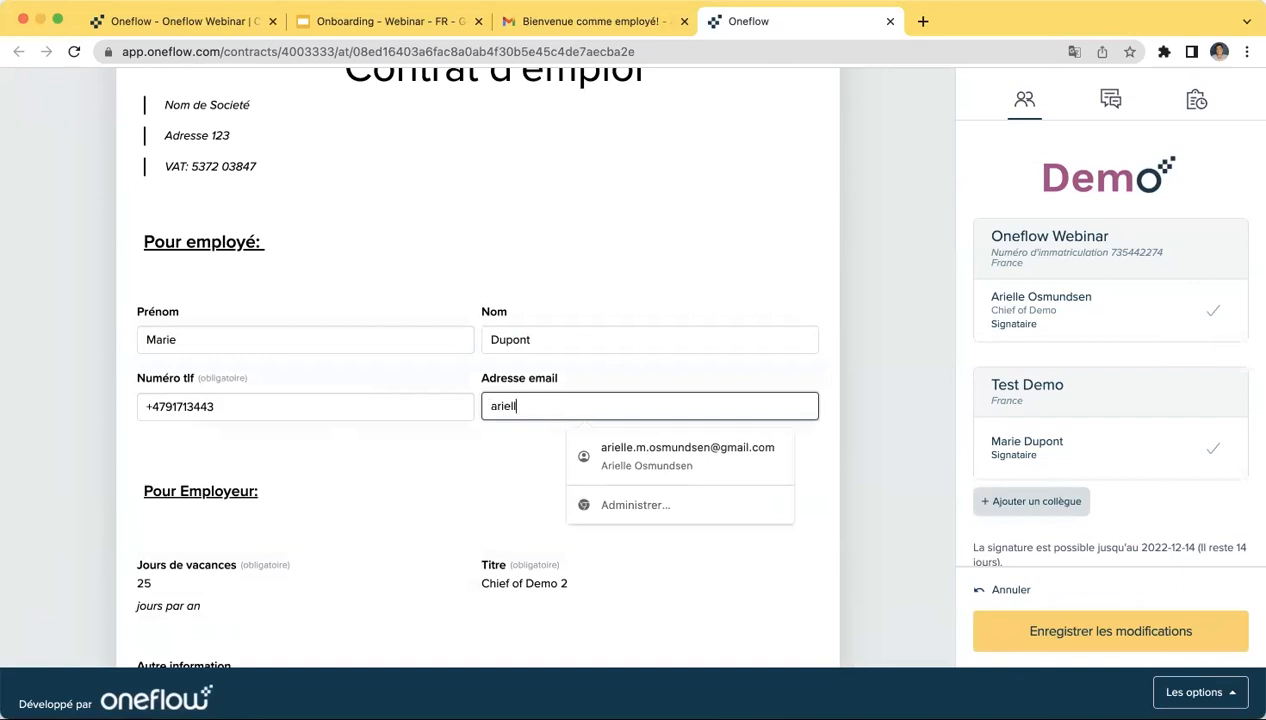
left_click(610, 457)
left_click(1092, 643)
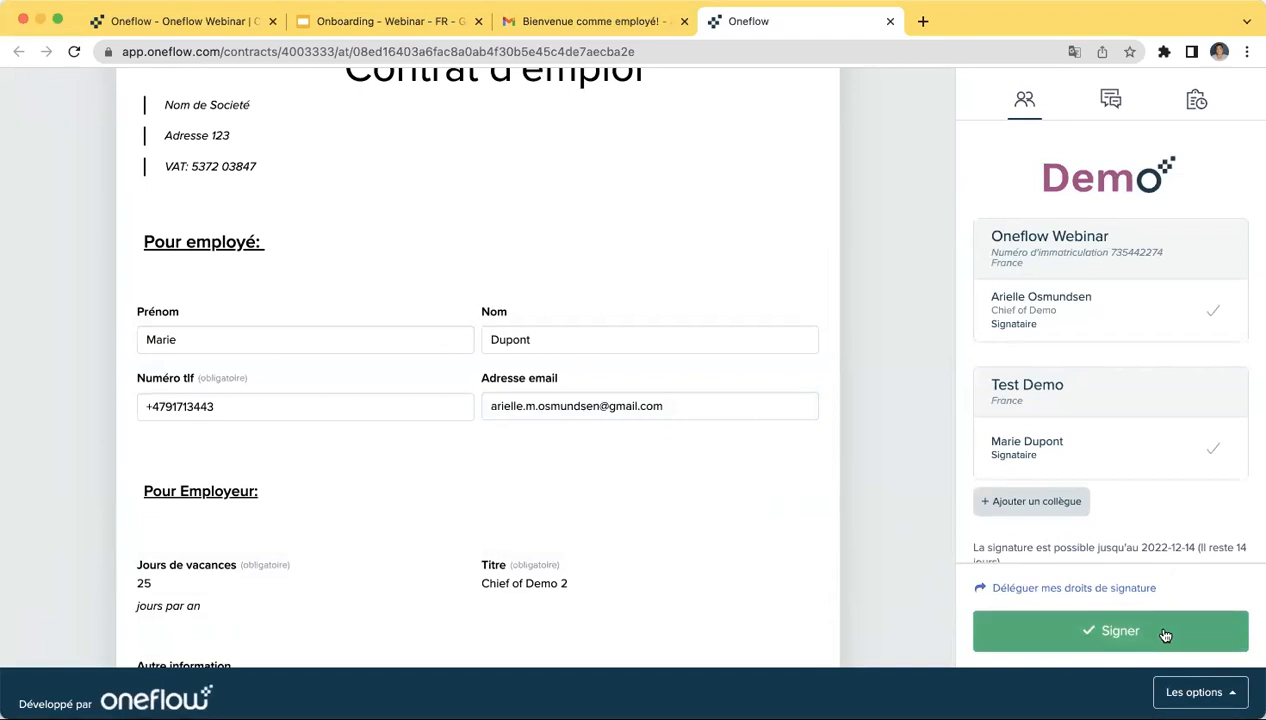
- Show the Commentaires panel with the welcome message and focus the reply box
left_click(1112, 102)
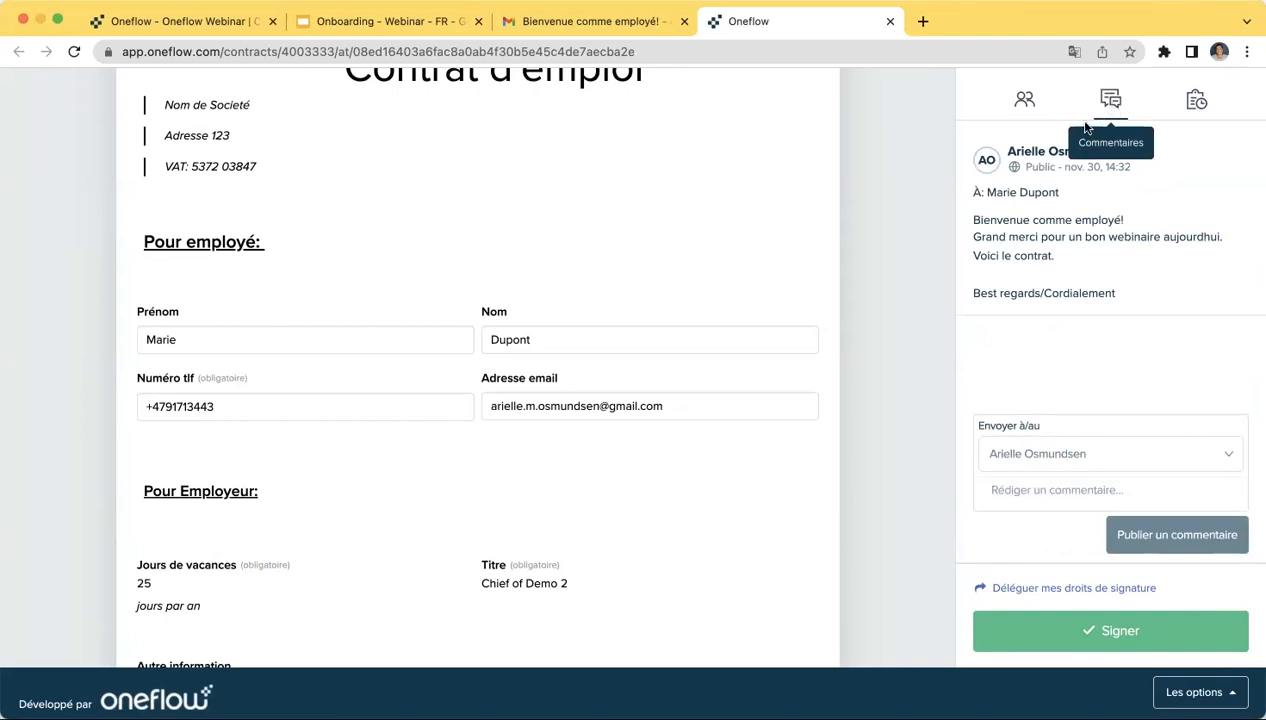
left_click(1040, 492)
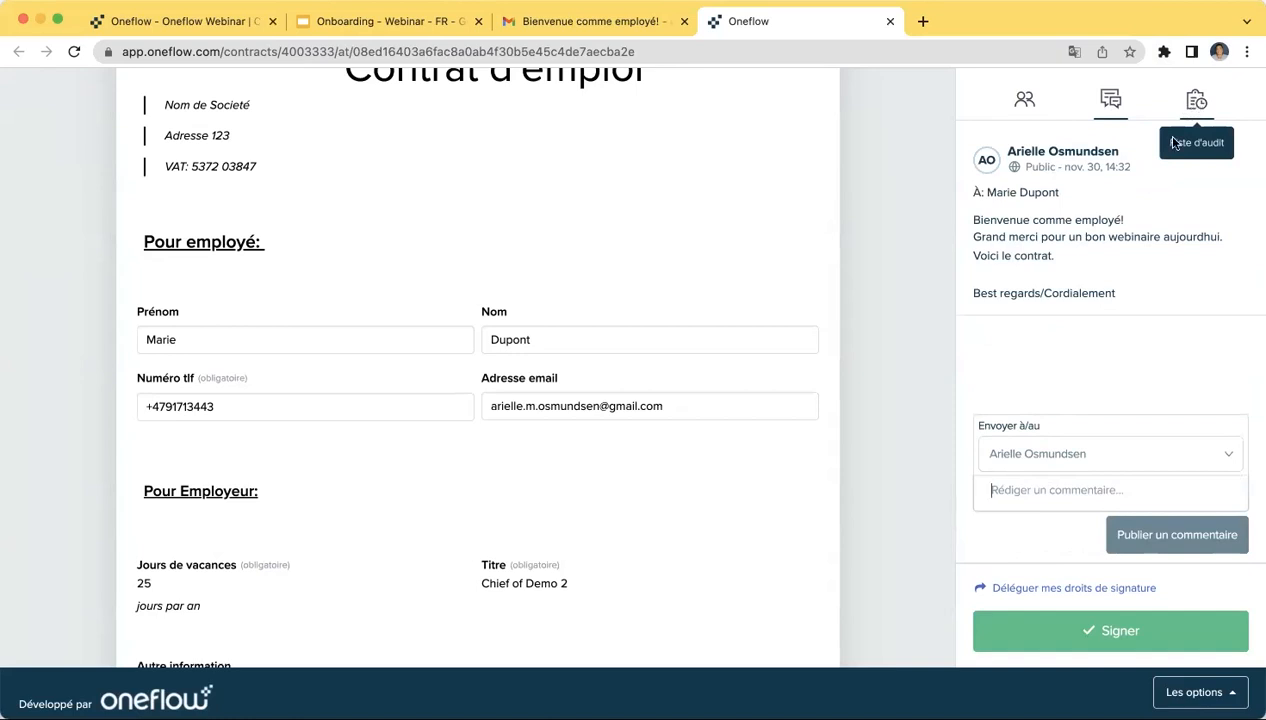
left_click(1042, 490)
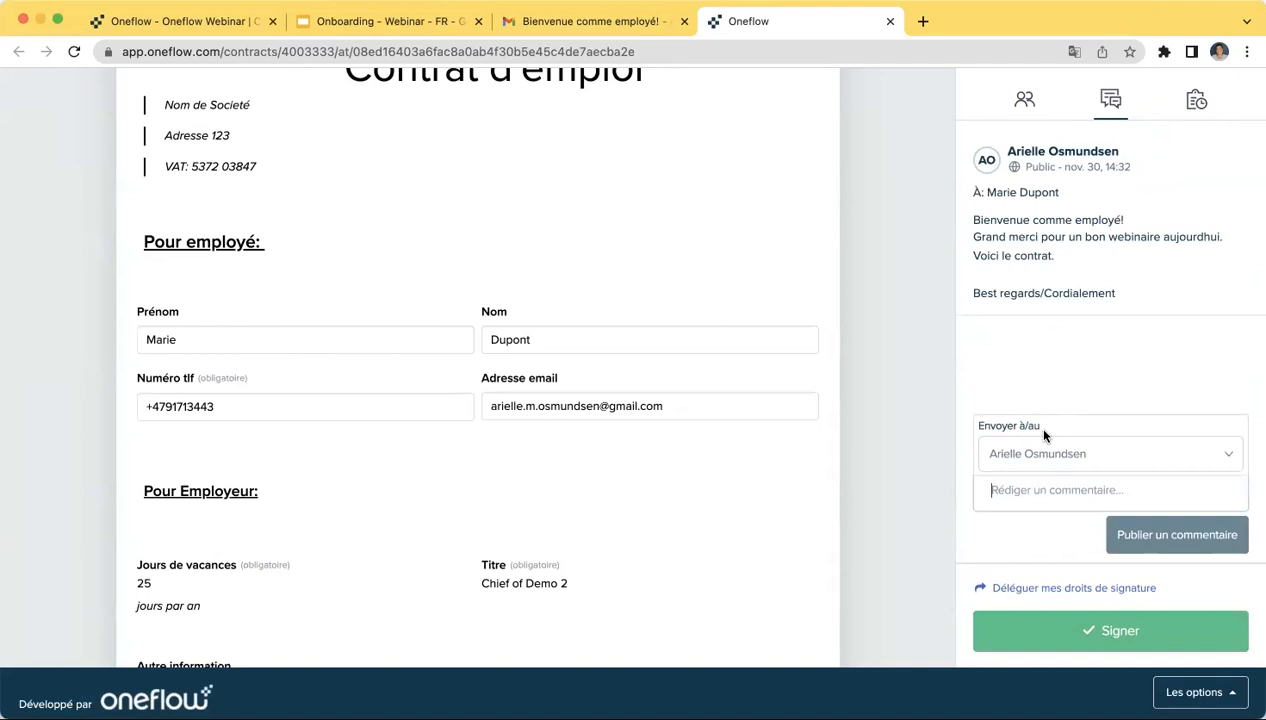
- Sign the contract as the recipient, then return to the Contrats list tab
left_click(1065, 628)
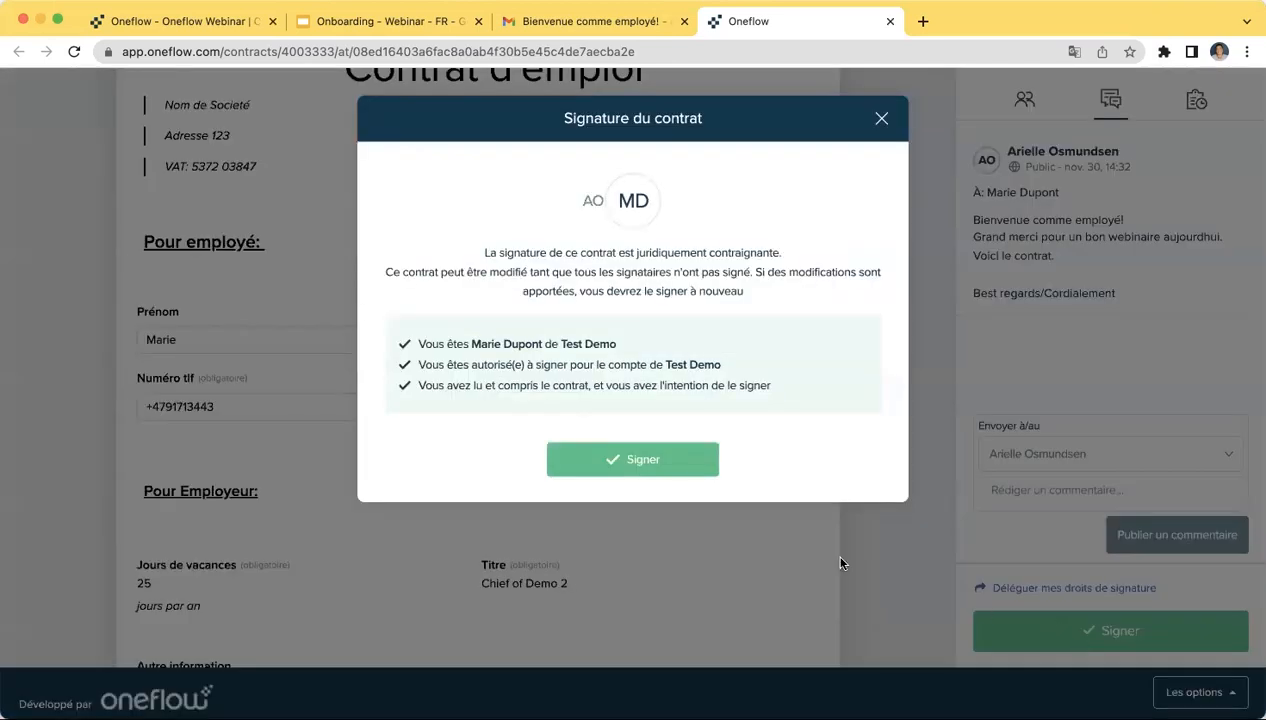
left_click(662, 464)
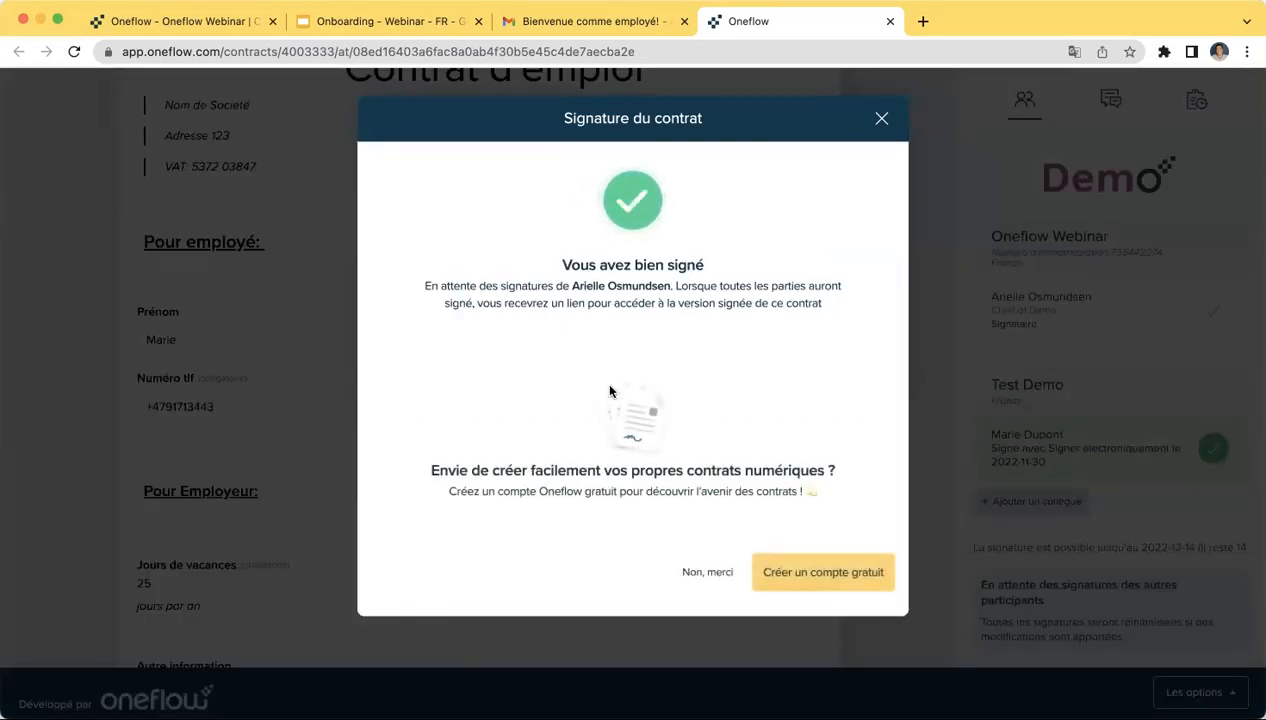
left_click(190, 22)
- Reload the Contrats list and check the Test Demo card's view count and signer avatars
left_click(213, 51)
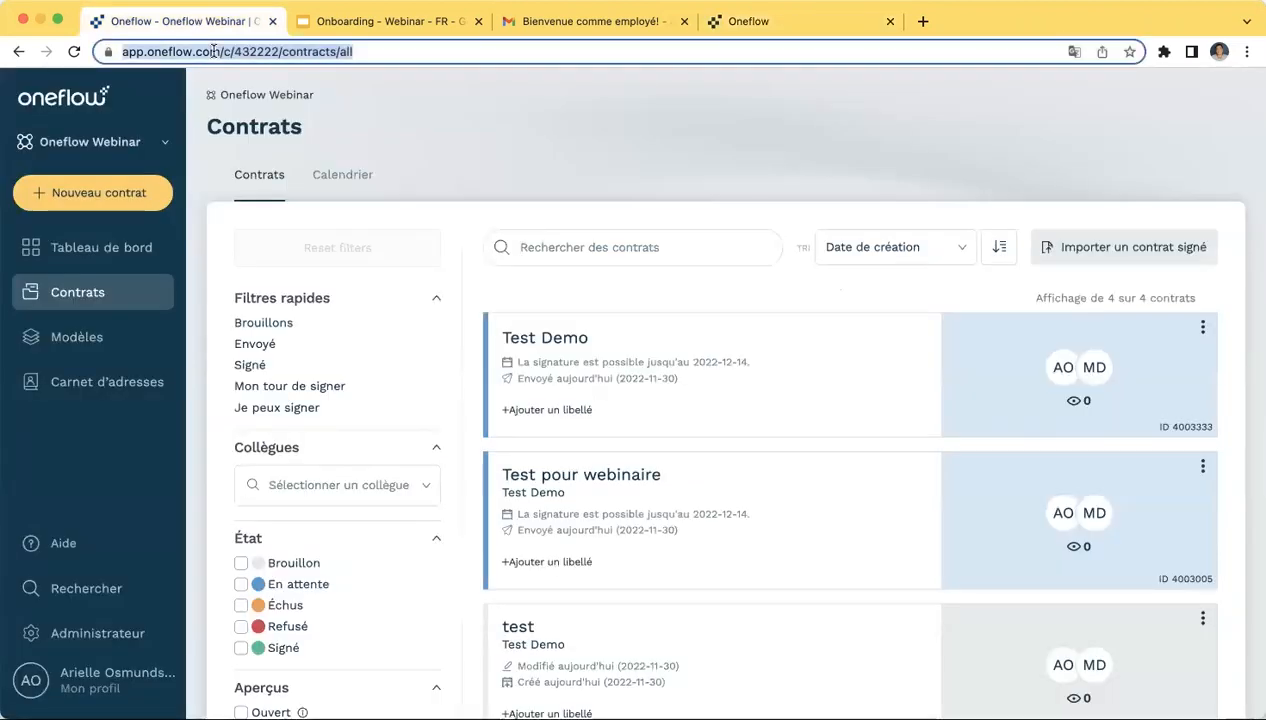
key("Return")
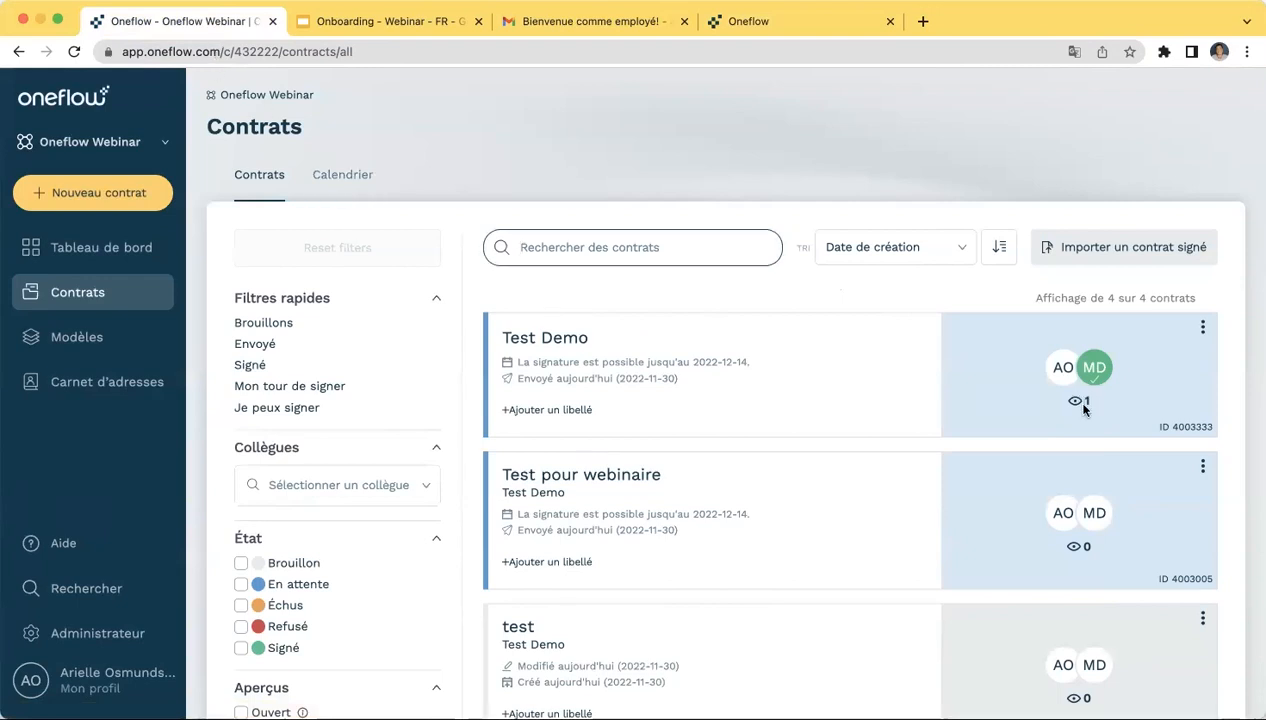
mouse_move(1077, 403)
mouse_move(1094, 368)
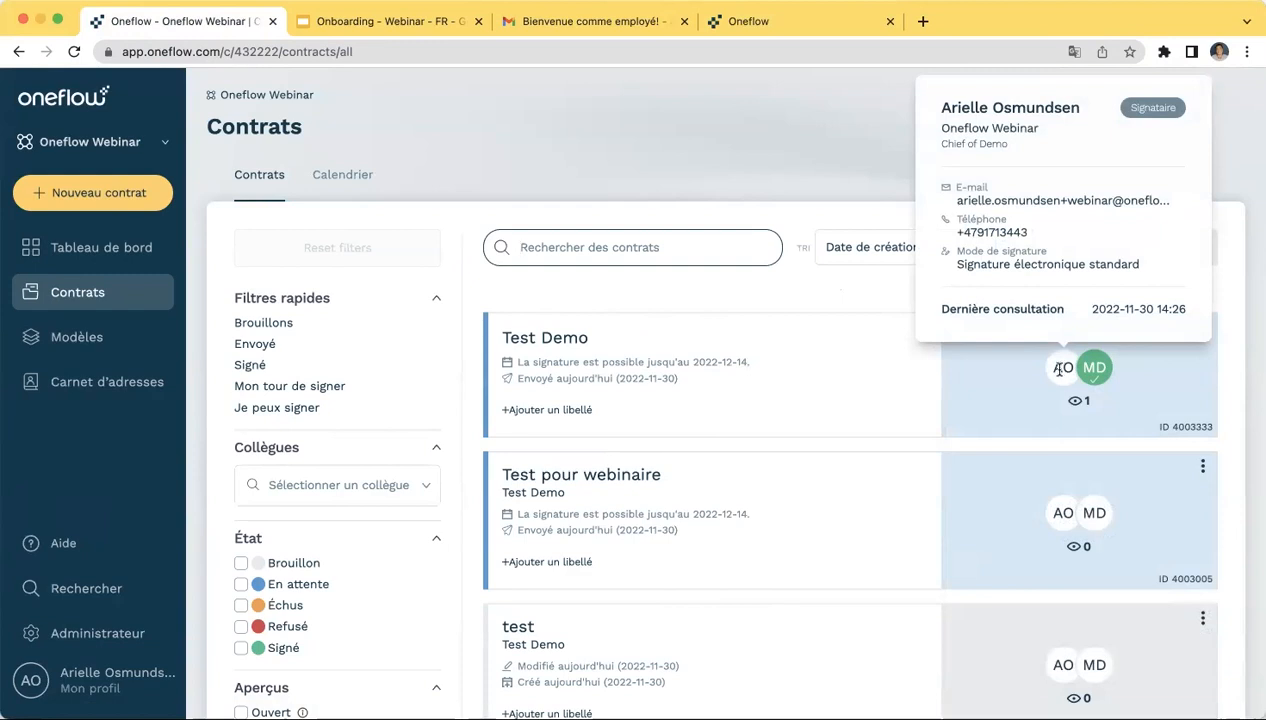
- Open the Test Demo contract and review its audit log and comments
left_click(553, 343)
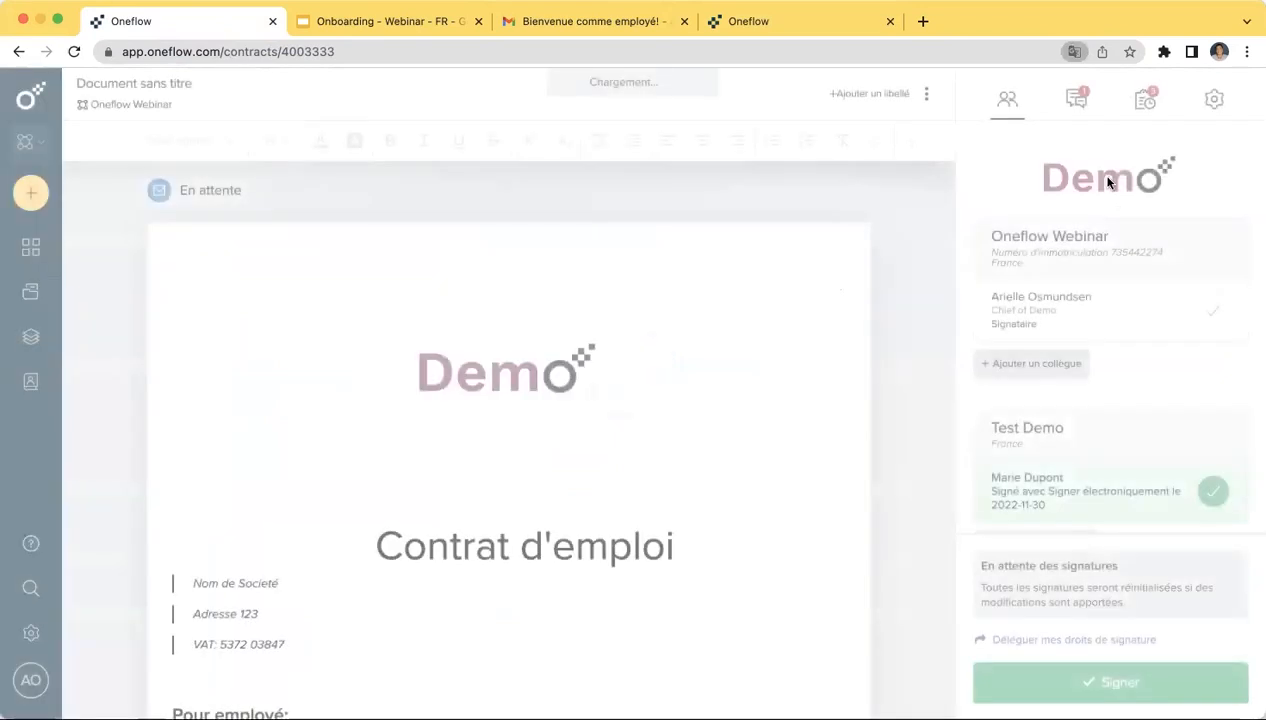
left_click(1146, 98)
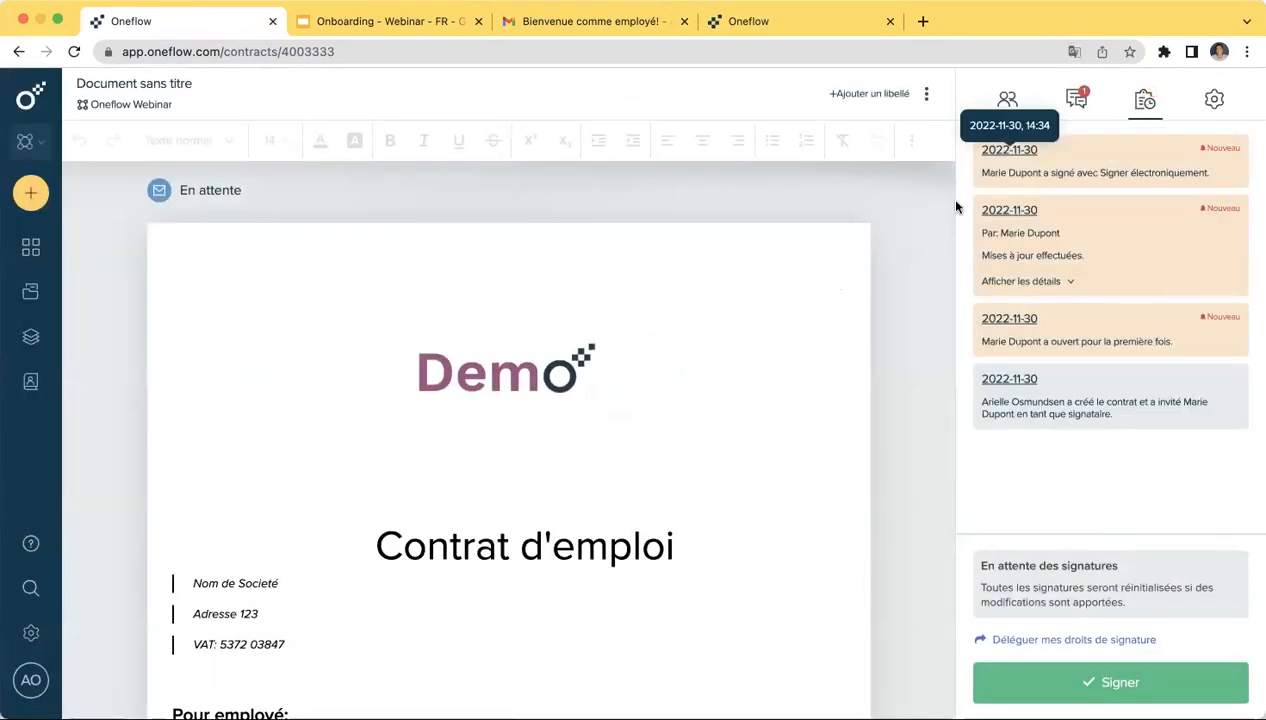
left_click(1074, 101)
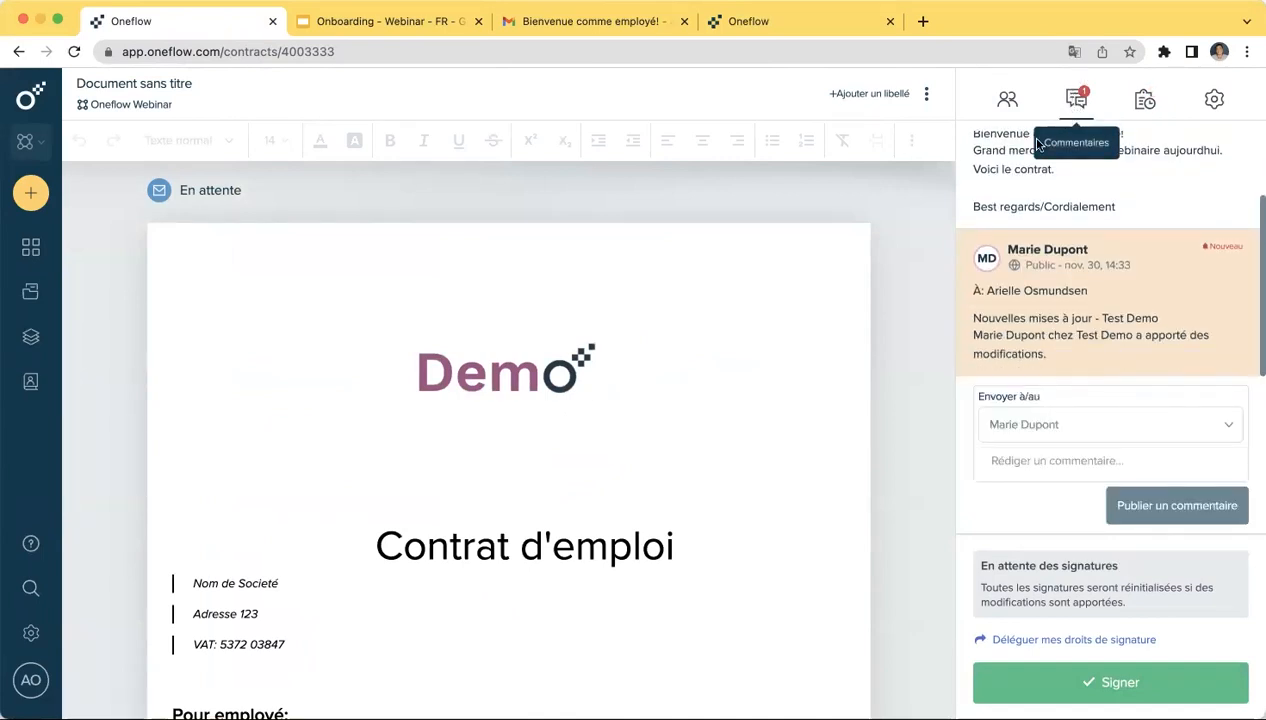
- Sign Test Demo as the sender so both parties have signed, closing the confirmation
left_click(1117, 688)
left_click(643, 458)
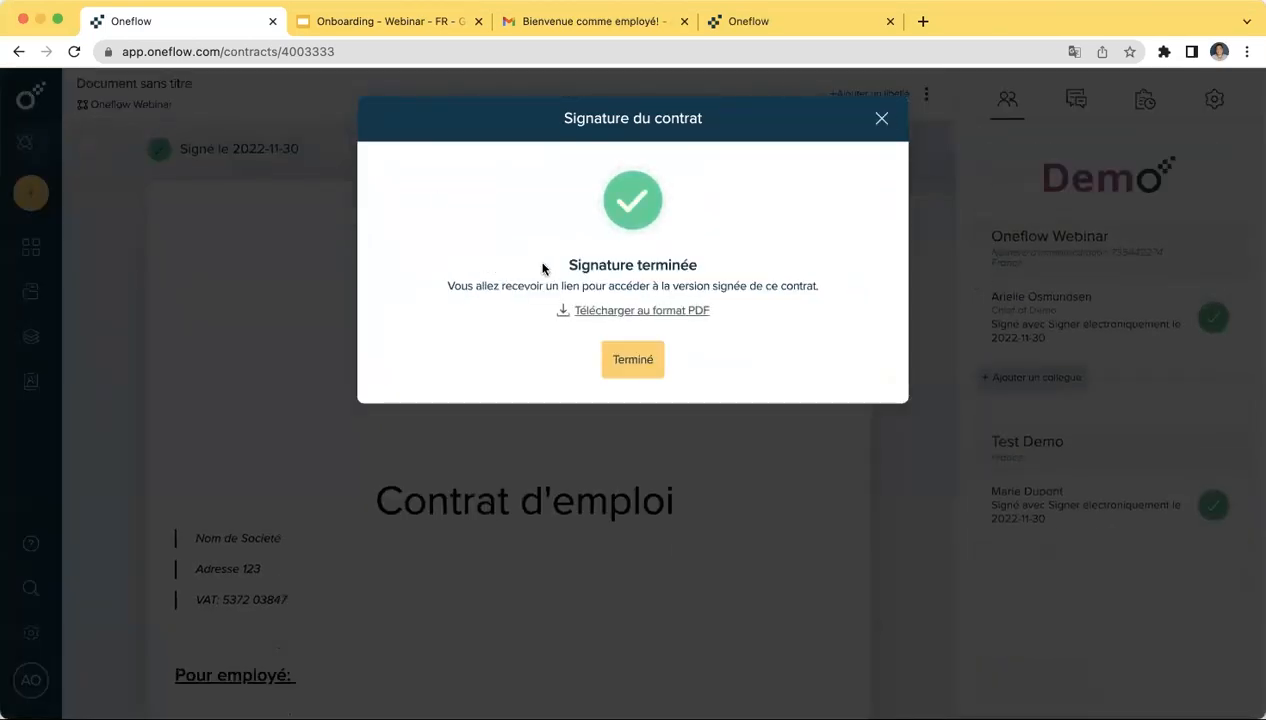
left_click(623, 359)
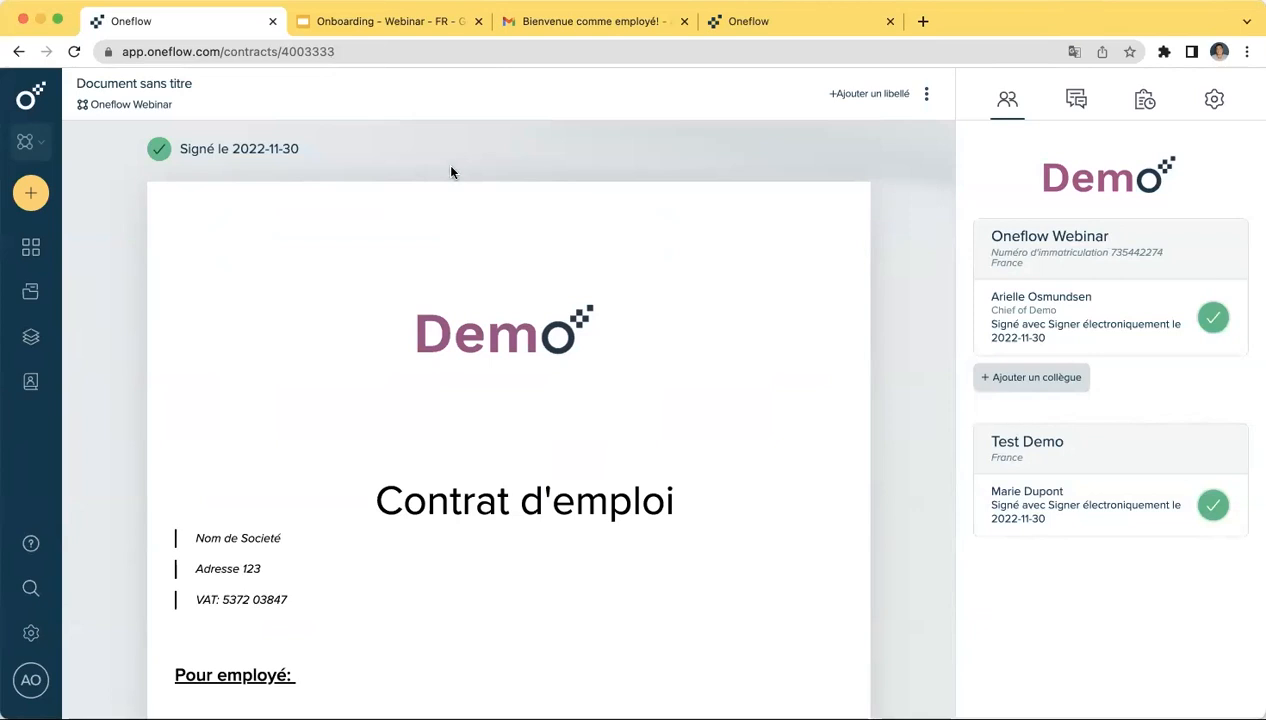
- Go via the dashboard to the Contrats list, where Test Demo reads 'Signé aujourd'hui (2022-11-30)'
left_click(22, 108)
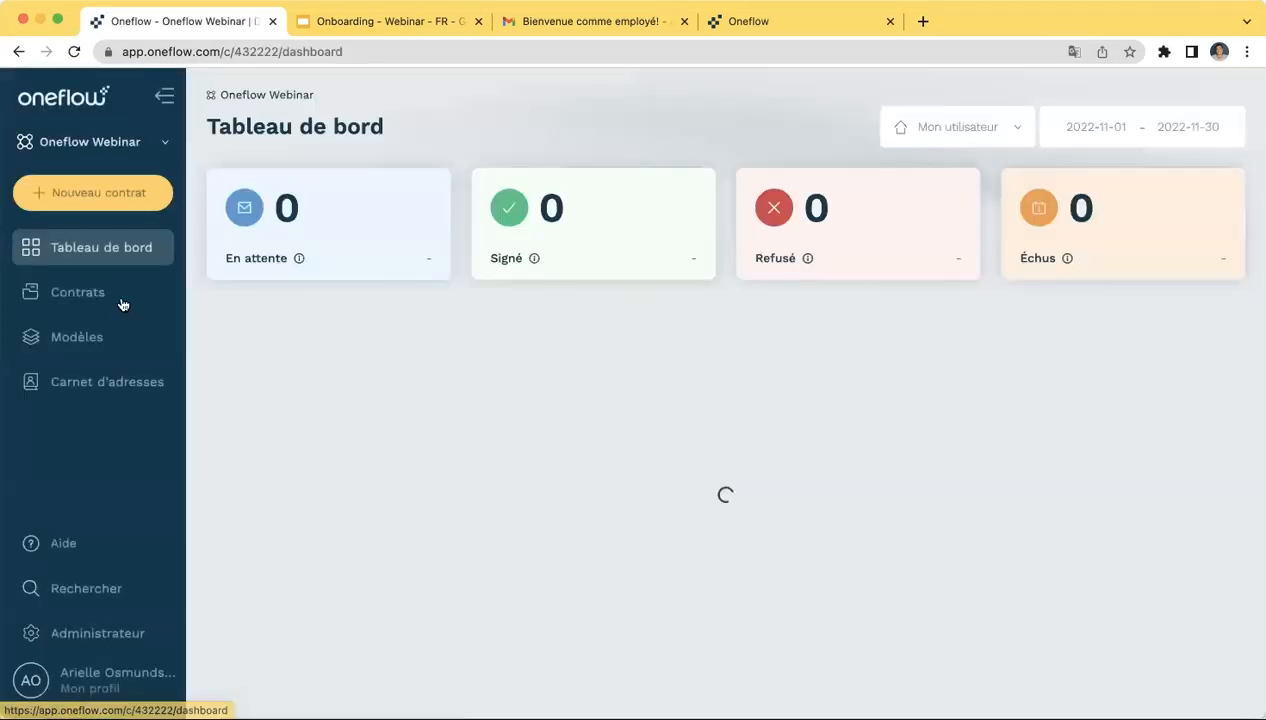
left_click(110, 295)
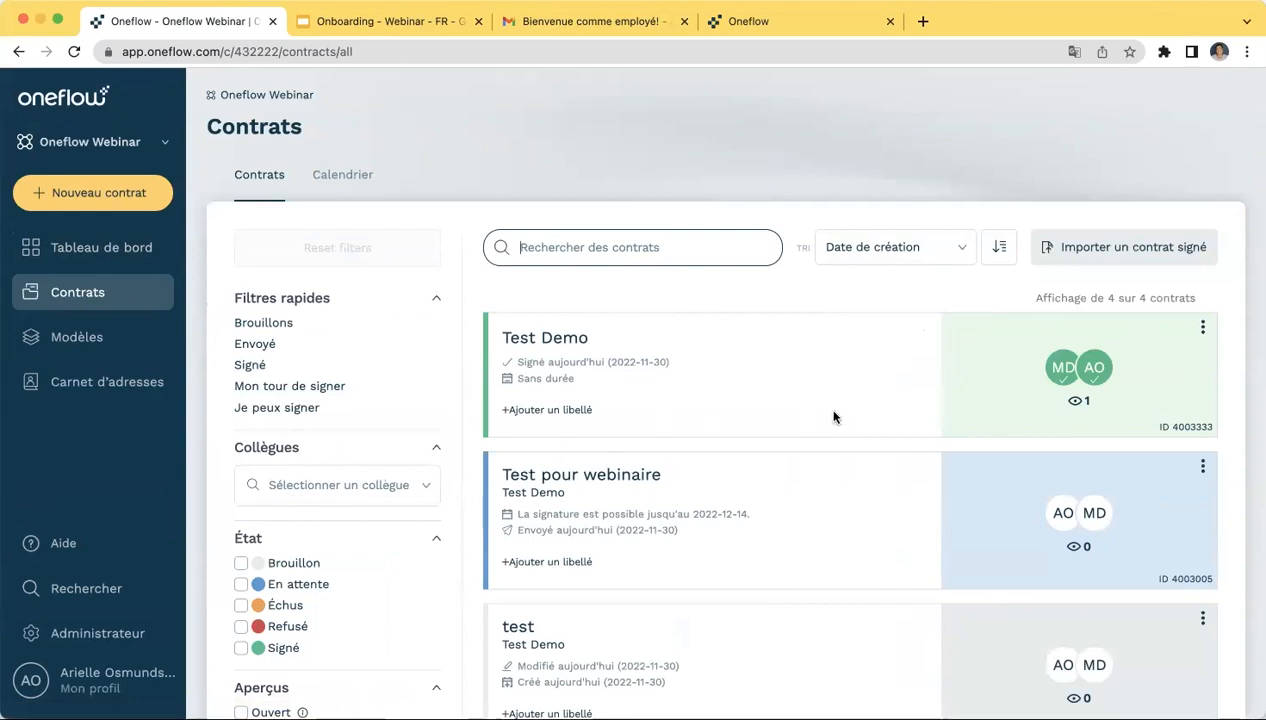
scroll(428, 268, "down", 2)
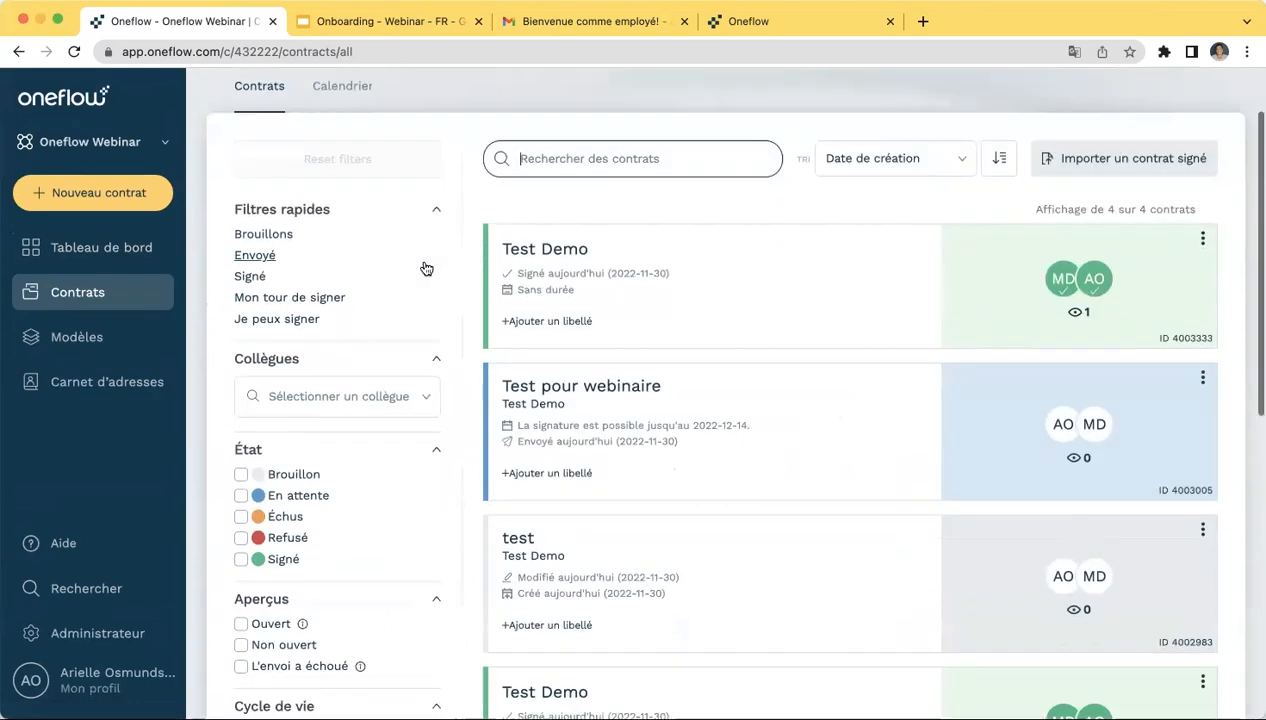
scroll(426, 268, "down", 2)
scroll(424, 267, "up", 3)
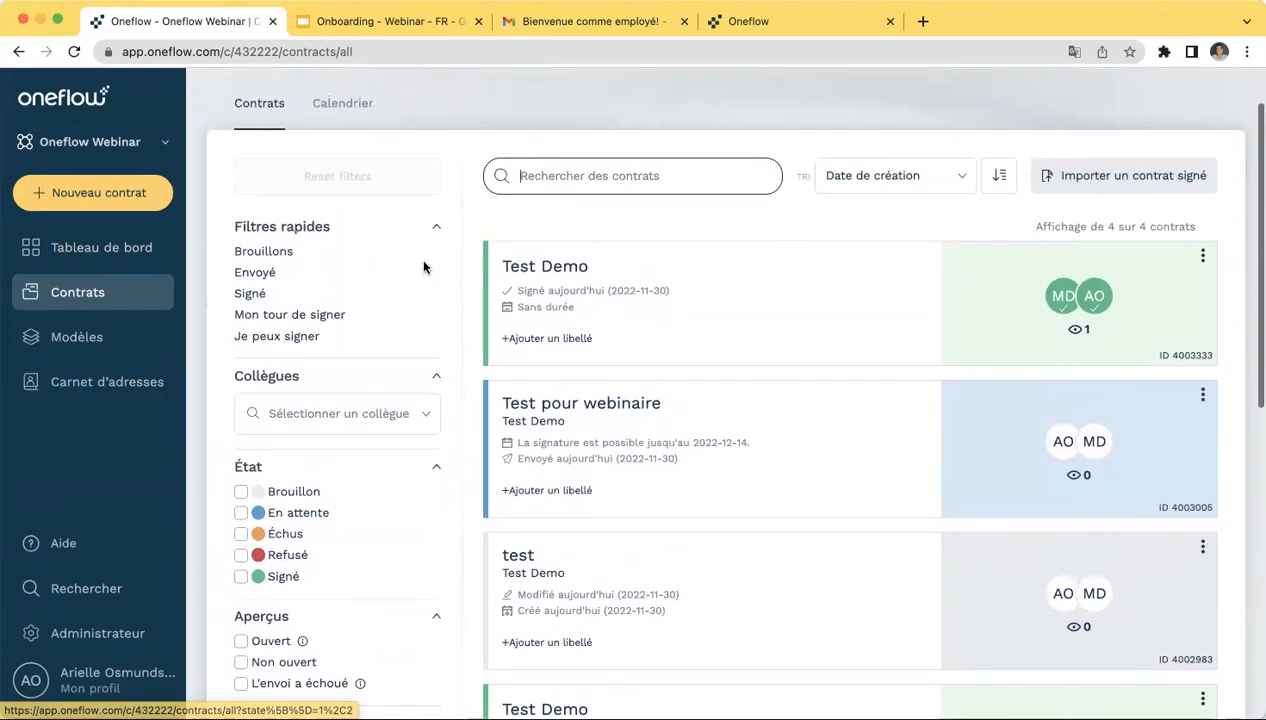
scroll(424, 267, "up", 2)
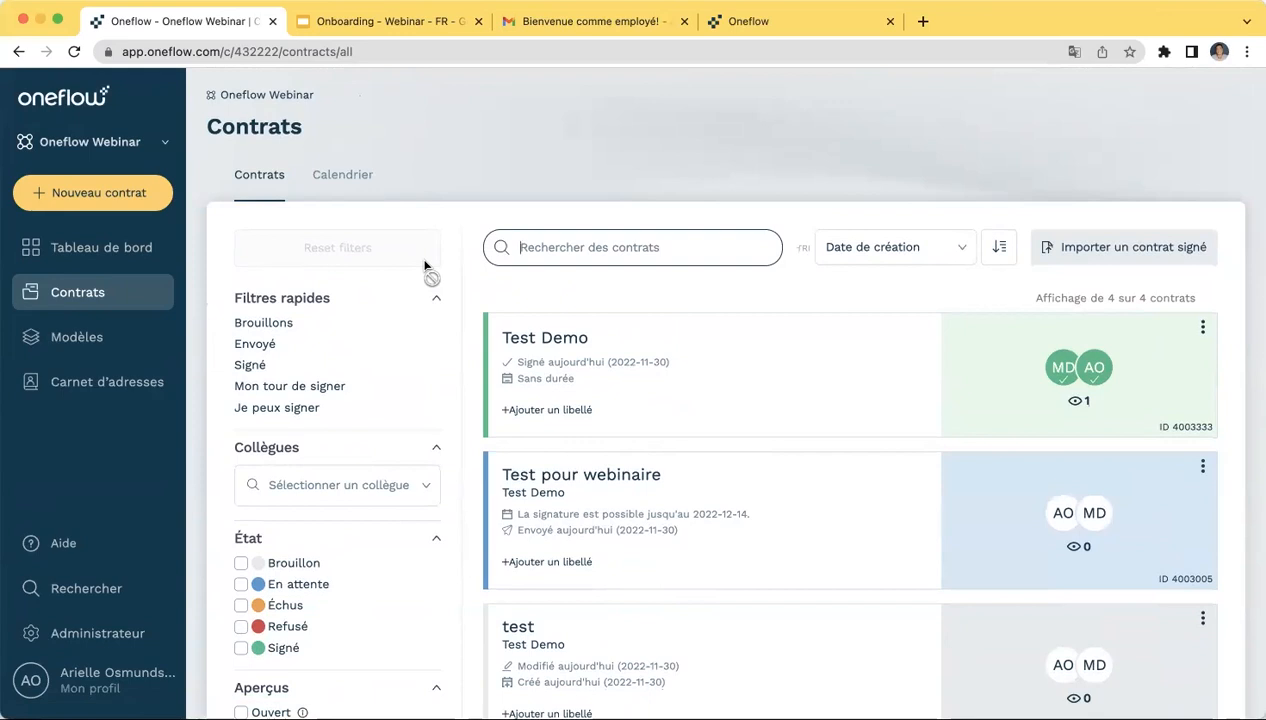
scroll(425, 266, "down", 5)
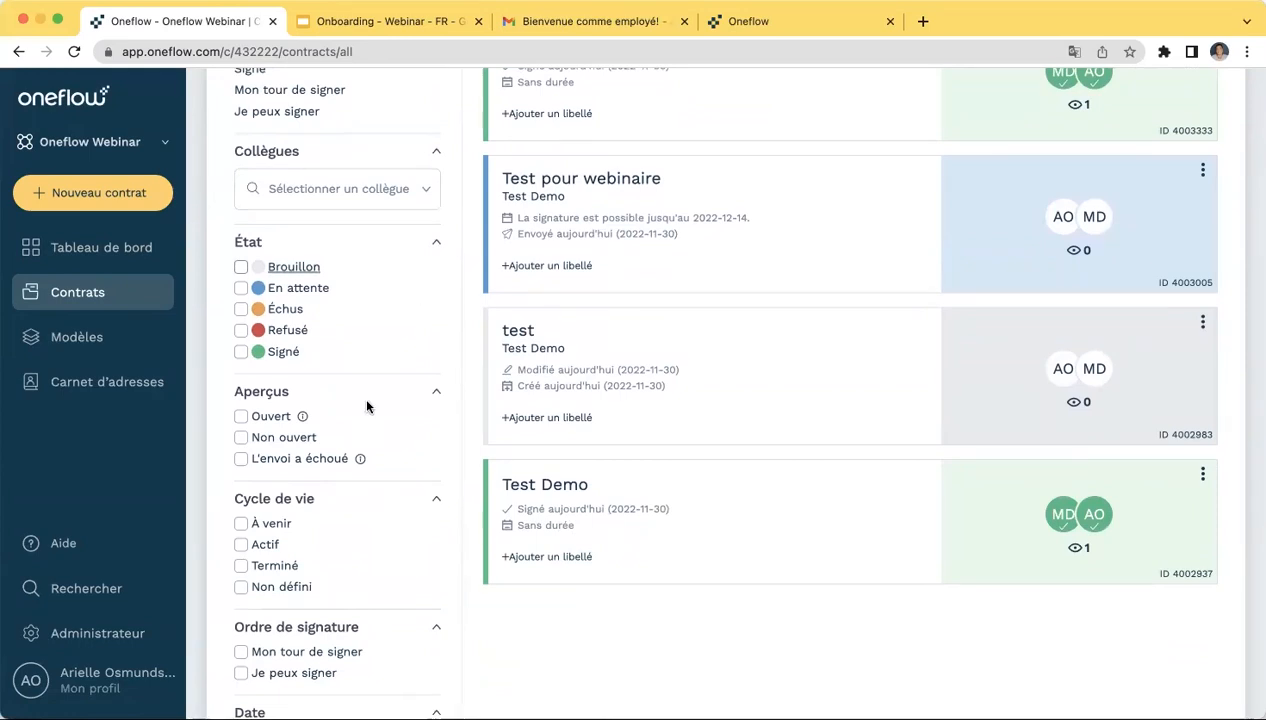
scroll(335, 478, "down", 3)
scroll(337, 483, "down", 1)
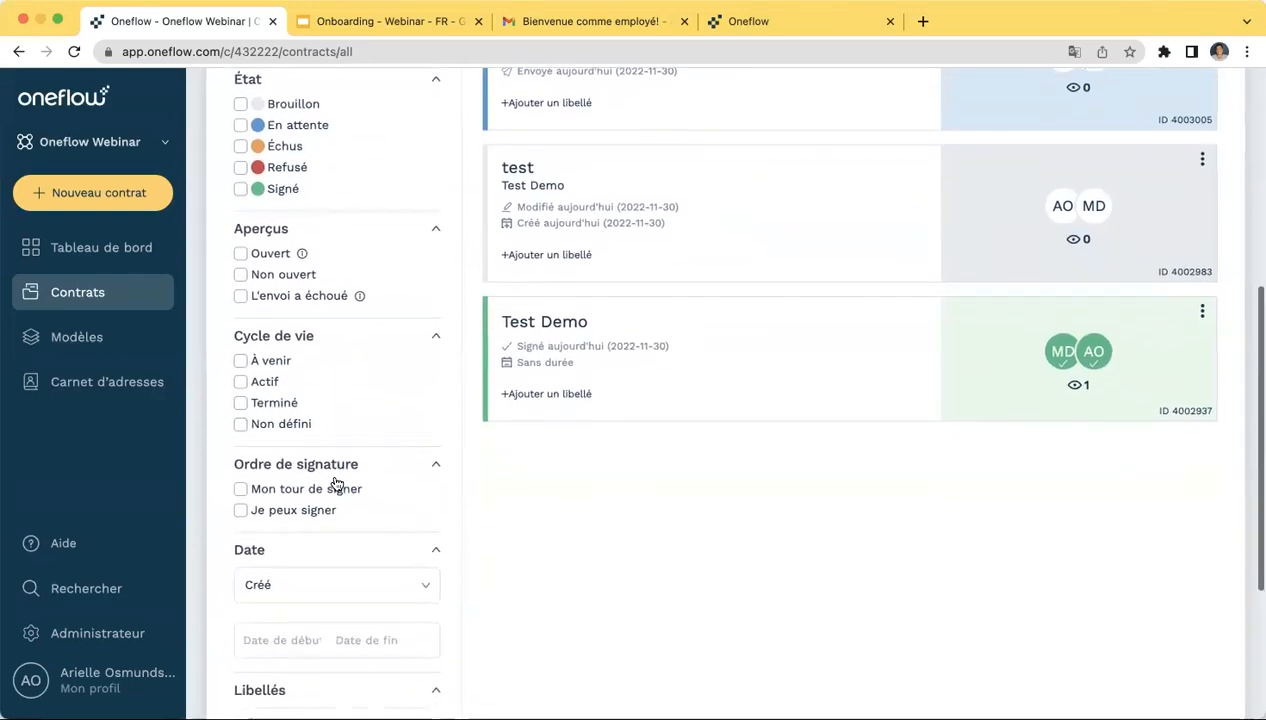
scroll(362, 526, "down", 2)
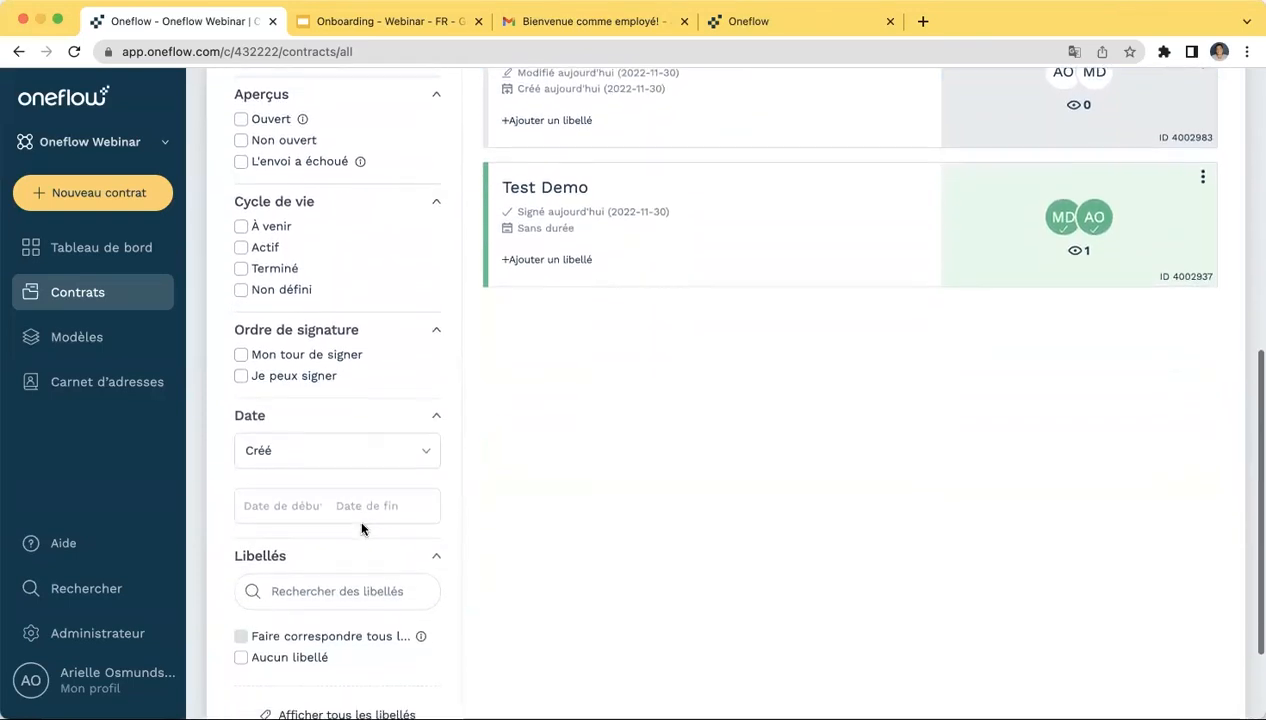
scroll(367, 500, "up", 12)
- Search the contracts for the signer's name and look over the signer avatars in the results
left_click(573, 251)
type("Marie")
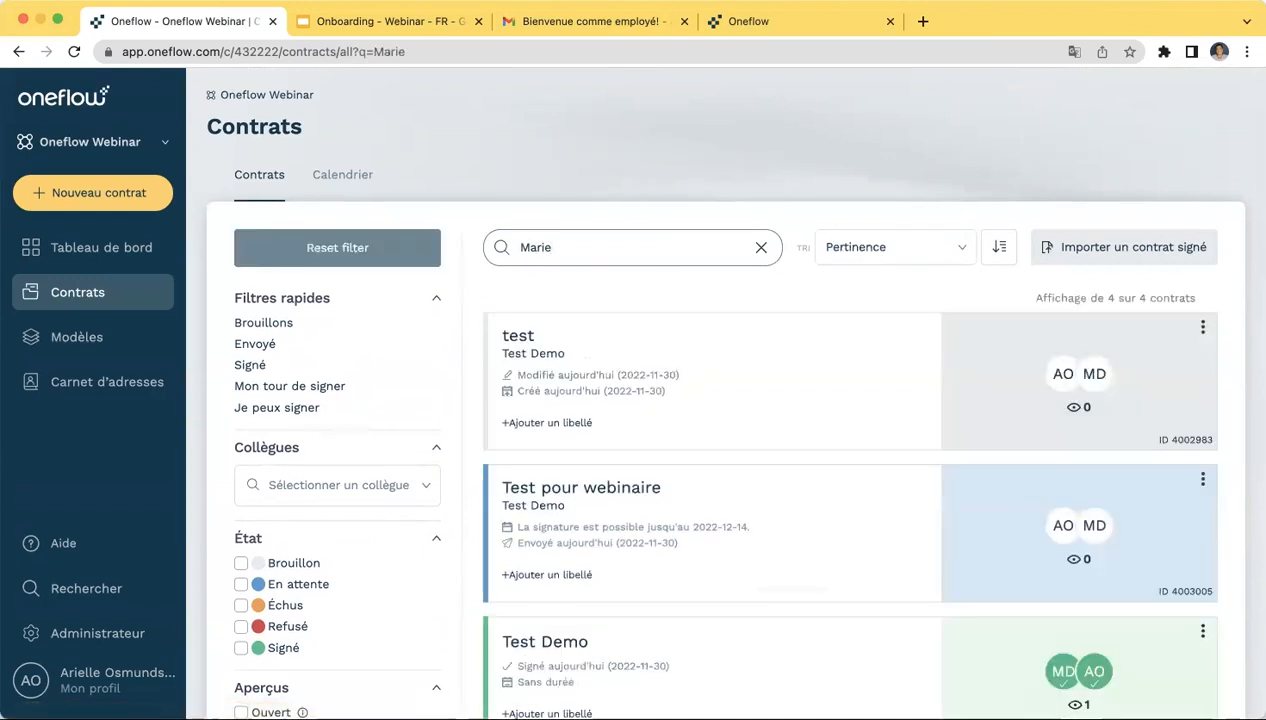
scroll(670, 444, "down", 5)
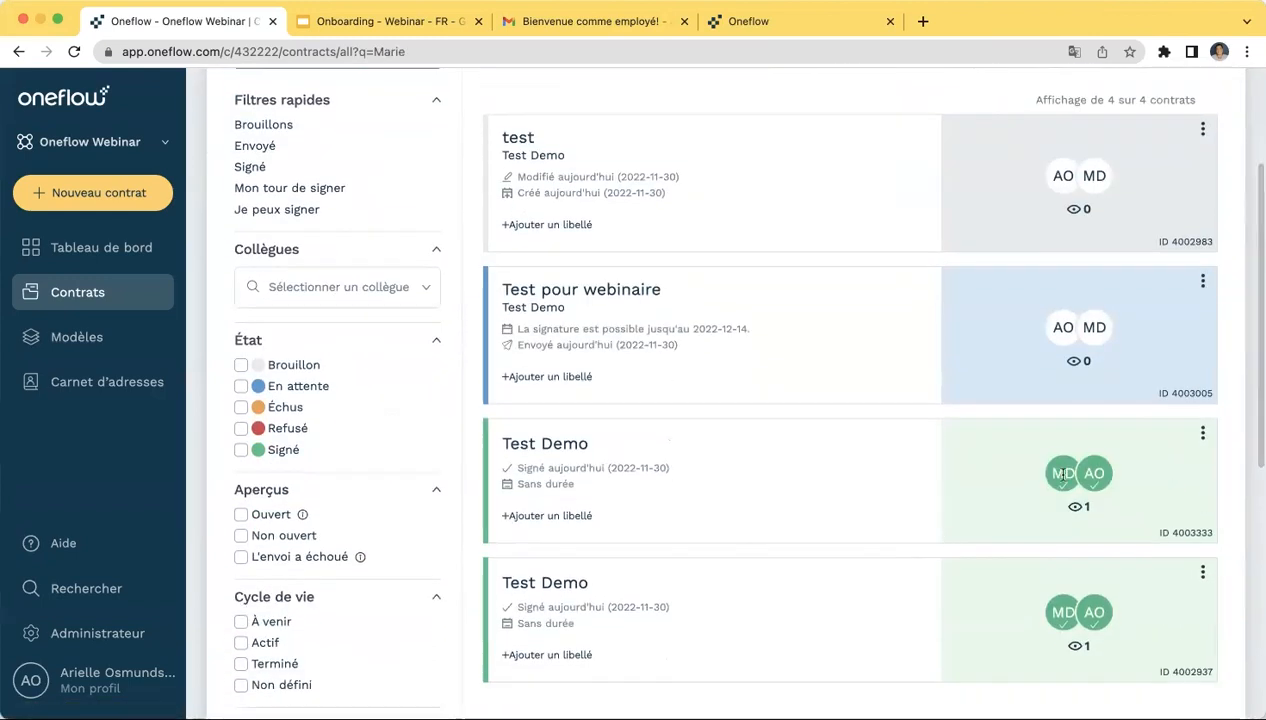
mouse_move(1095, 330)
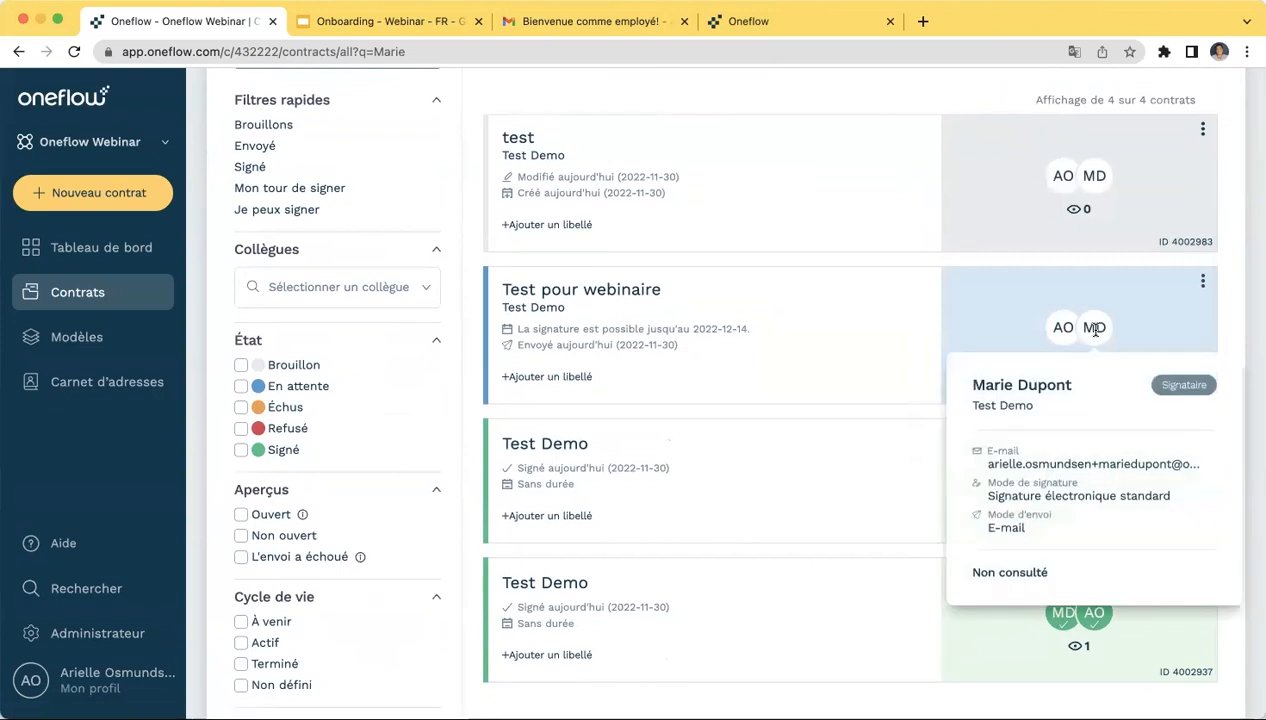
mouse_move(1055, 472)
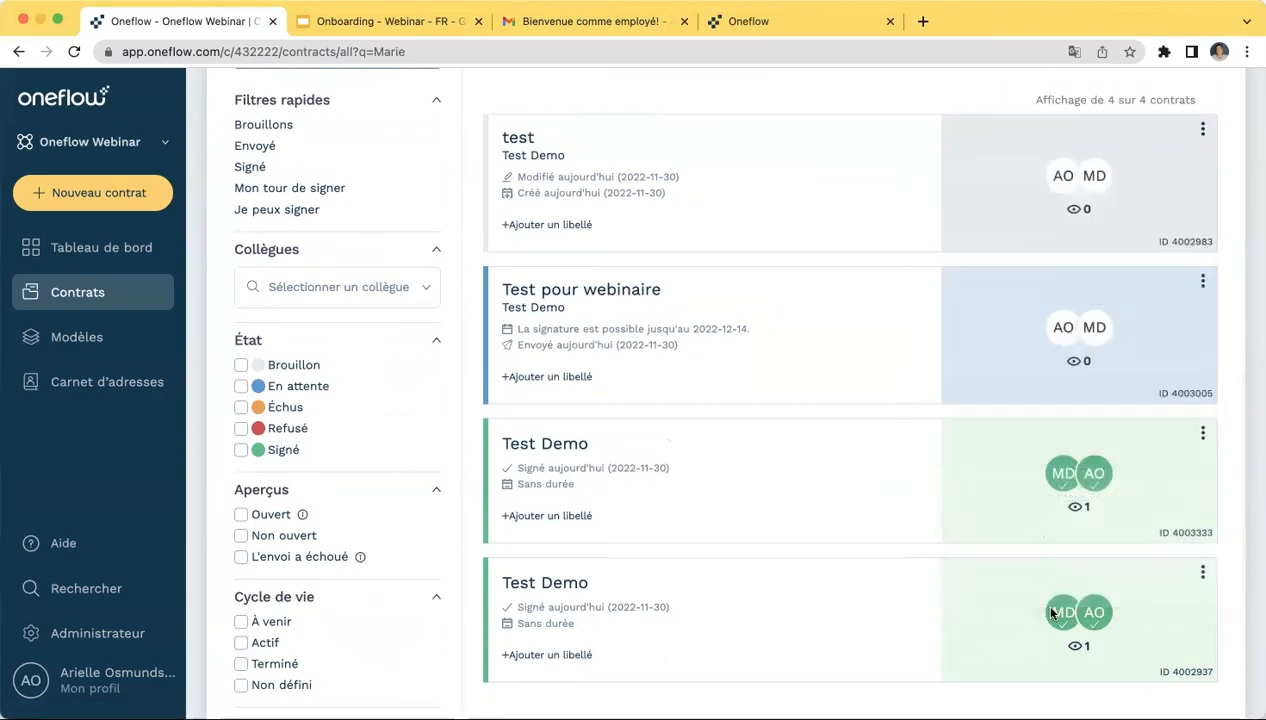
mouse_move(1061, 614)
- Dismiss the label picker on the last contract without adding a label, then clear the search
left_click(550, 656)
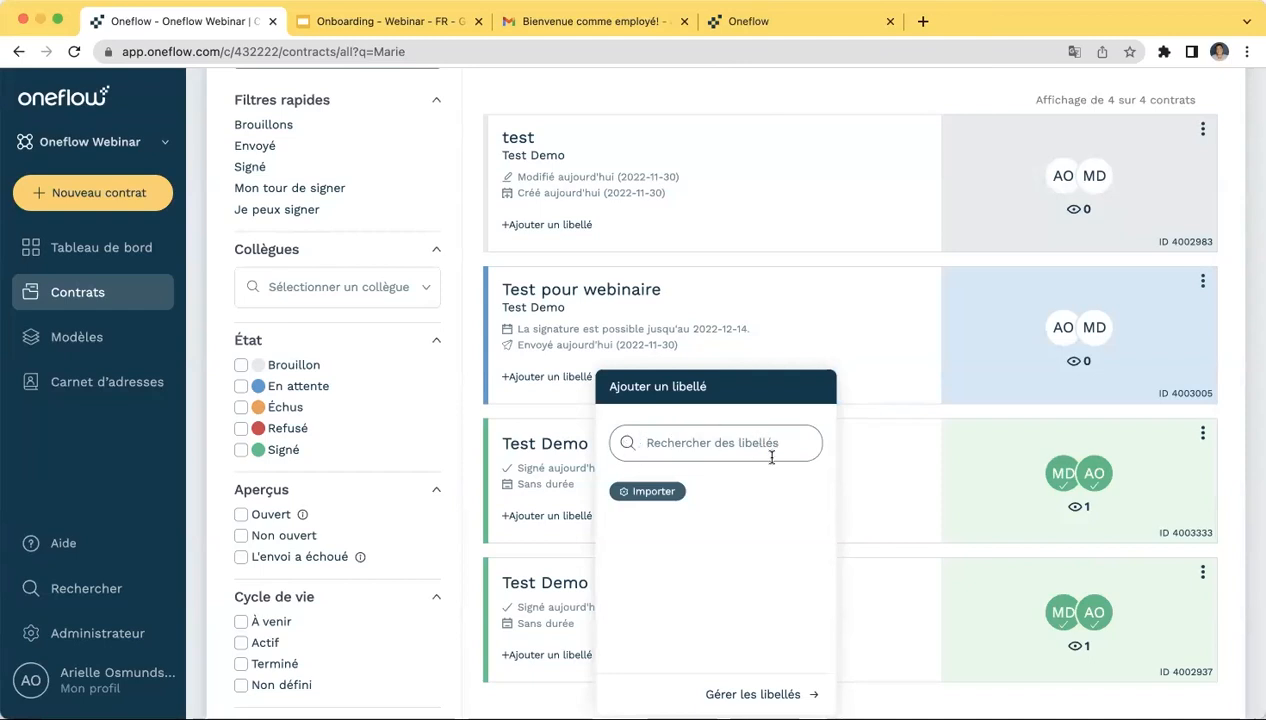
left_click(885, 425)
scroll(377, 533, "down", 3)
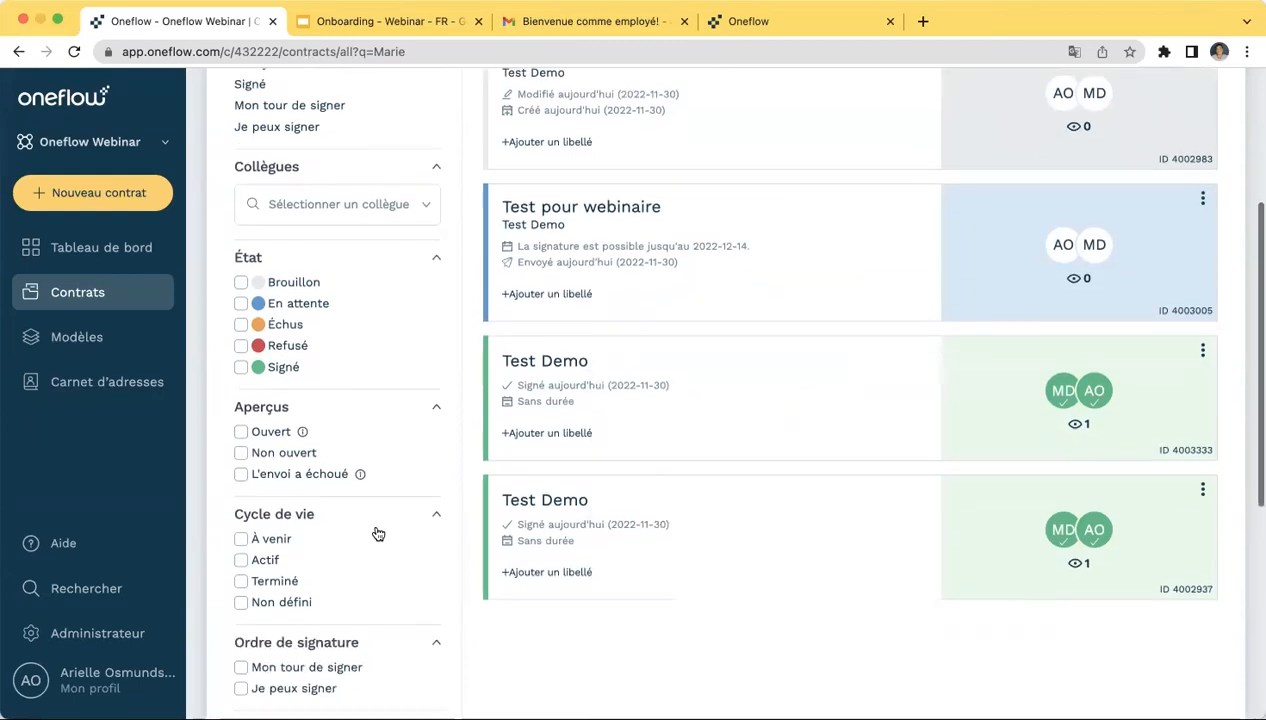
scroll(377, 533, "up", 6)
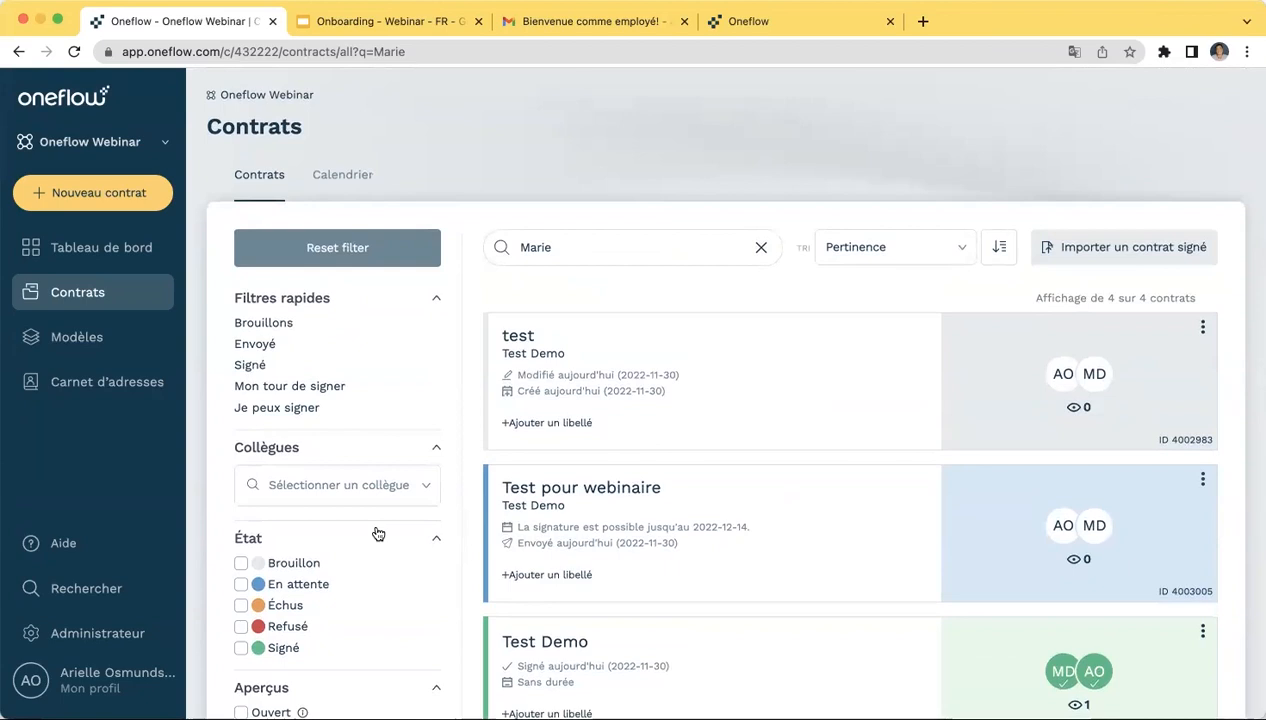
left_click(757, 247)
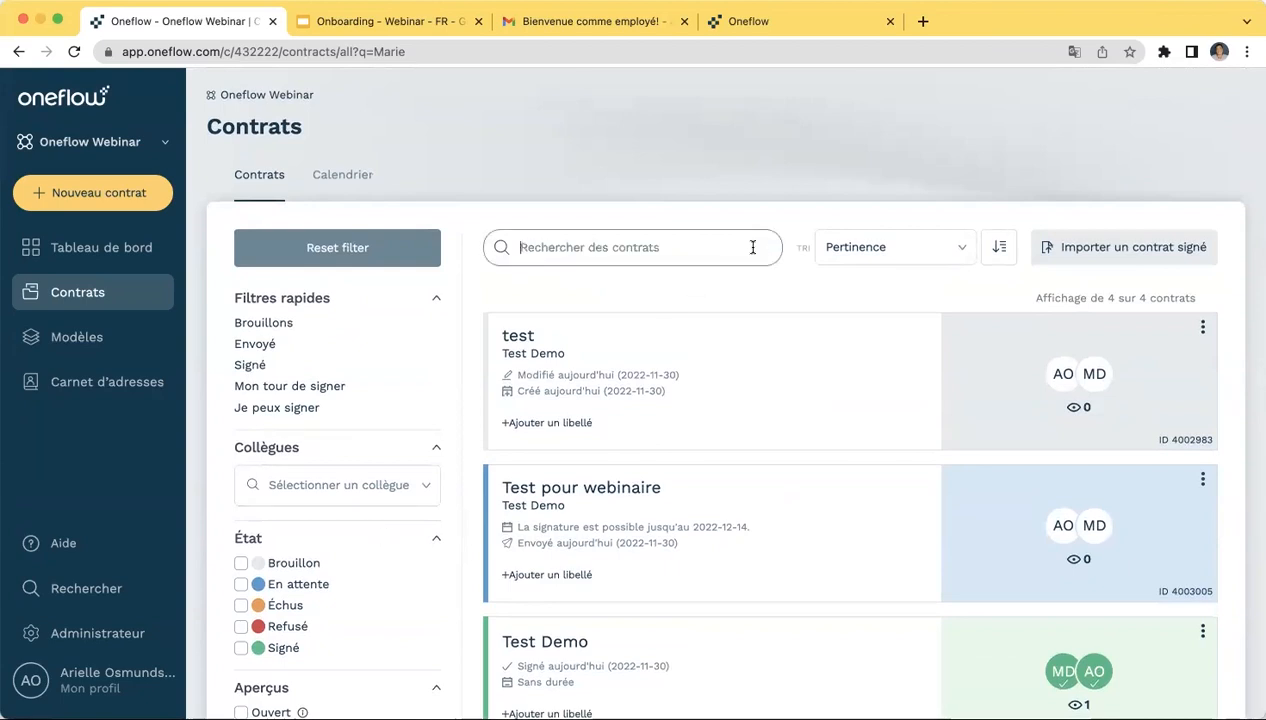
- On the Calendrier tab, start a new internal reminder attached to the Test pour webinaire contract
left_click(345, 188)
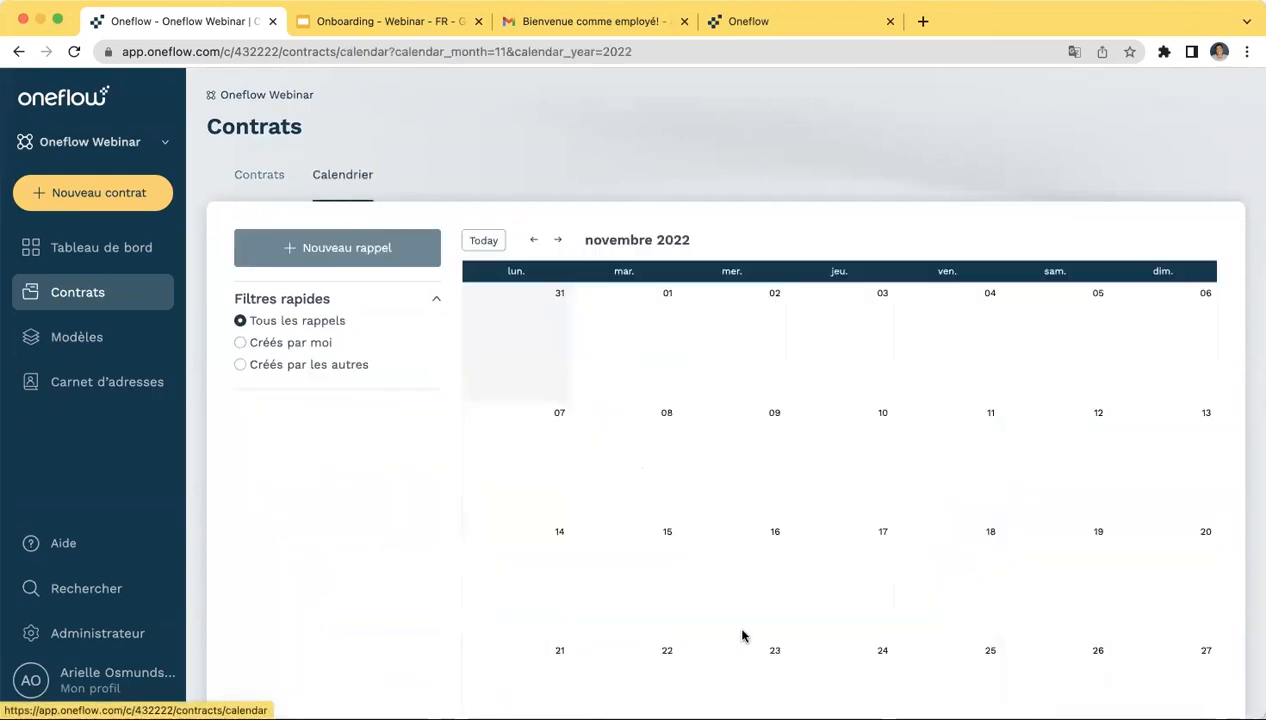
scroll(808, 612, "down", 3)
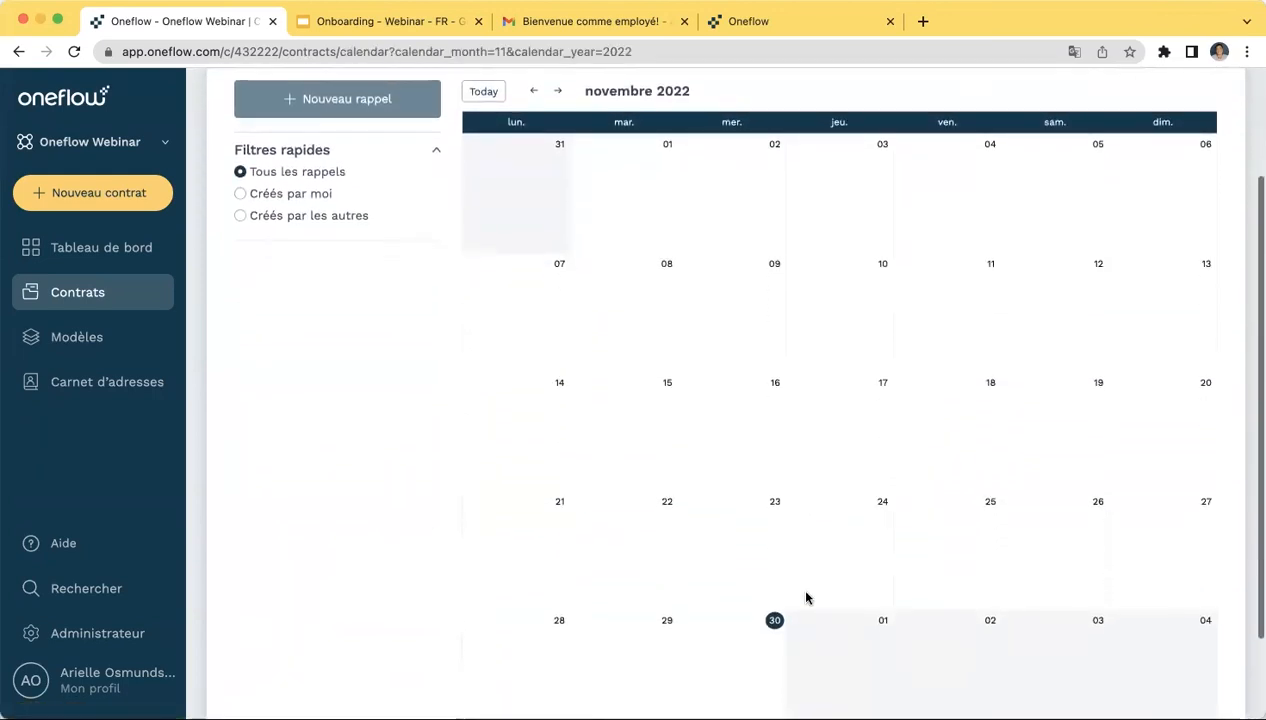
scroll(806, 598, "up", 3)
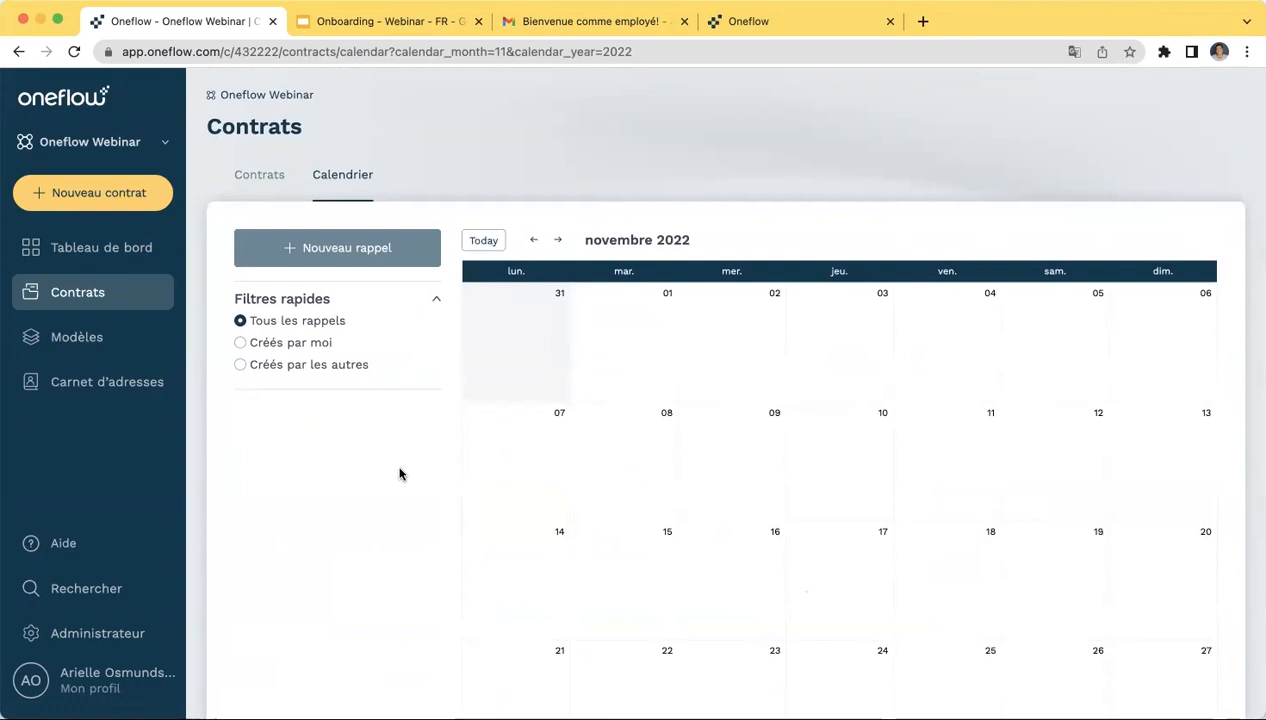
left_click(344, 256)
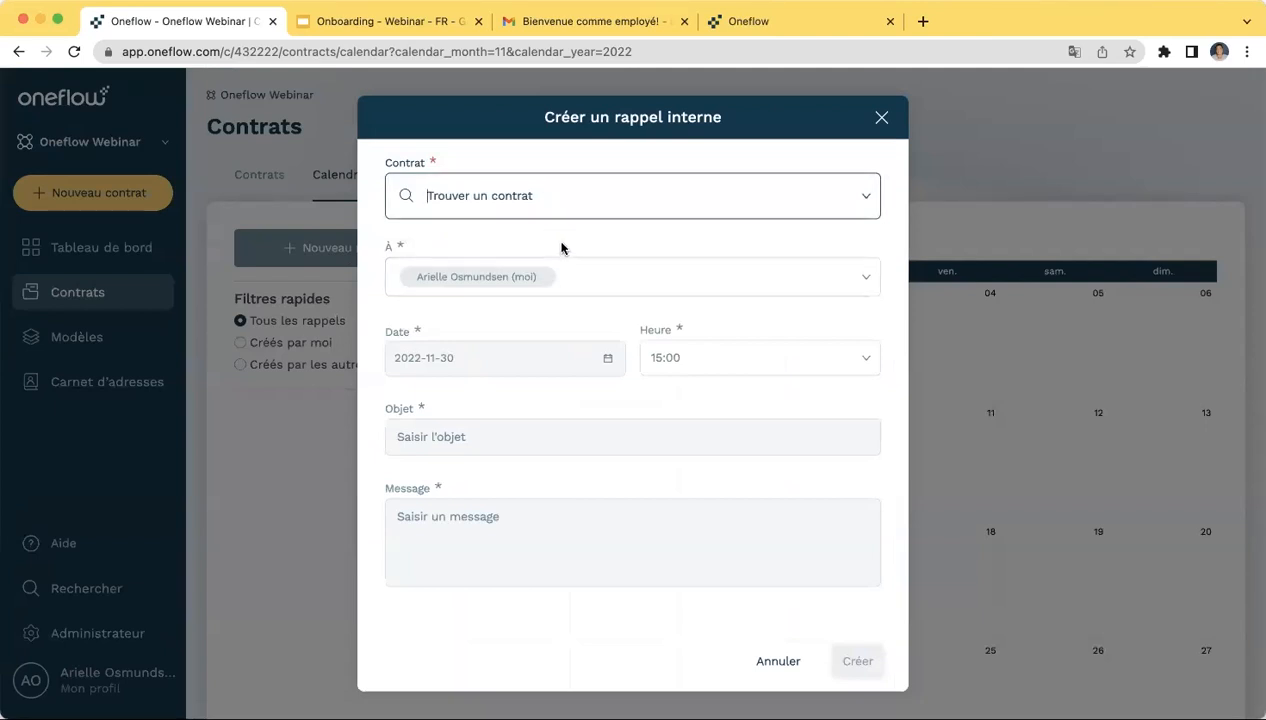
type("Marie")
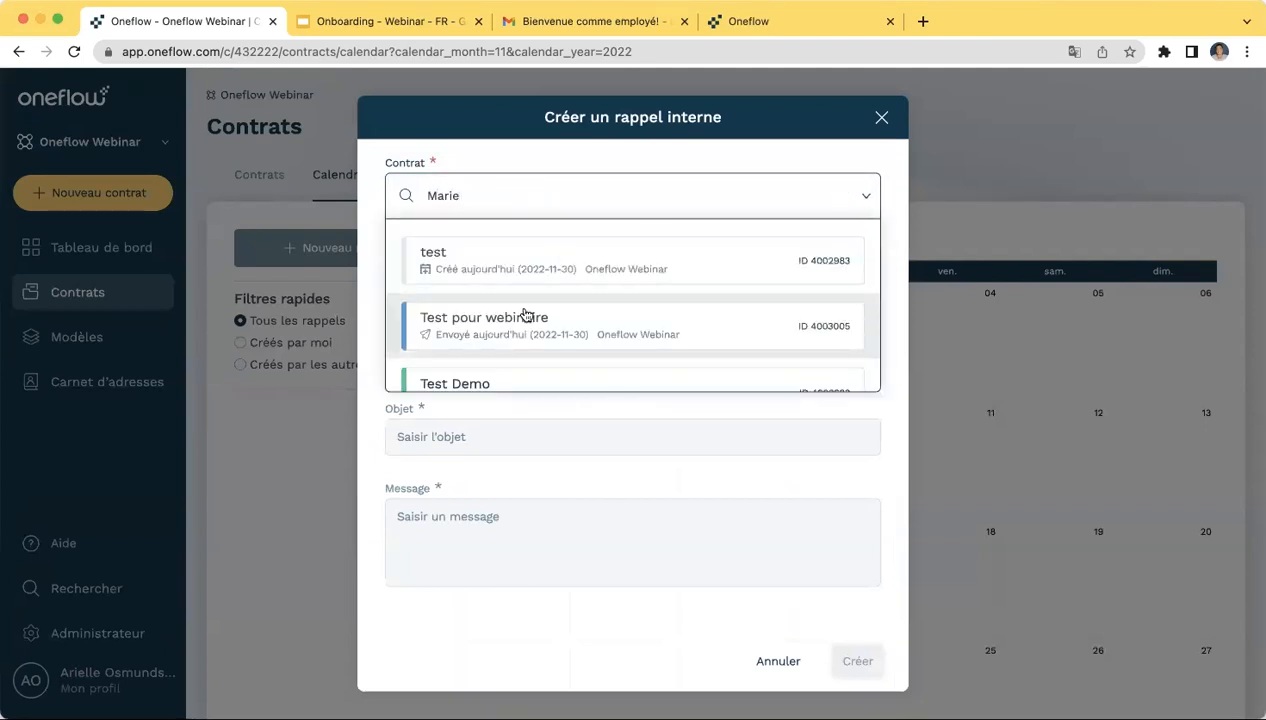
left_click(520, 335)
left_click(624, 277)
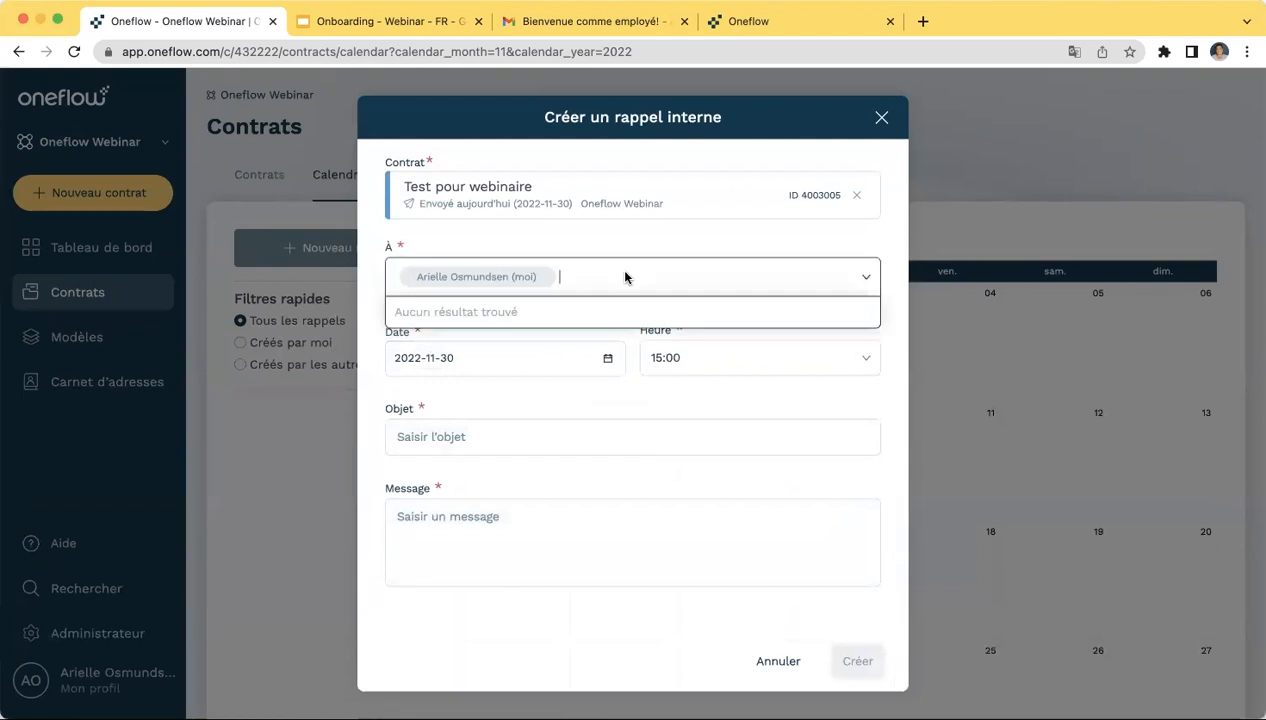
left_click(856, 281)
left_click(856, 279)
left_click(851, 274)
left_click(611, 445)
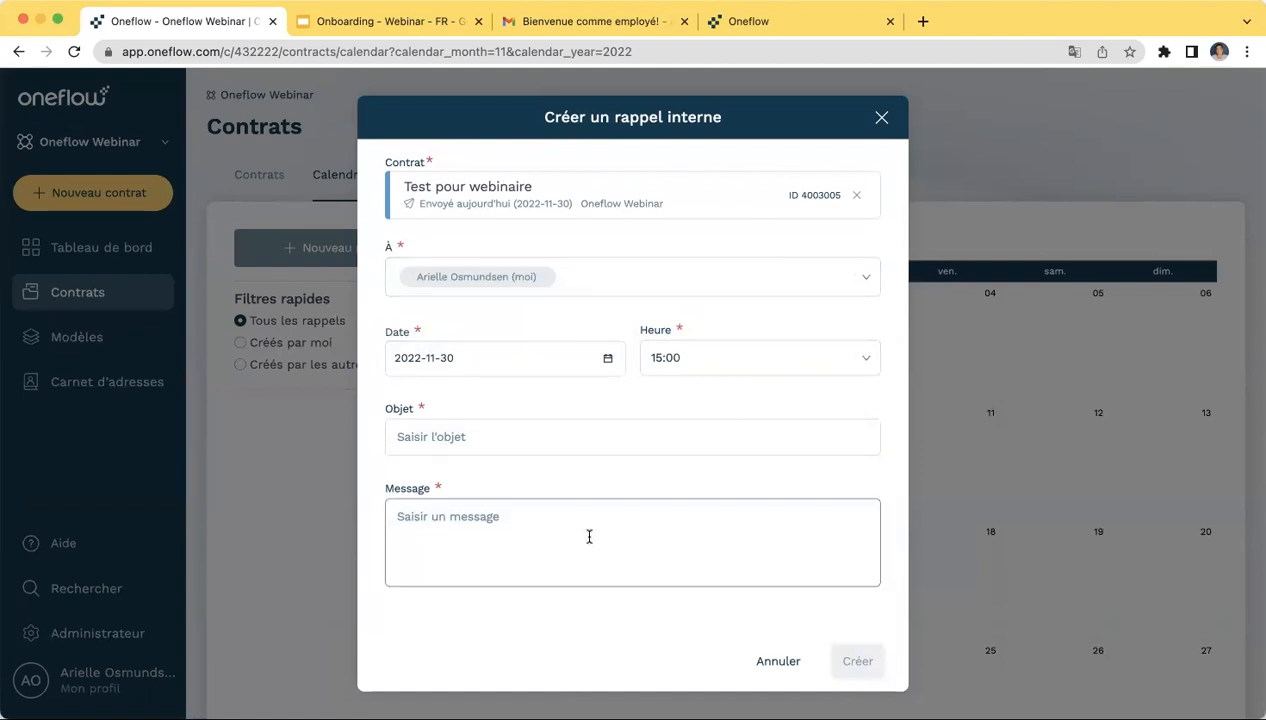
- Give the reminder subject 'renegocier le contrat' and a message that the trial period ended, then create it
left_click(546, 440)
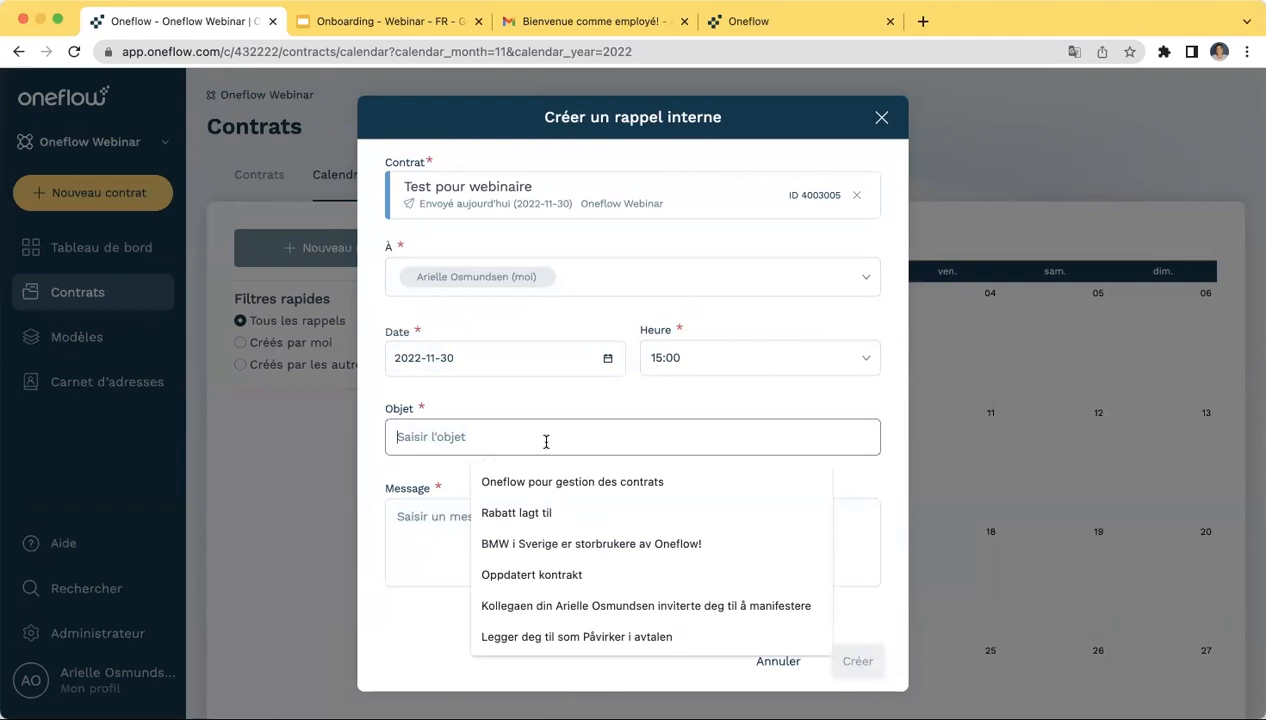
left_click(419, 476)
left_click(458, 438)
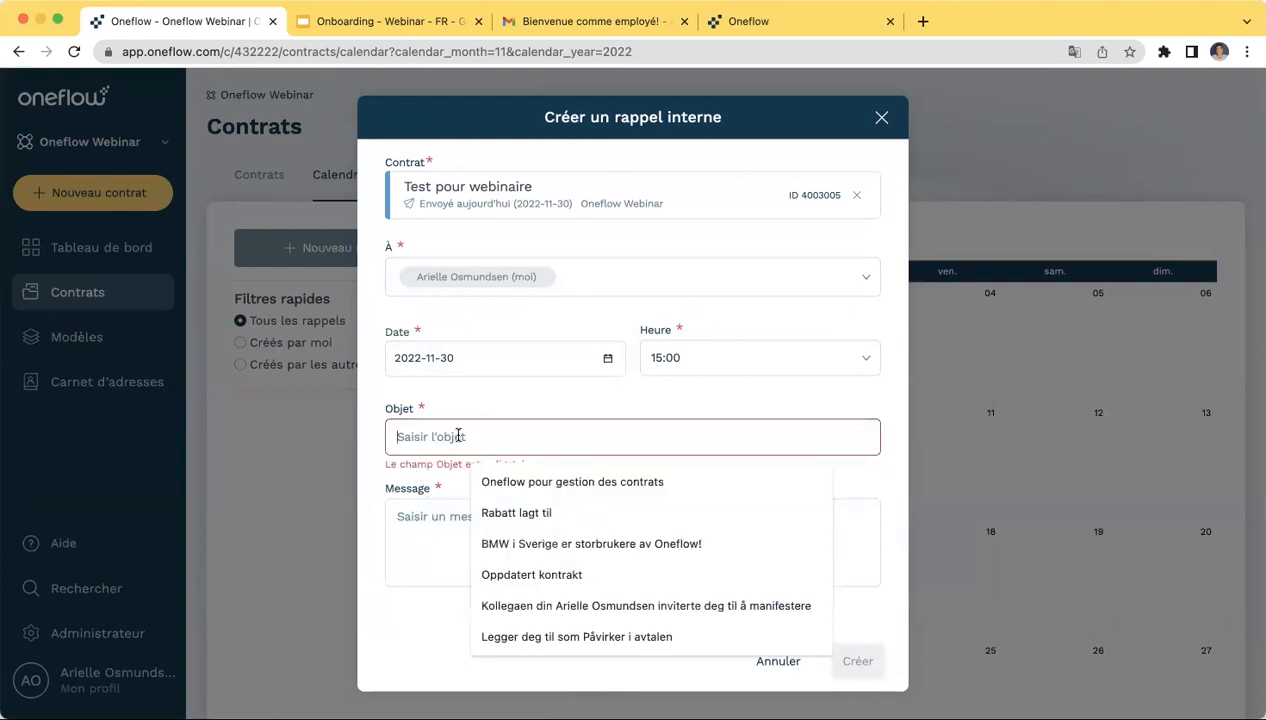
type("reneg")
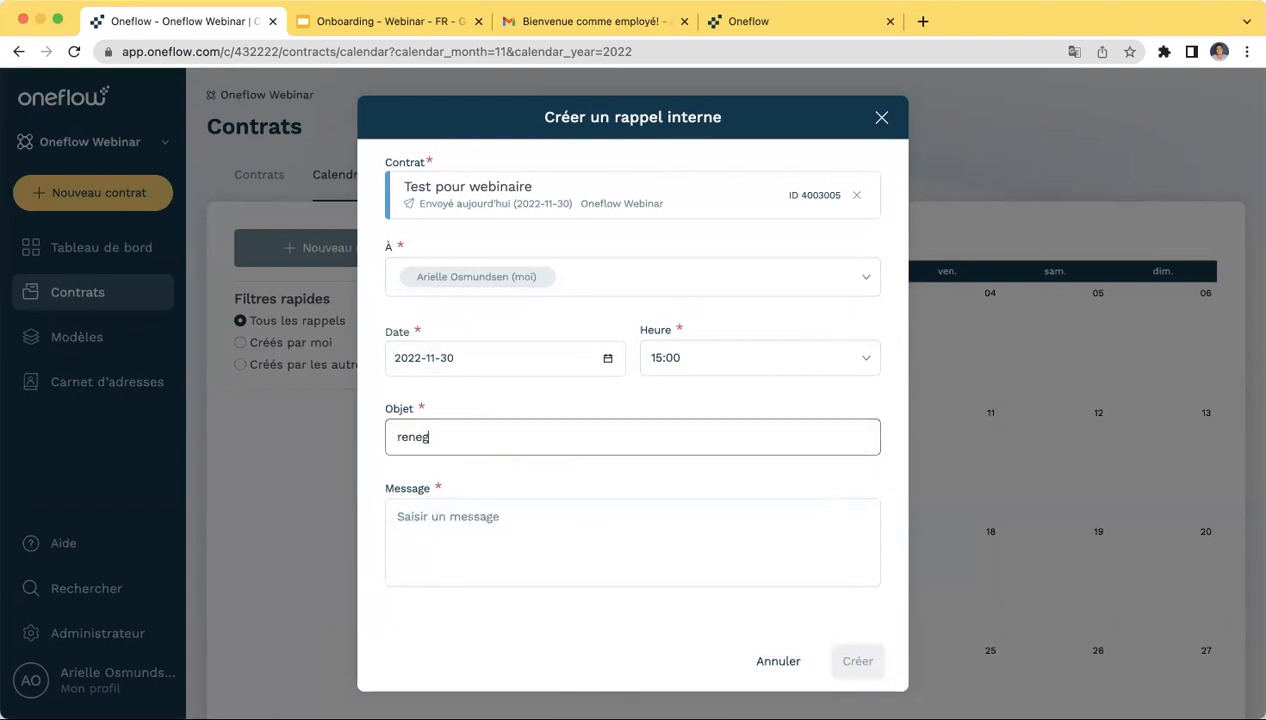
type("ocier le contrat")
left_click(455, 512)
type("L")
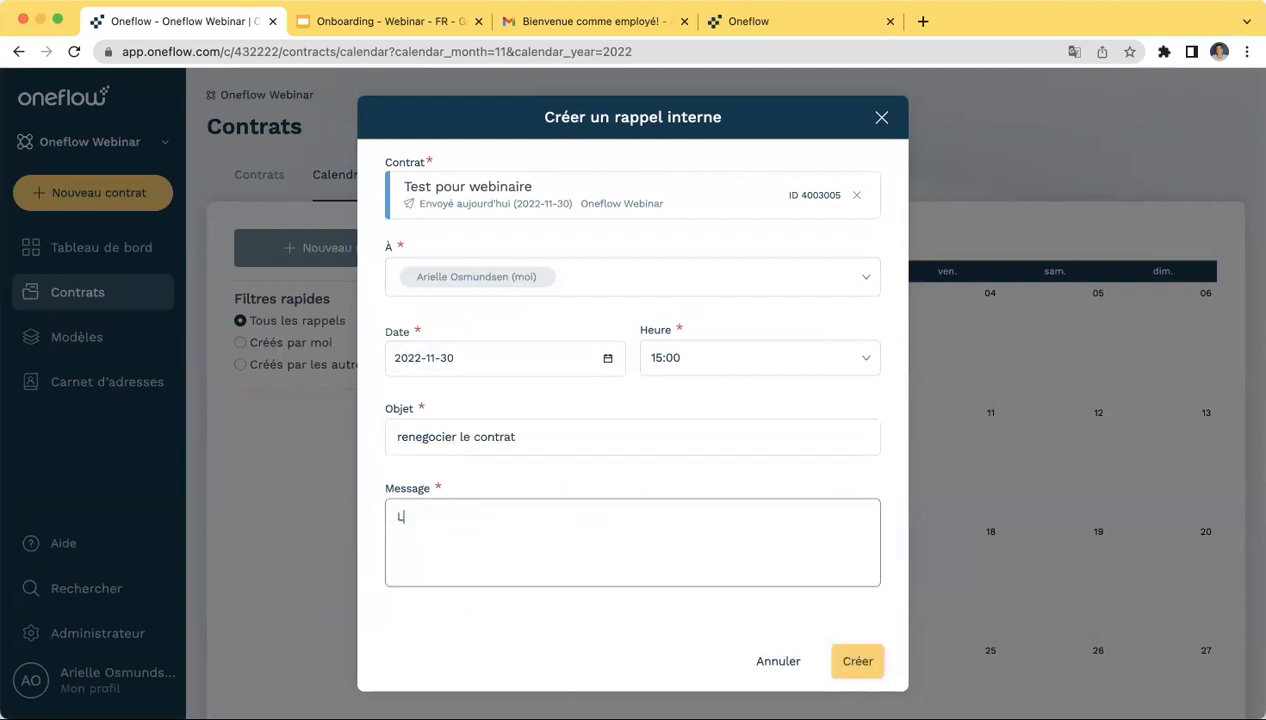
type("a periode d'essai ")
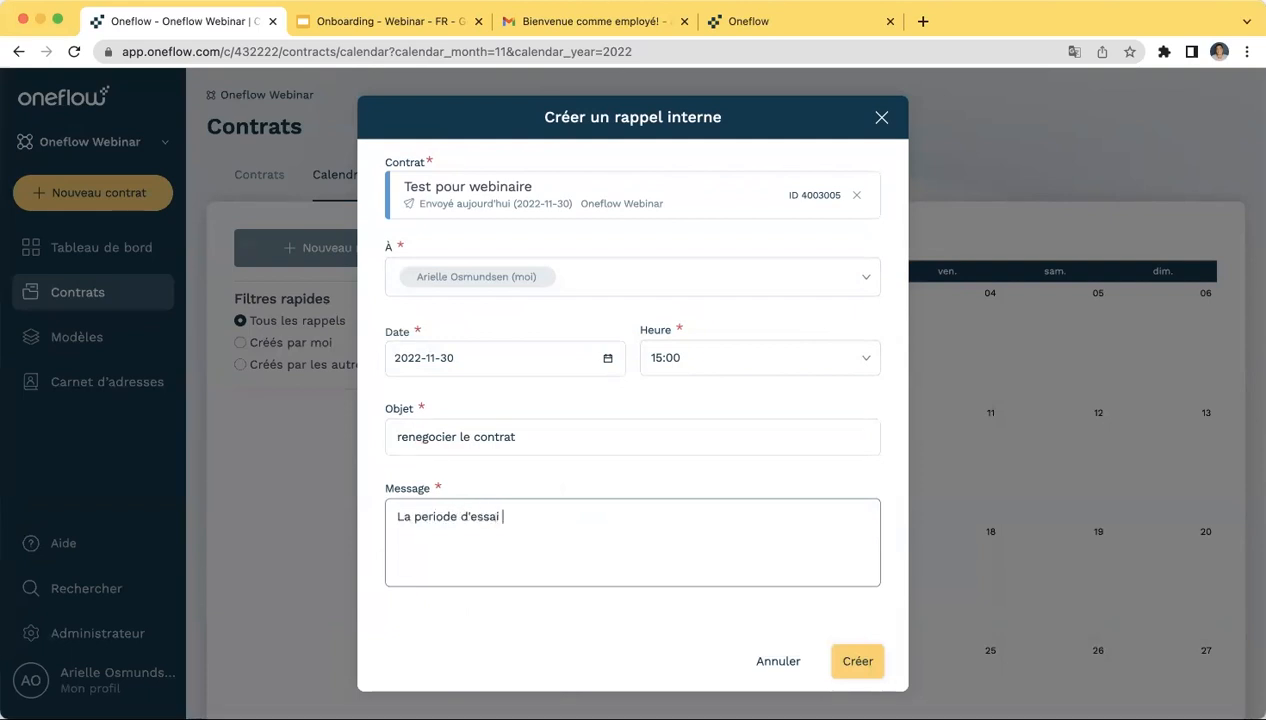
type("est termine")
type("1")
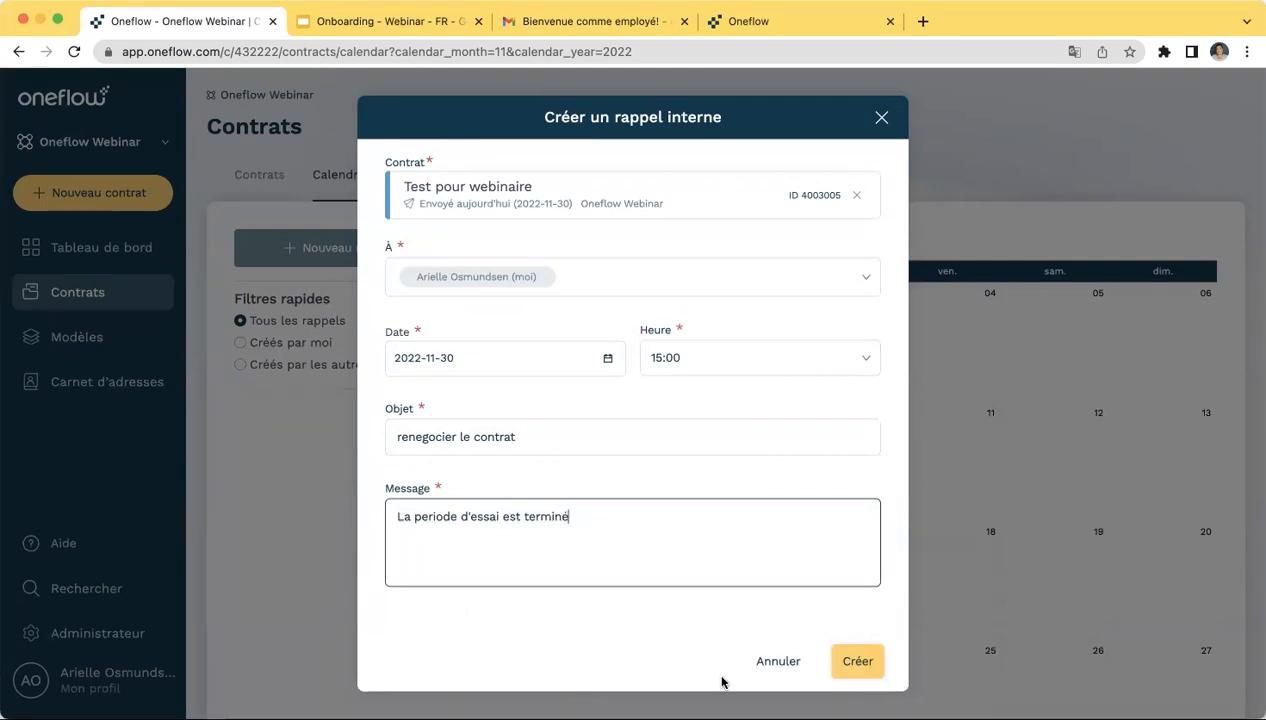
type("e")
left_click(858, 662)
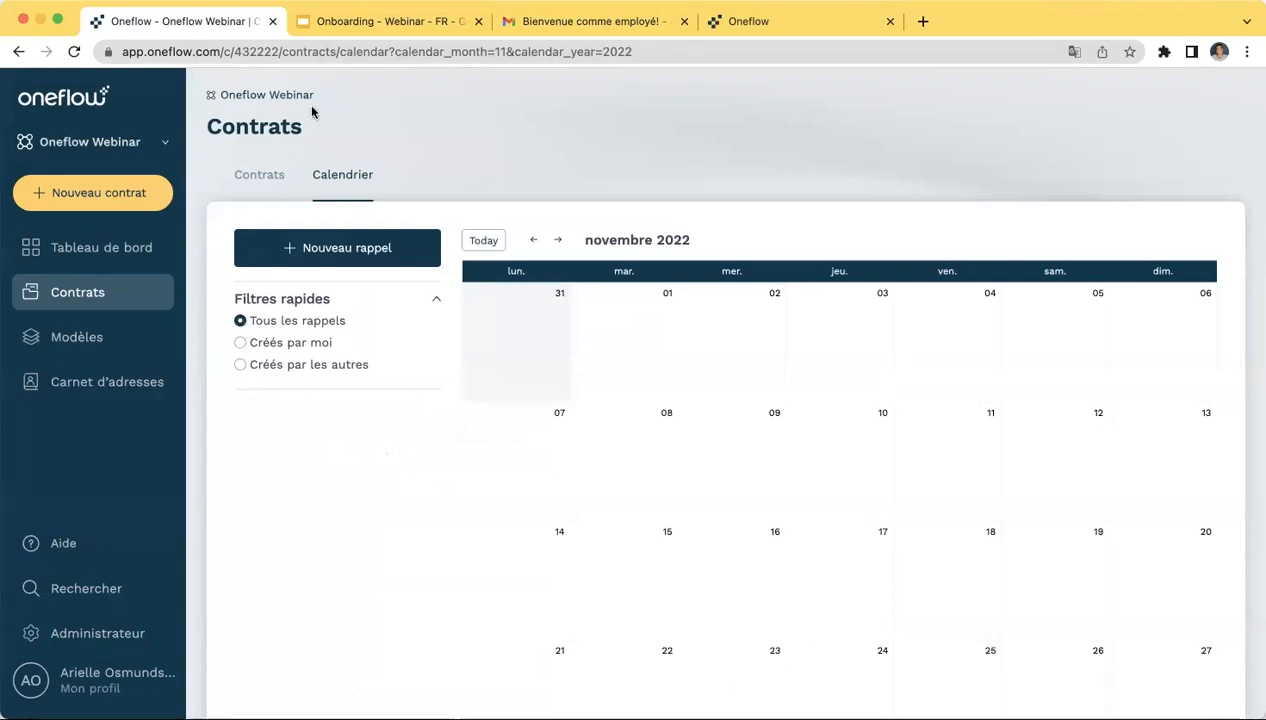
left_click(424, 26)
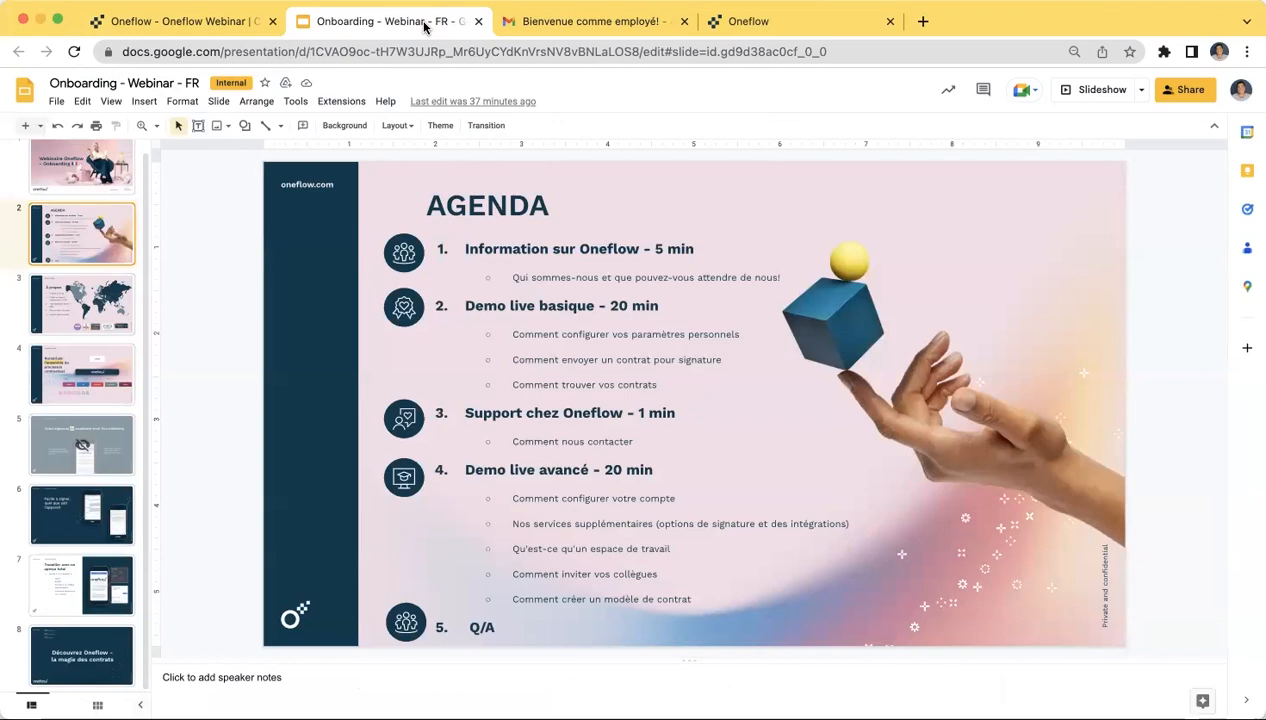
left_click(207, 34)
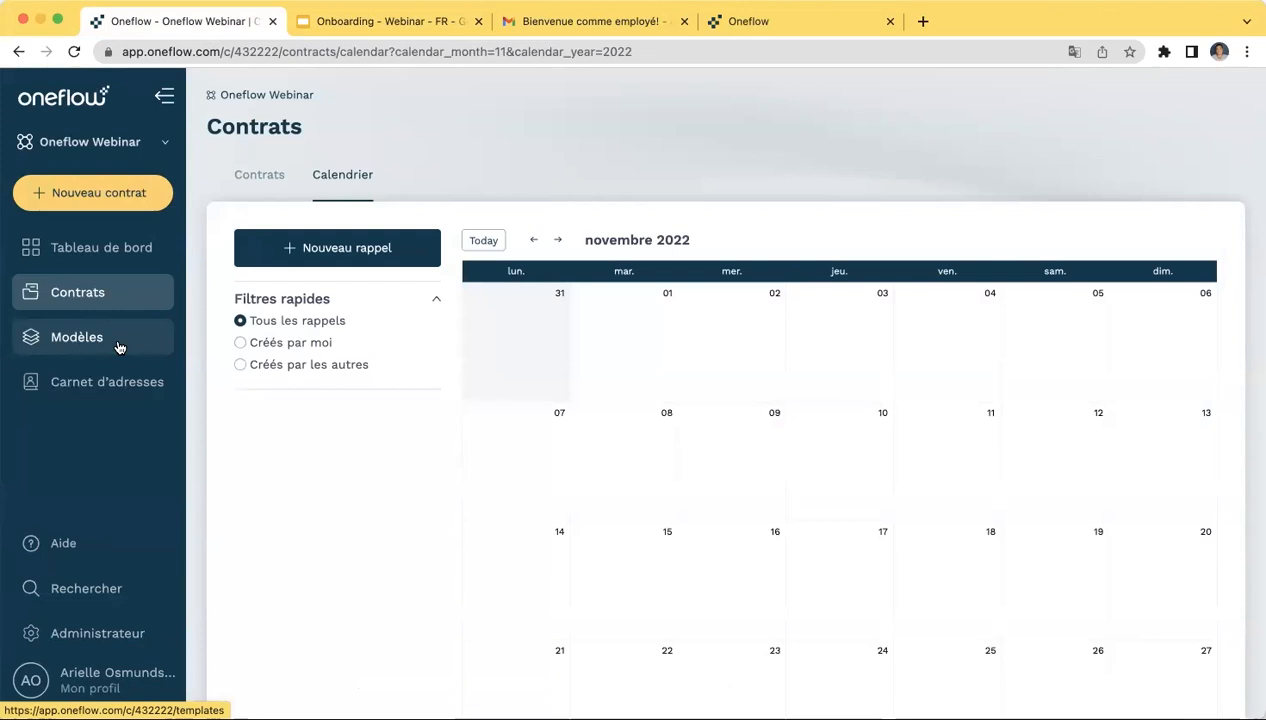
- Open Administrateur's Utilisateurs page and scroll through the account's 2 listed users
left_click(97, 636)
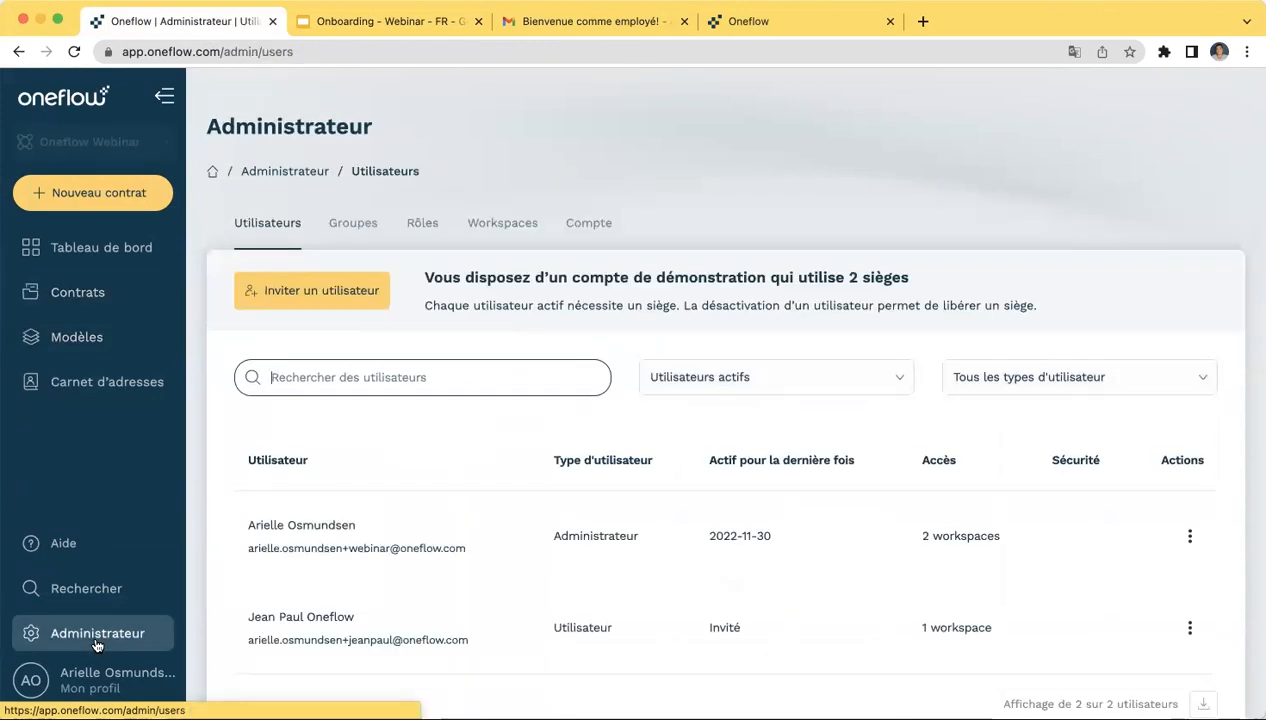
scroll(418, 667, "down", 1)
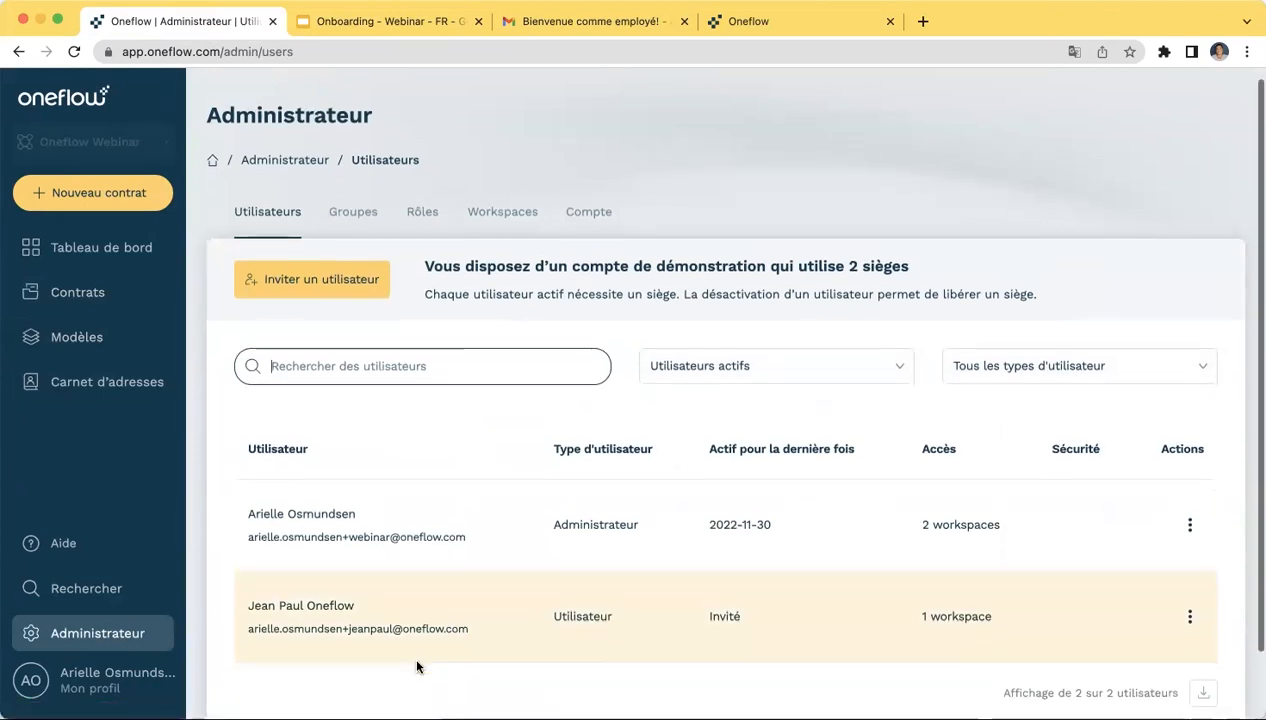
scroll(418, 667, "up", 1)
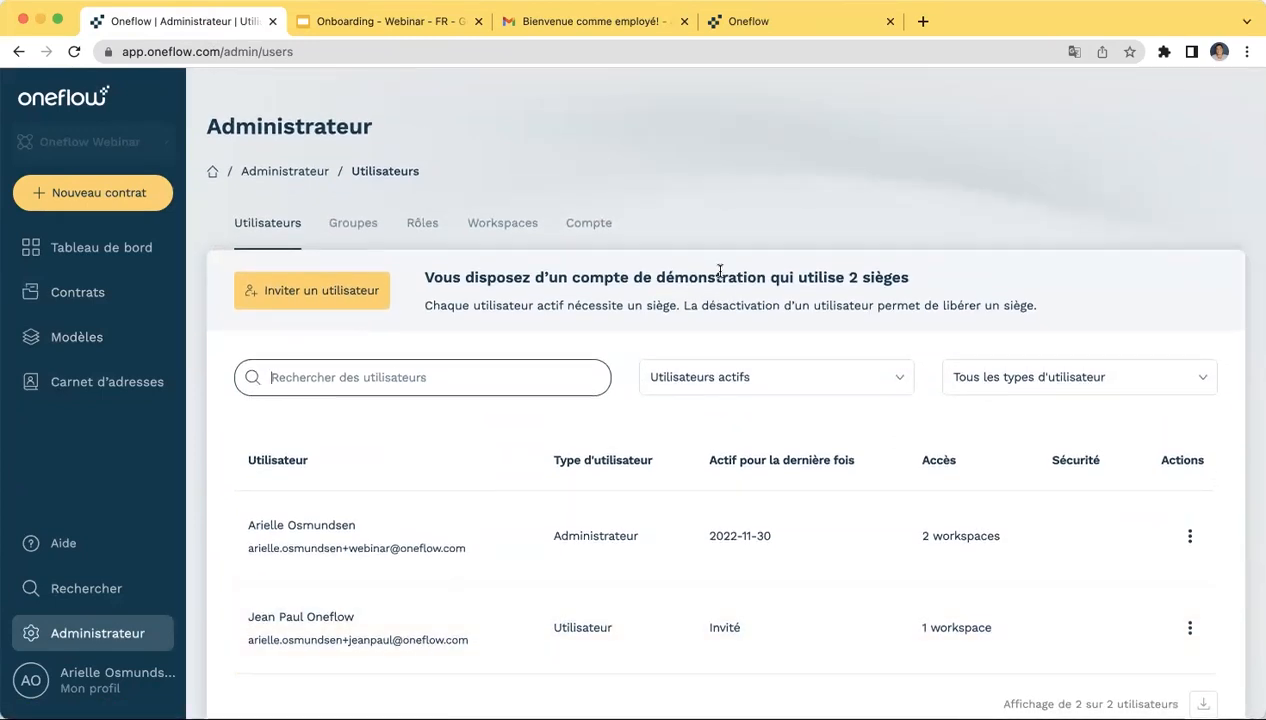
scroll(720, 217, "down", 1)
scroll(720, 217, "up", 1)
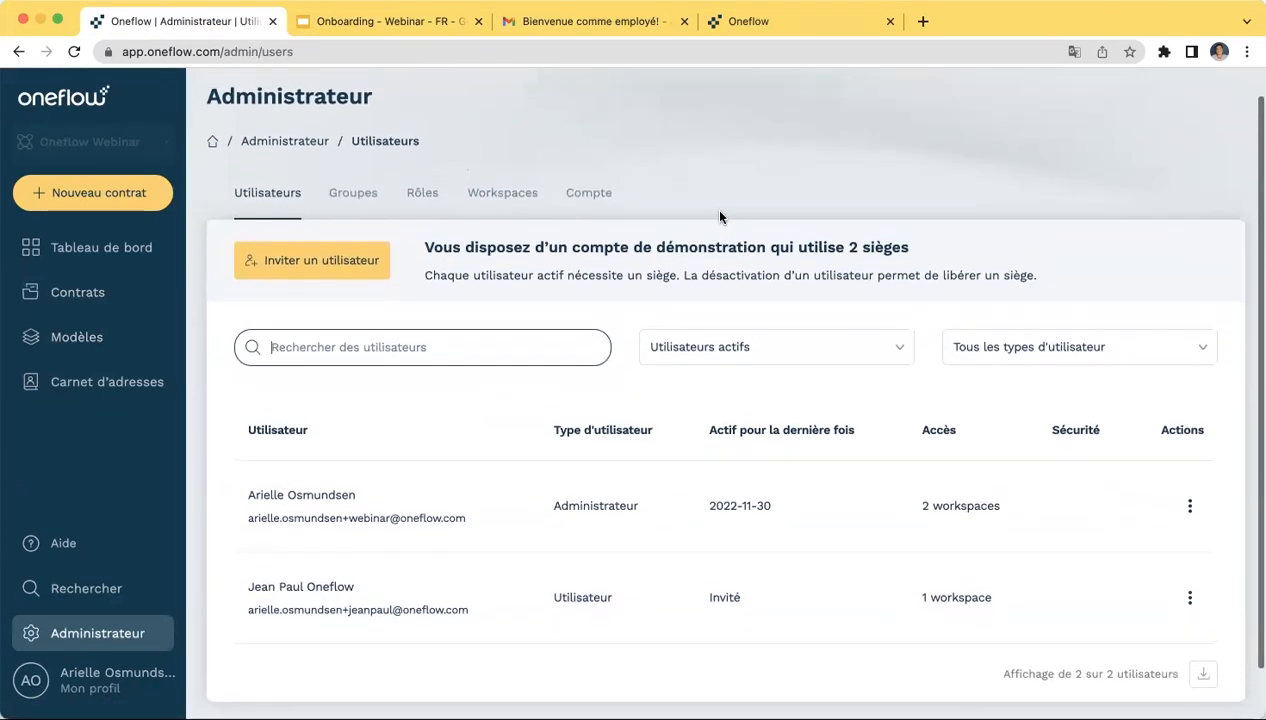
scroll(720, 217, "down", 1)
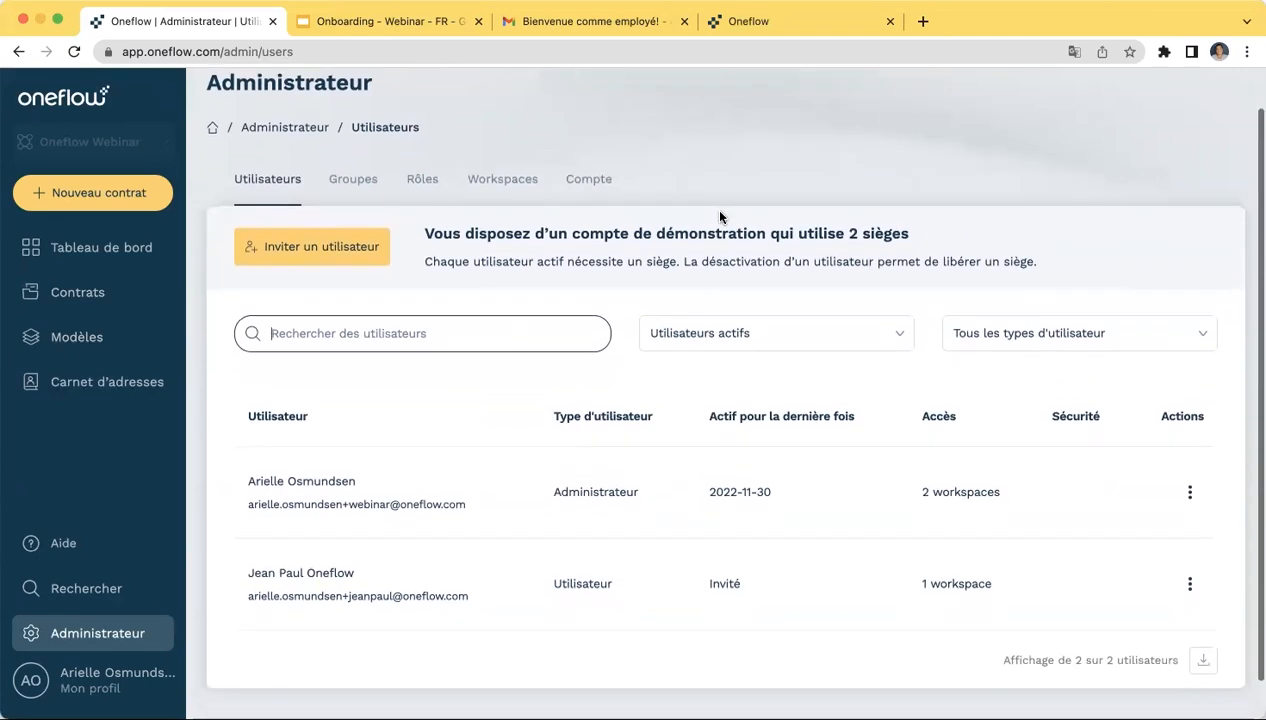
scroll(720, 217, "up", 2)
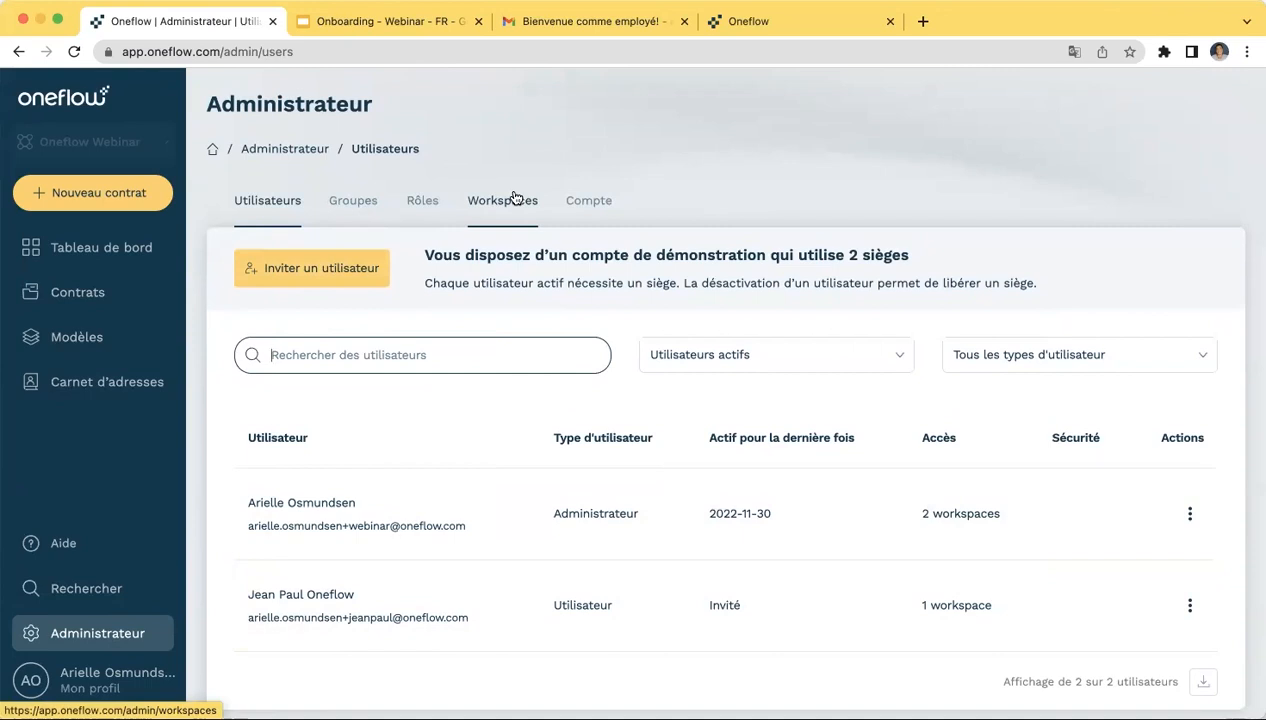
- Show the Rôles table, from Manager with 21/21 permissions down to Participant access with 1/21
left_click(420, 199)
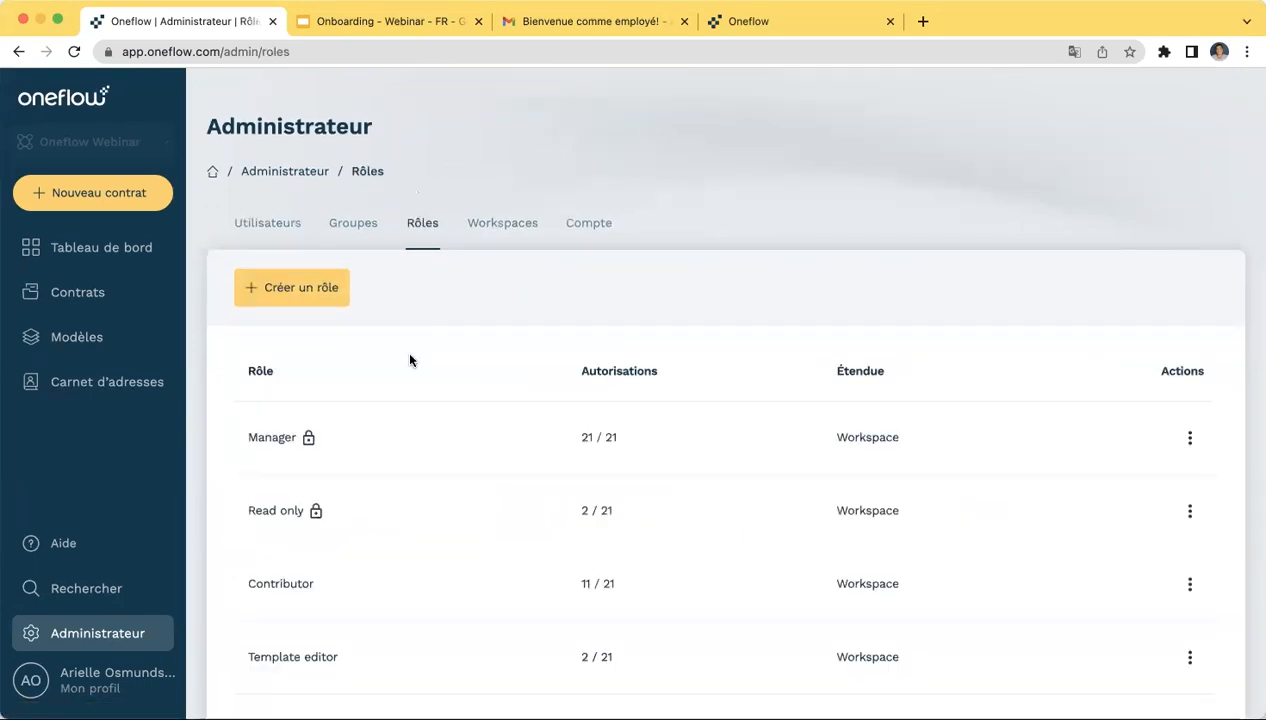
scroll(409, 360, "down", 1)
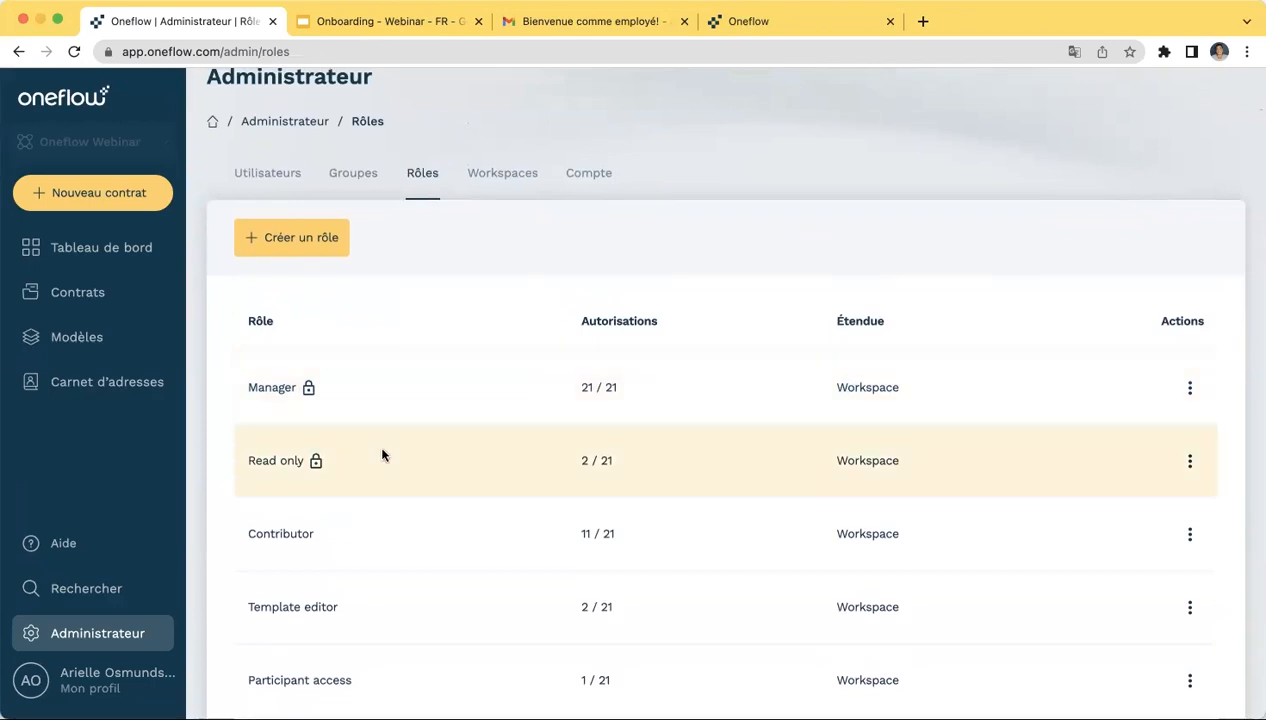
scroll(387, 472, "down", 2)
scroll(387, 472, "up", 2)
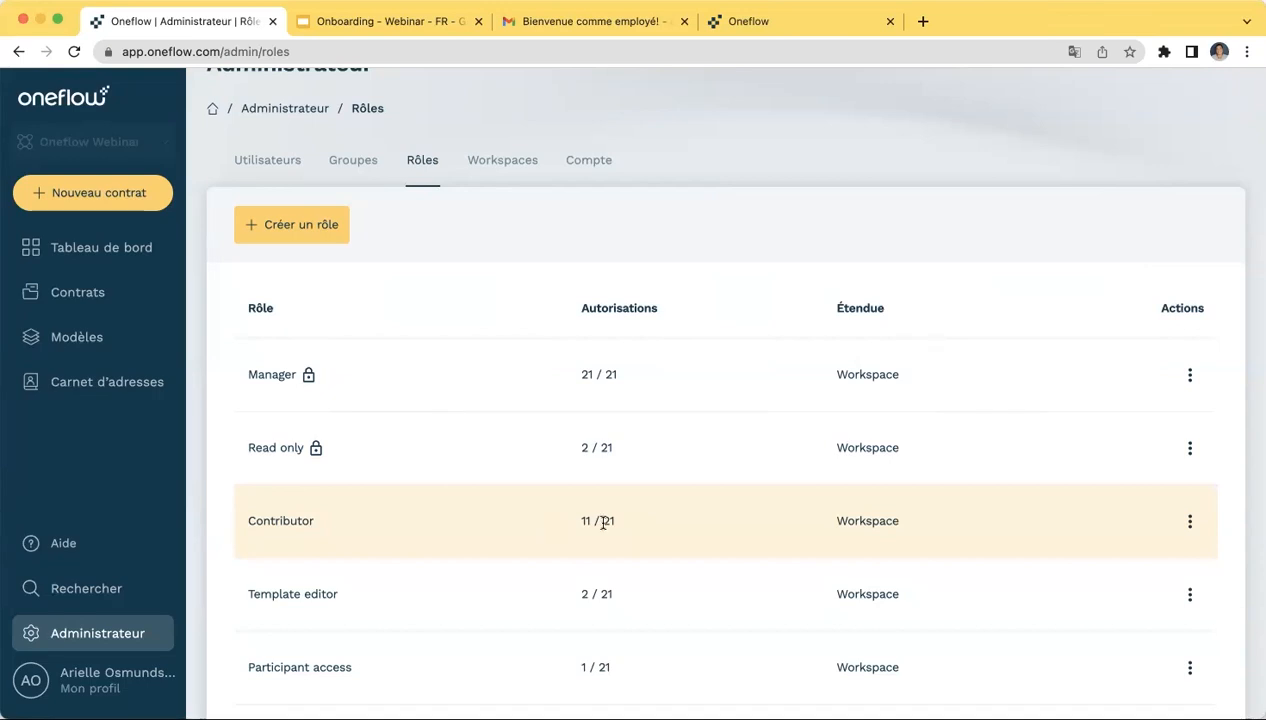
- Open the Contributor role and scroll through its Autorisations permission toggles
left_click(290, 526)
left_click(614, 147)
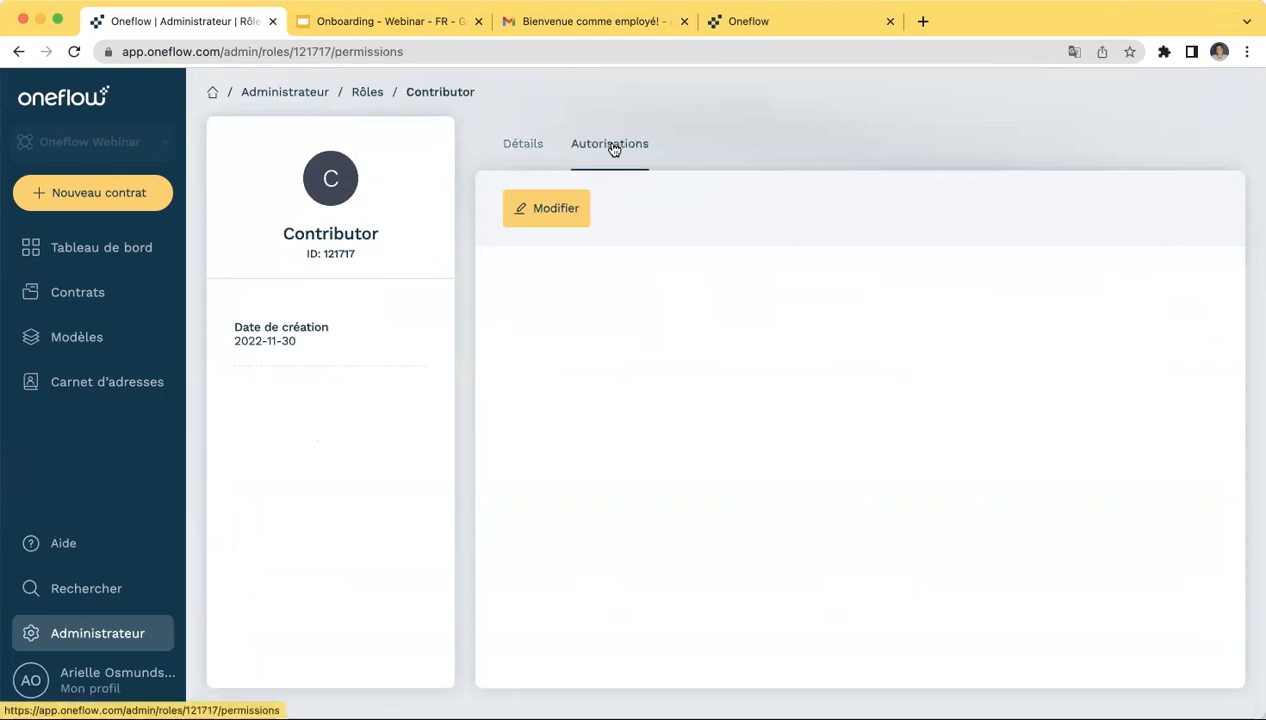
scroll(735, 420, "down", 5)
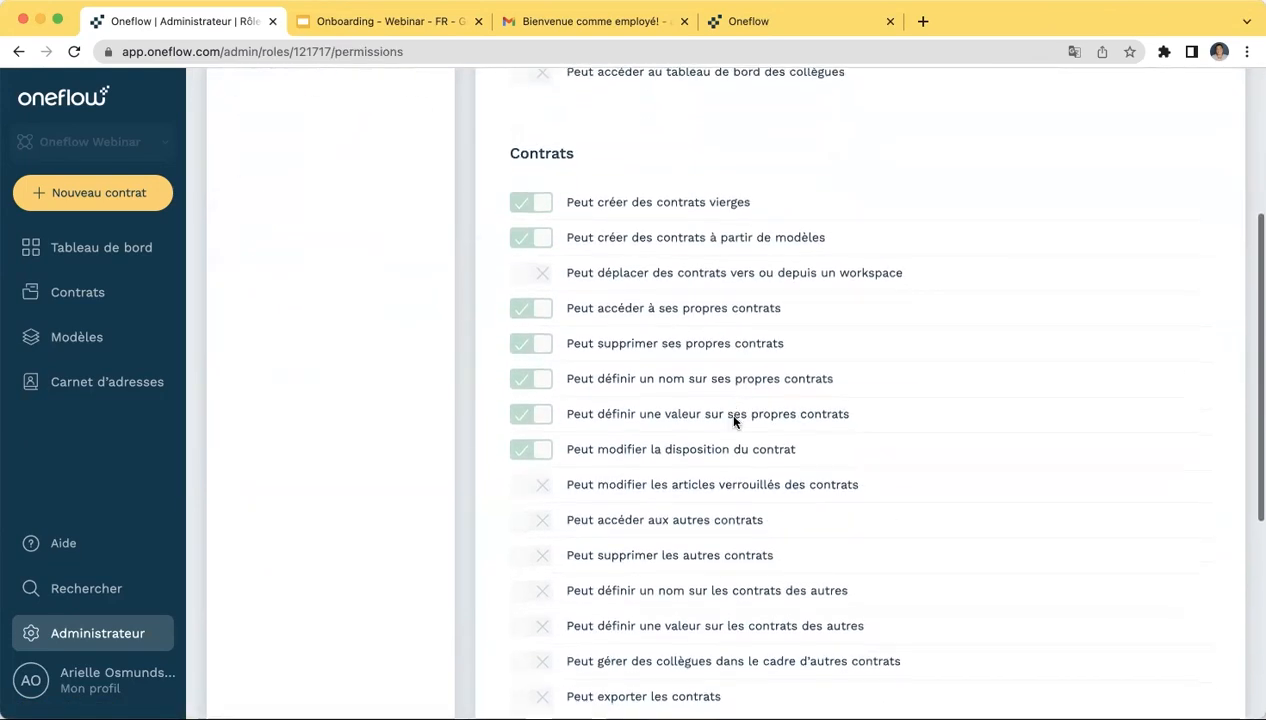
scroll(733, 421, "down", 4)
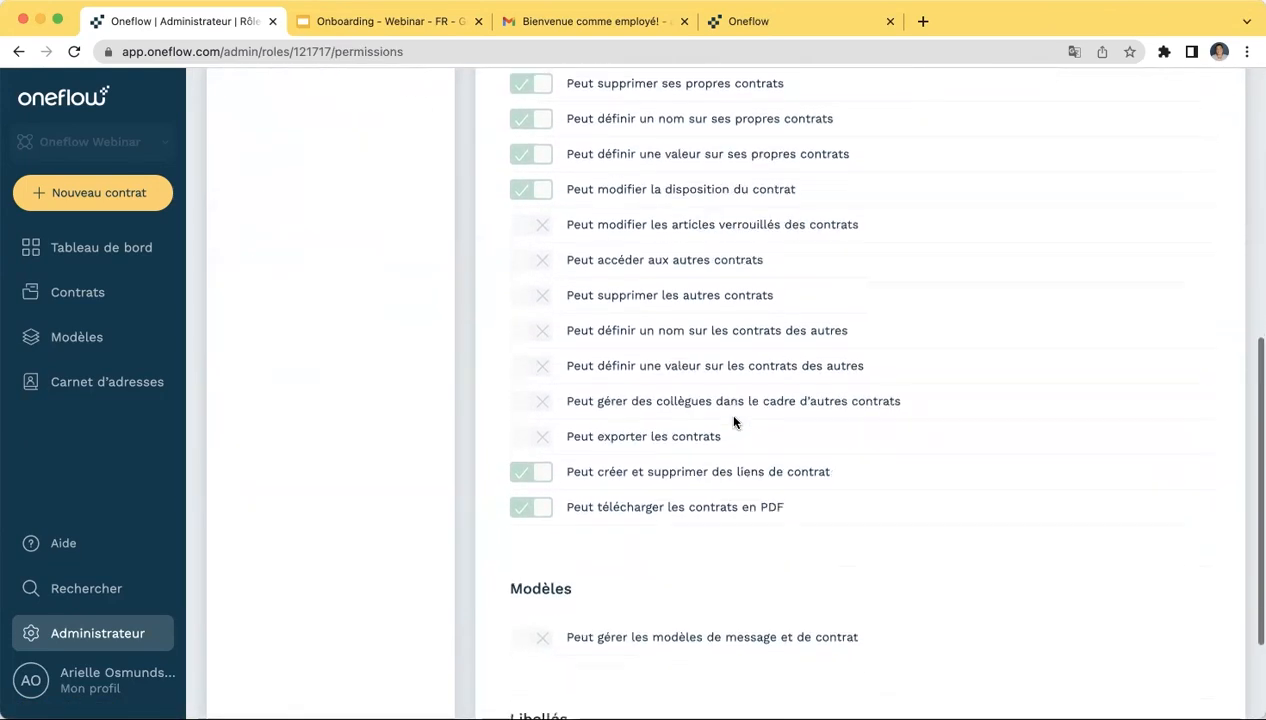
scroll(733, 421, "down", 2)
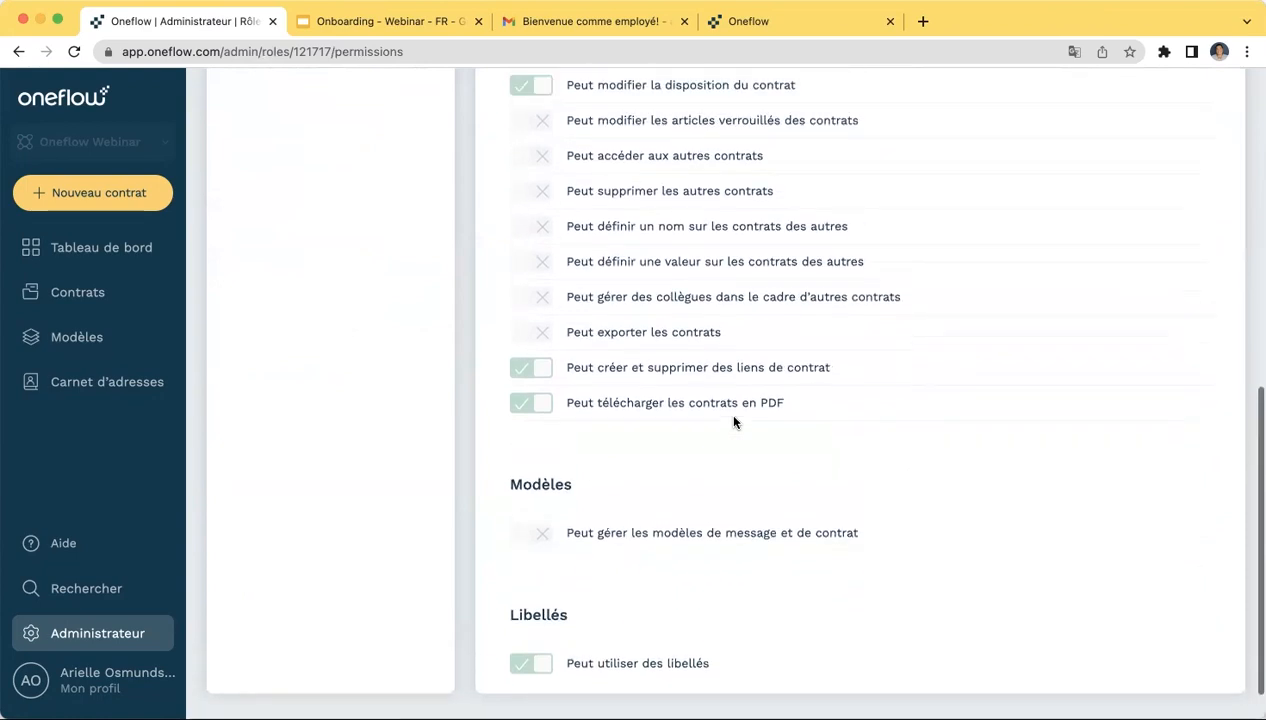
scroll(733, 421, "up", 6)
scroll(733, 416, "up", 3)
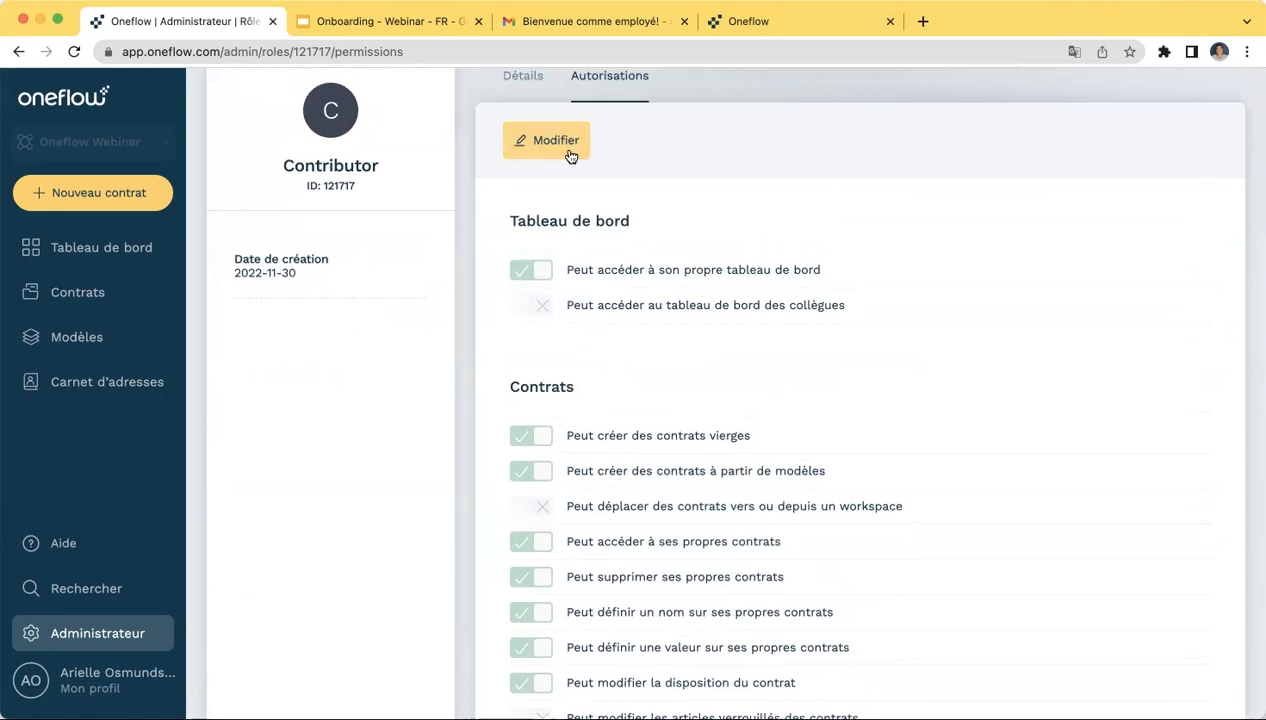
scroll(545, 150, "up", 1)
- View the Contributor role's Détails, created 2022-11-30, then step back toward the roles list
left_click(520, 146)
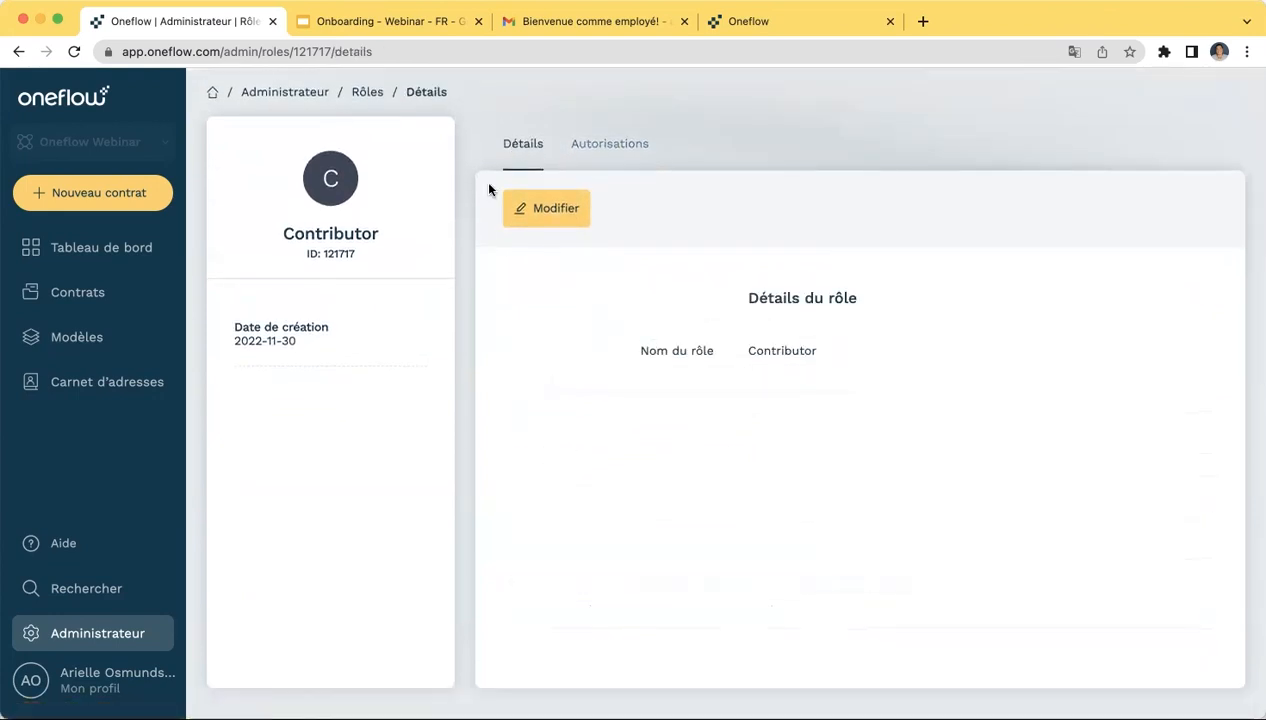
left_click(18, 52)
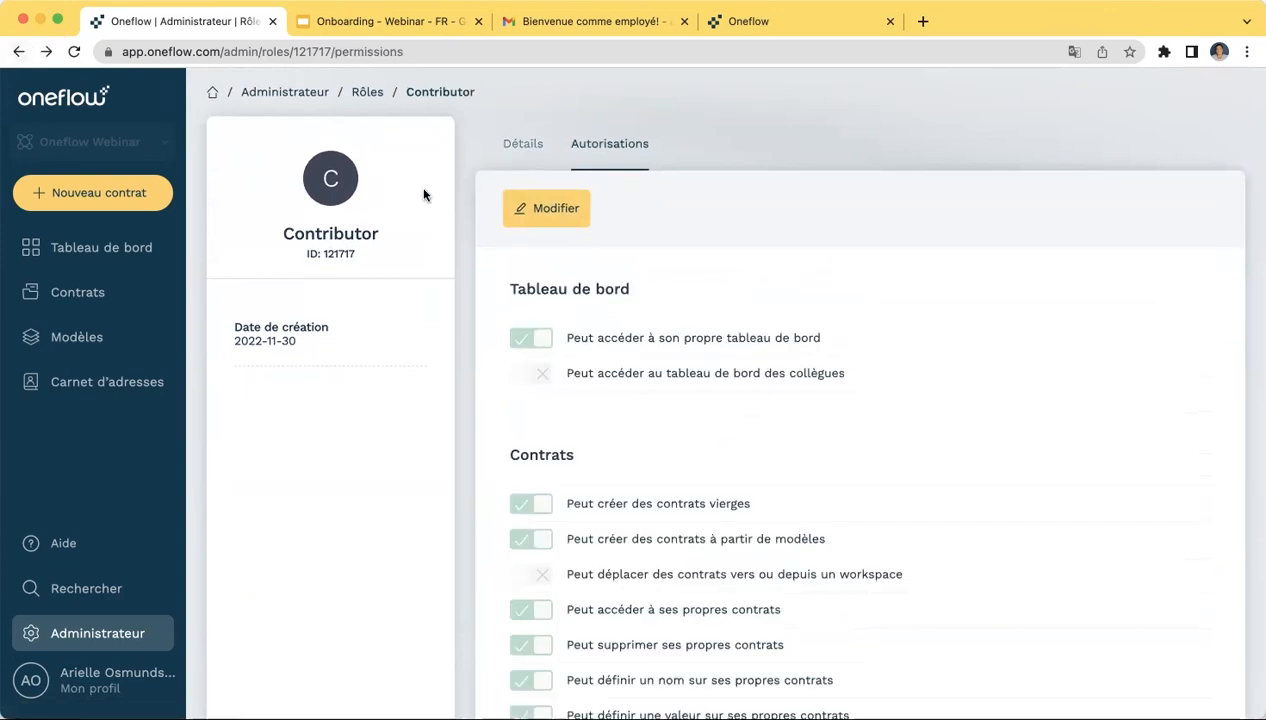
left_click(16, 52)
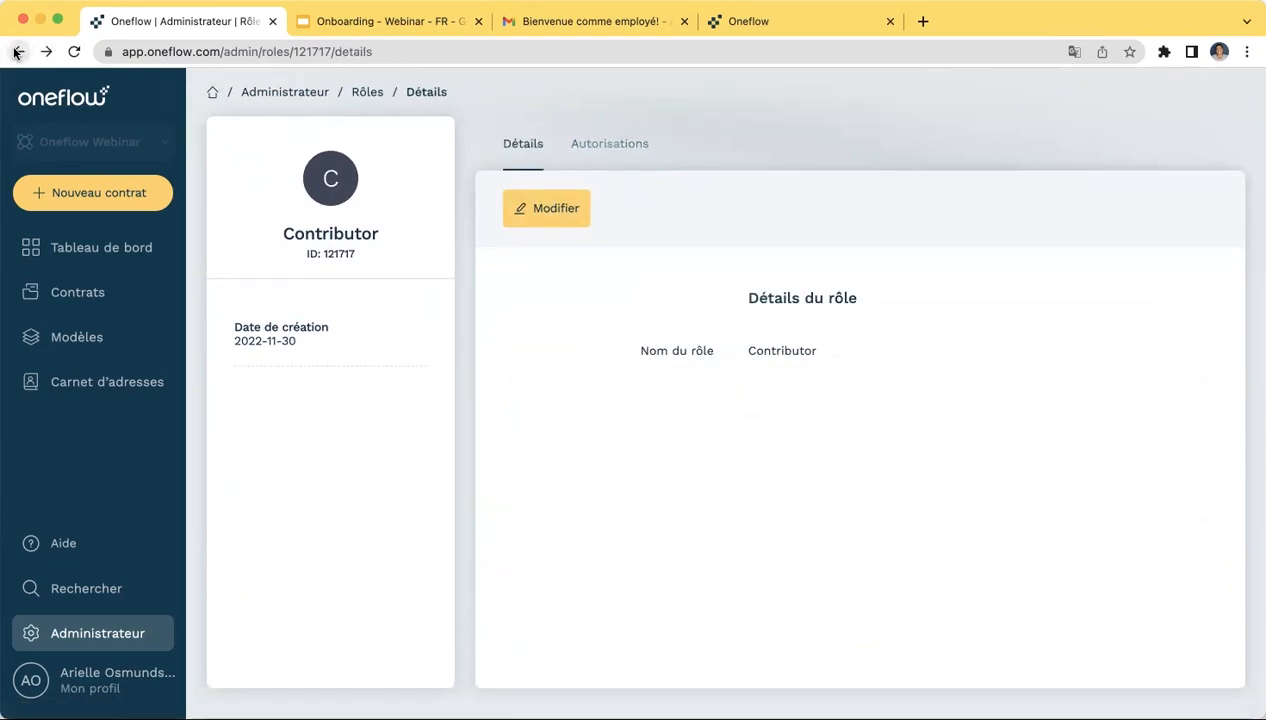
left_click(16, 52)
- Scroll the Rôles list of 5 Workspace-scoped roles and their permission counts
scroll(430, 400, "down", 2)
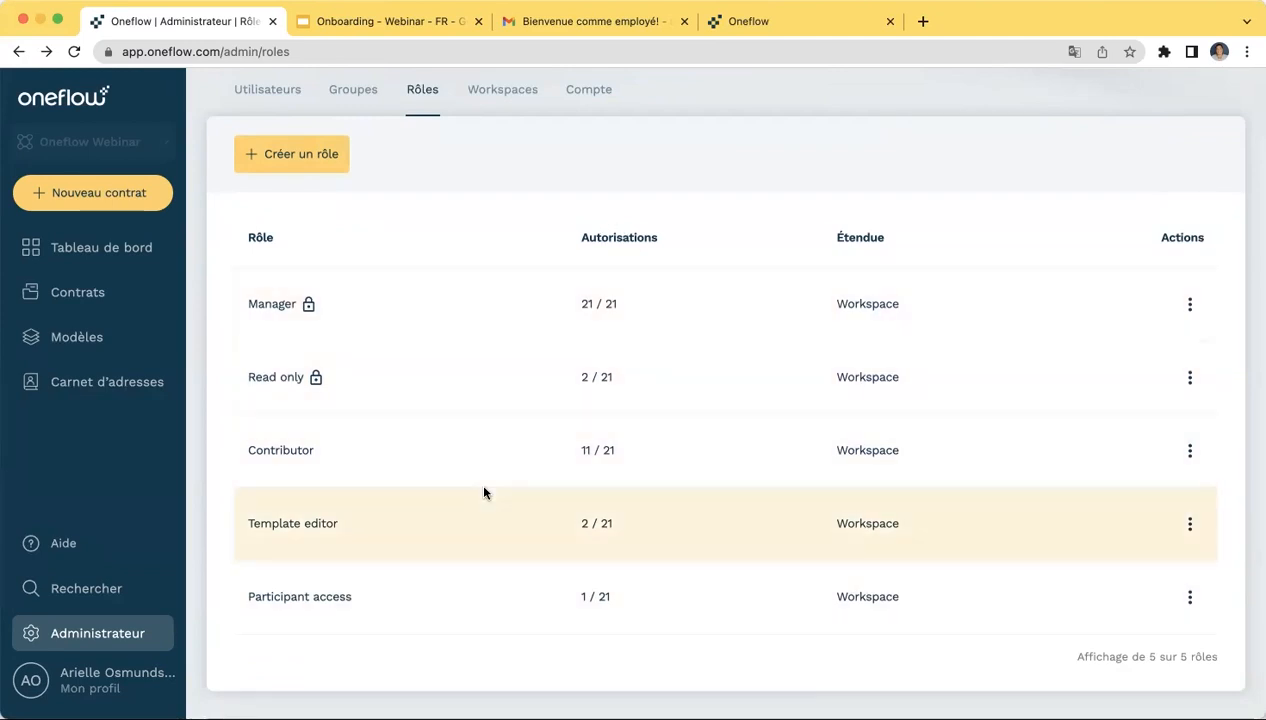
scroll(478, 480, "up", 2)
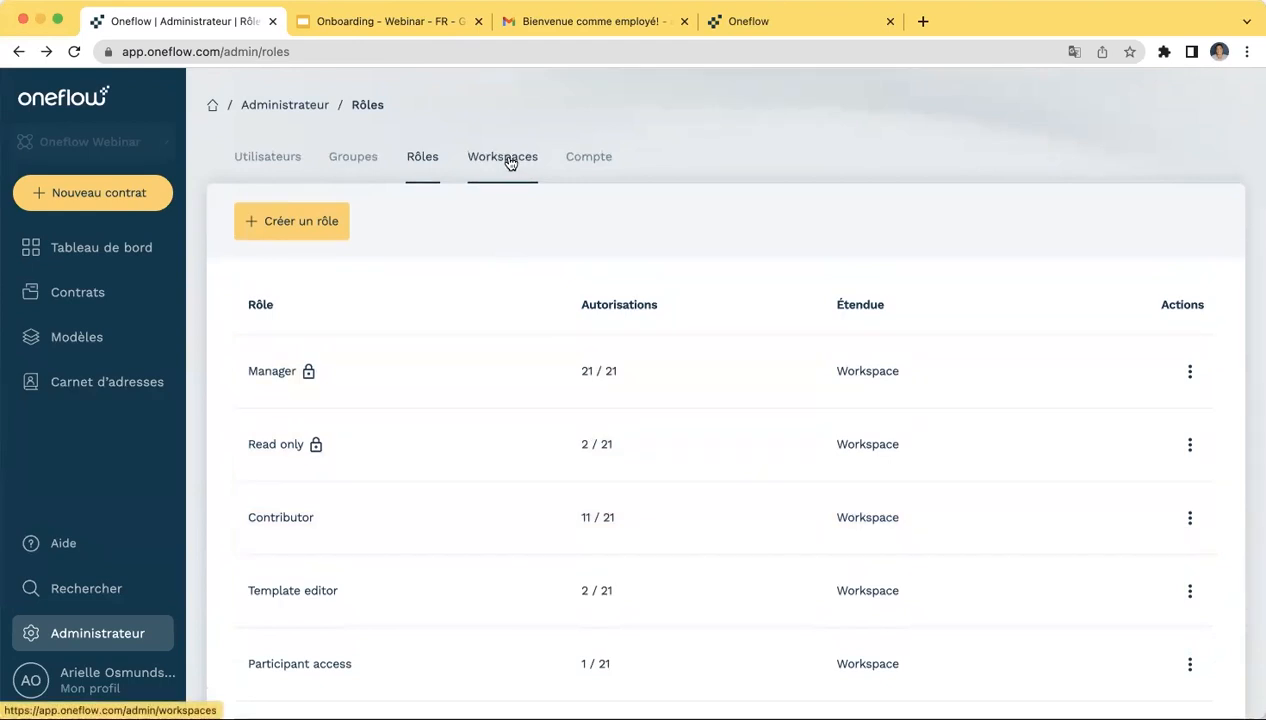
- Show the Workspaces list with Oneflow Webinar (Vente) and RH (Ressources humaines)
left_click(510, 163)
scroll(432, 433, "down", 2)
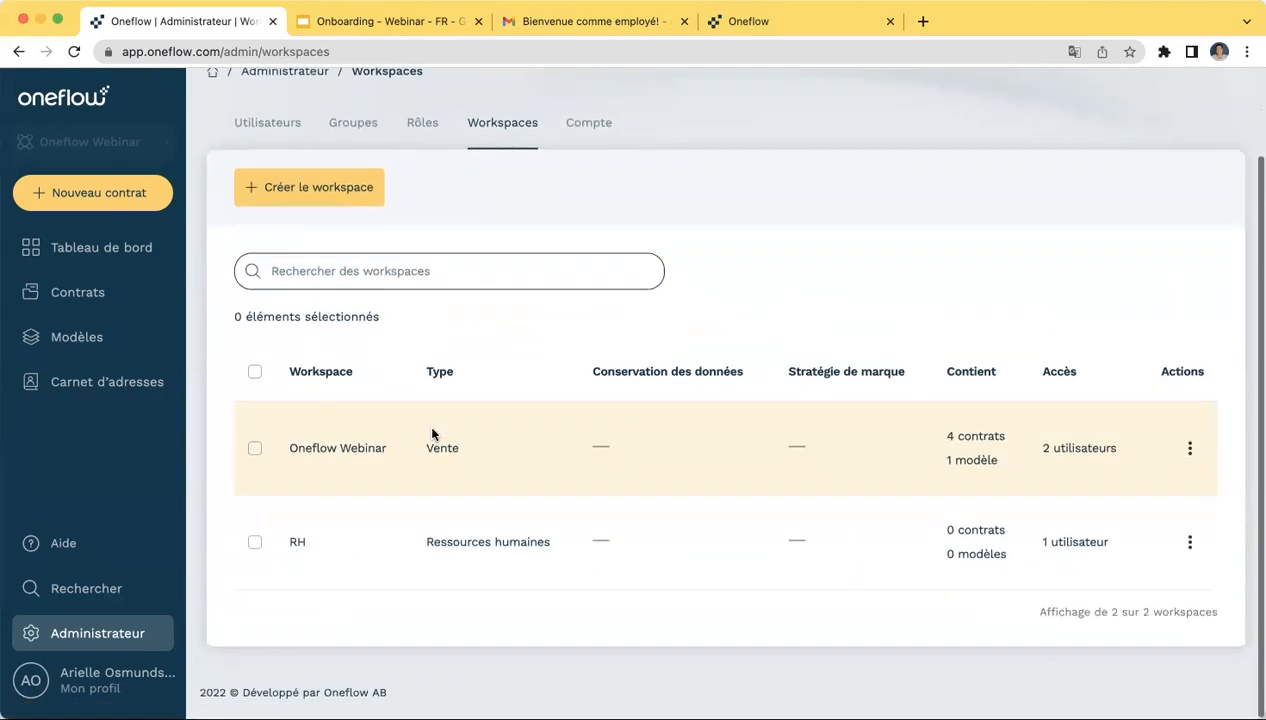
scroll(432, 433, "up", 2)
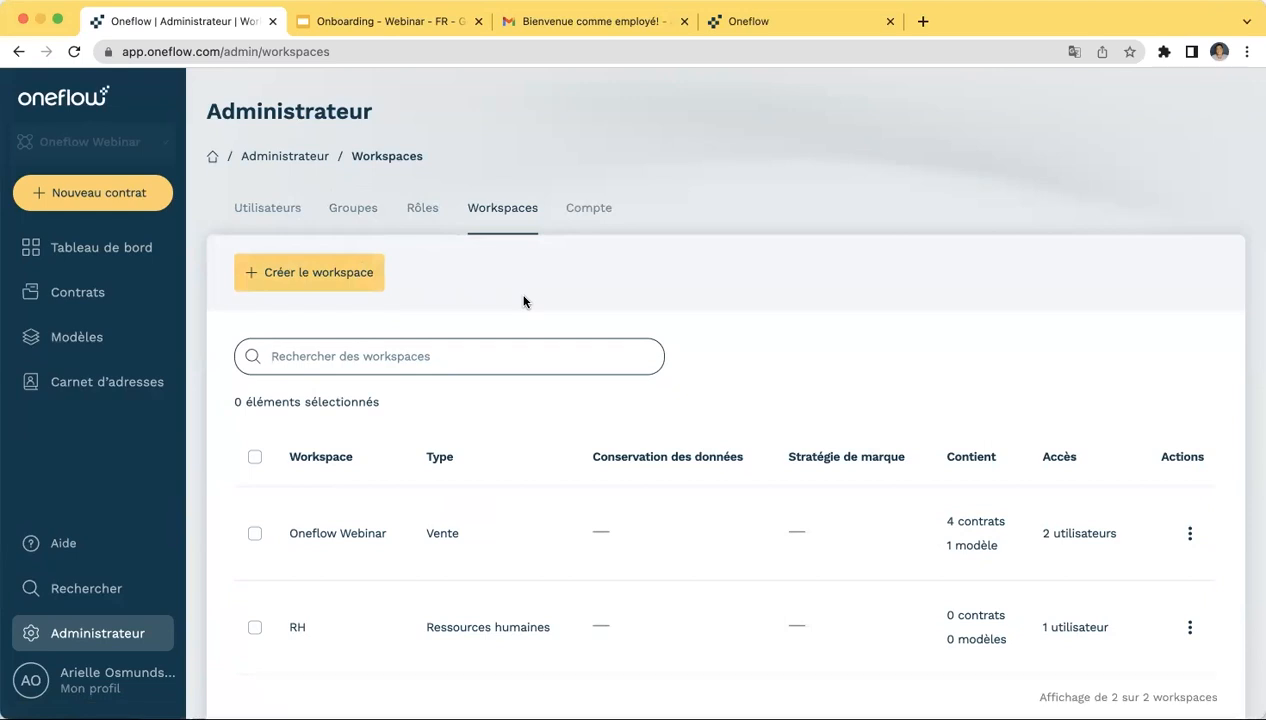
- Open Compte's Stratégie de marque page showing Oneflow Webinar, France, YYYY-MM-DD dates and the Demo logo
left_click(584, 210)
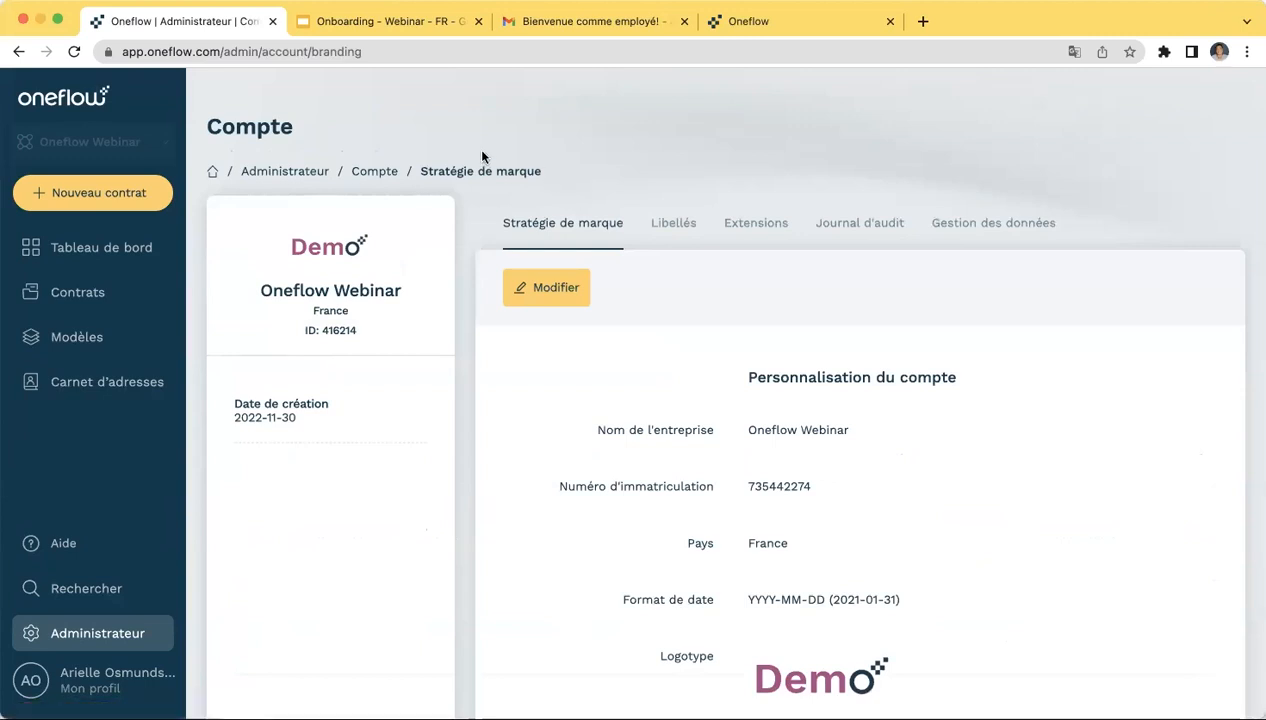
scroll(549, 408, "down", 2)
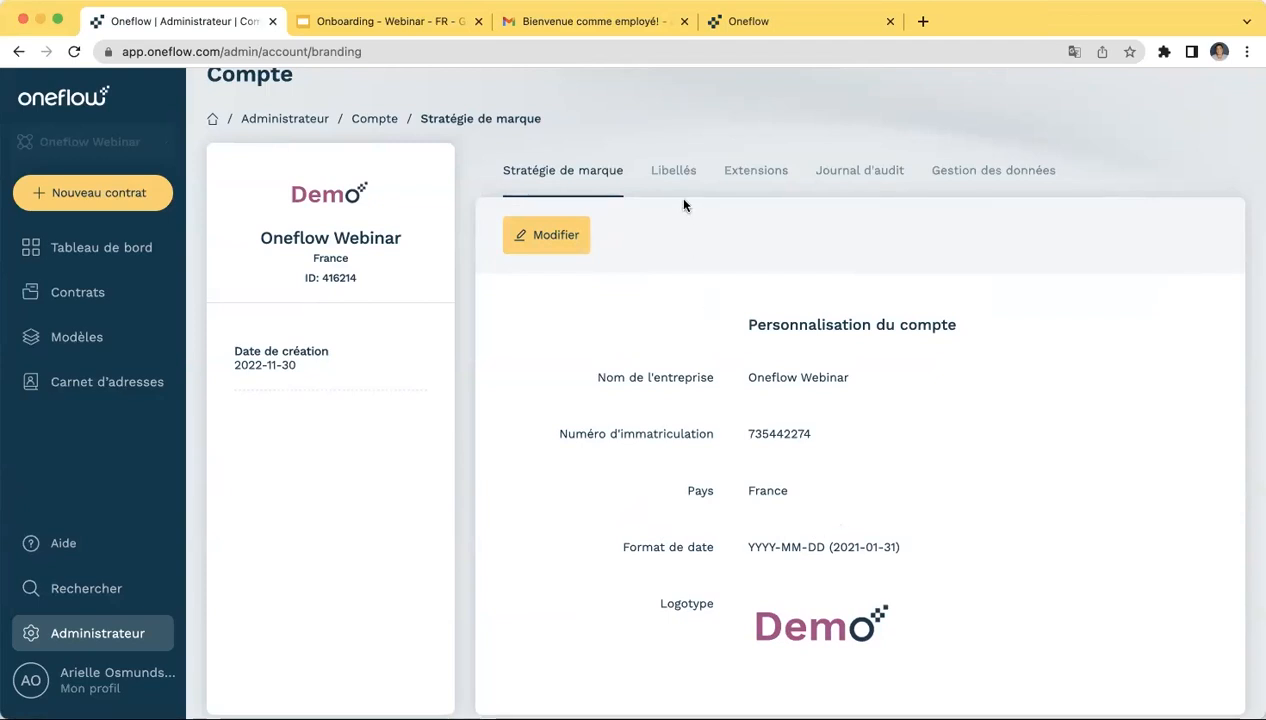
- In Libellés, add a 'Contrat d'emploi' tag by typing 'Contrat d' and confirming the suggestion
left_click(674, 174)
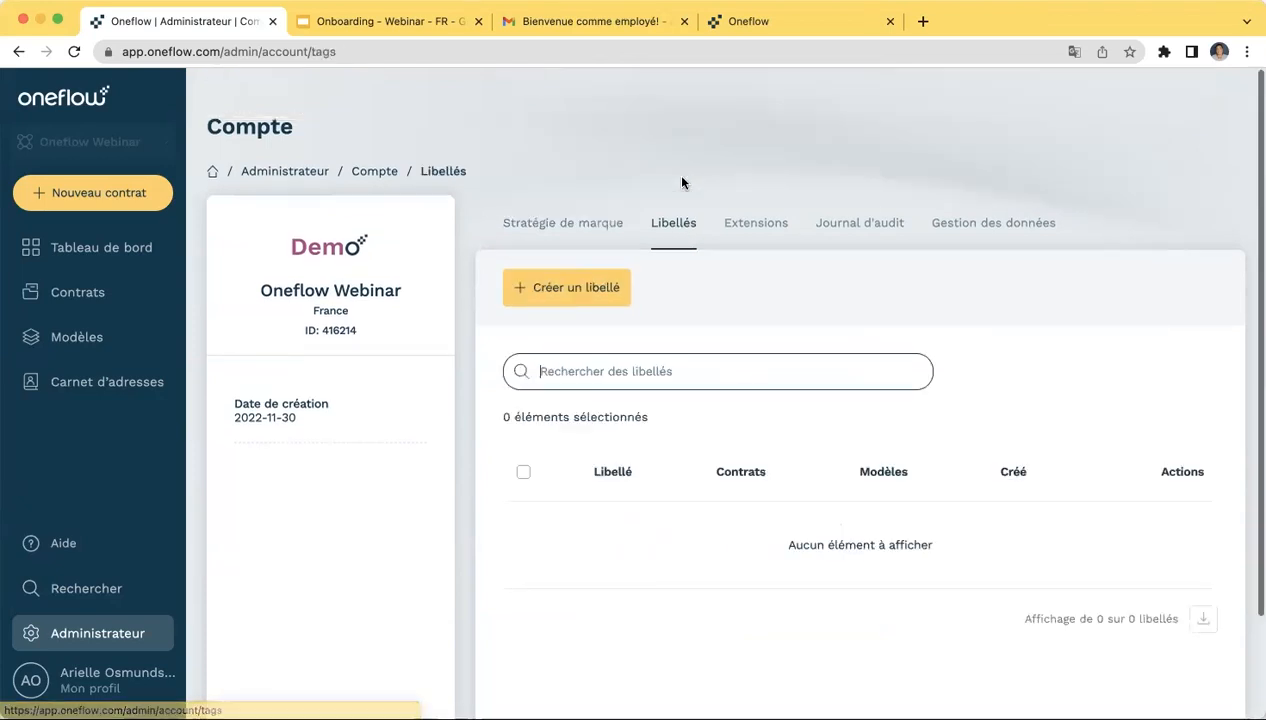
scroll(637, 623, "down", 2)
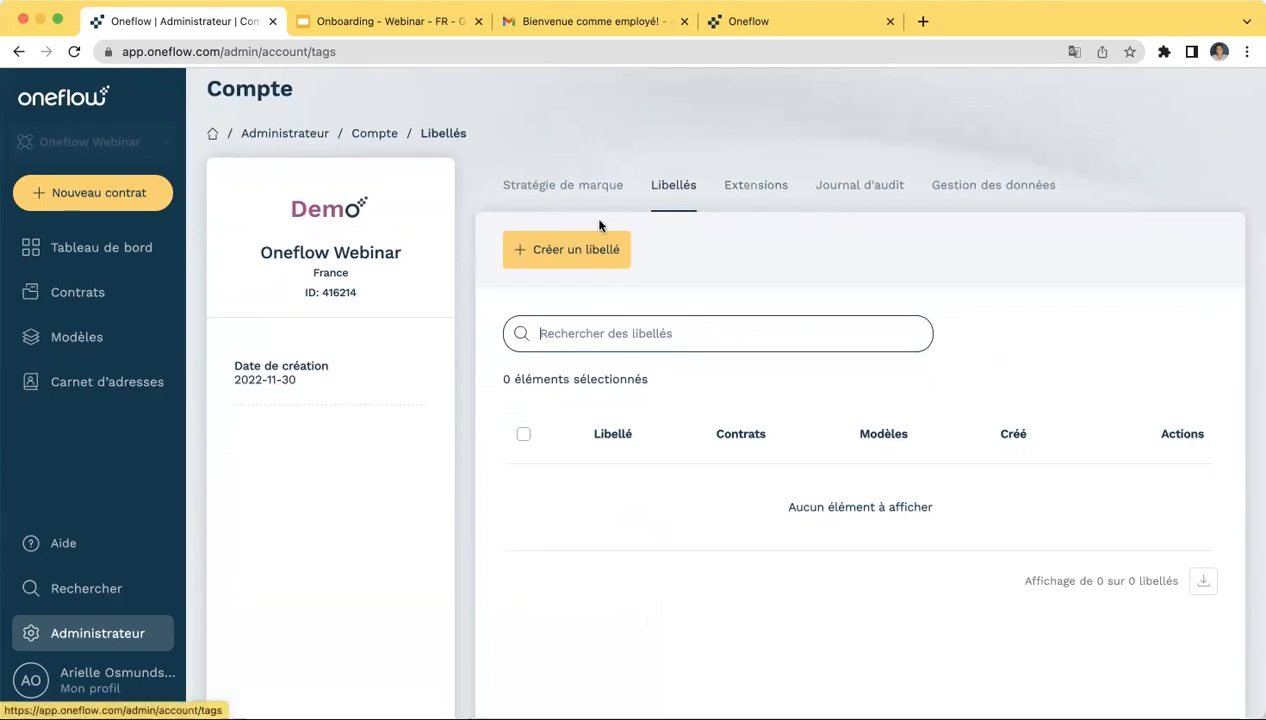
left_click(575, 251)
left_click(526, 190)
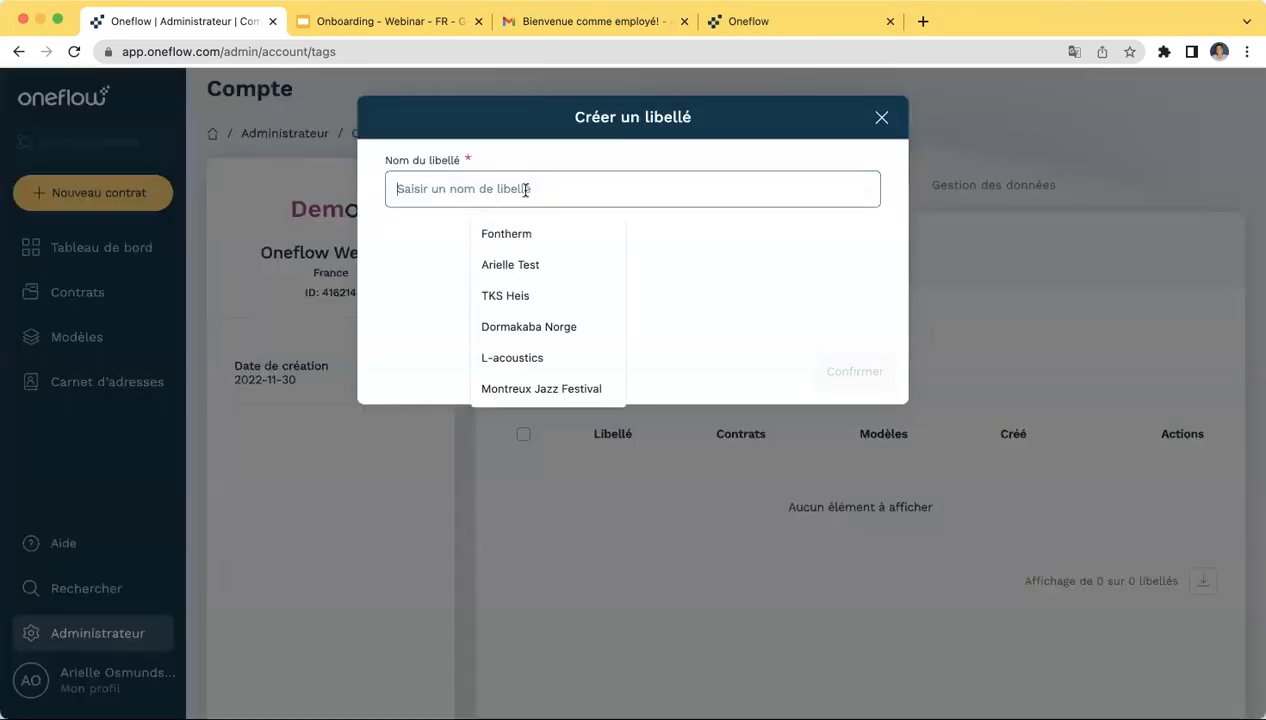
type("Contr")
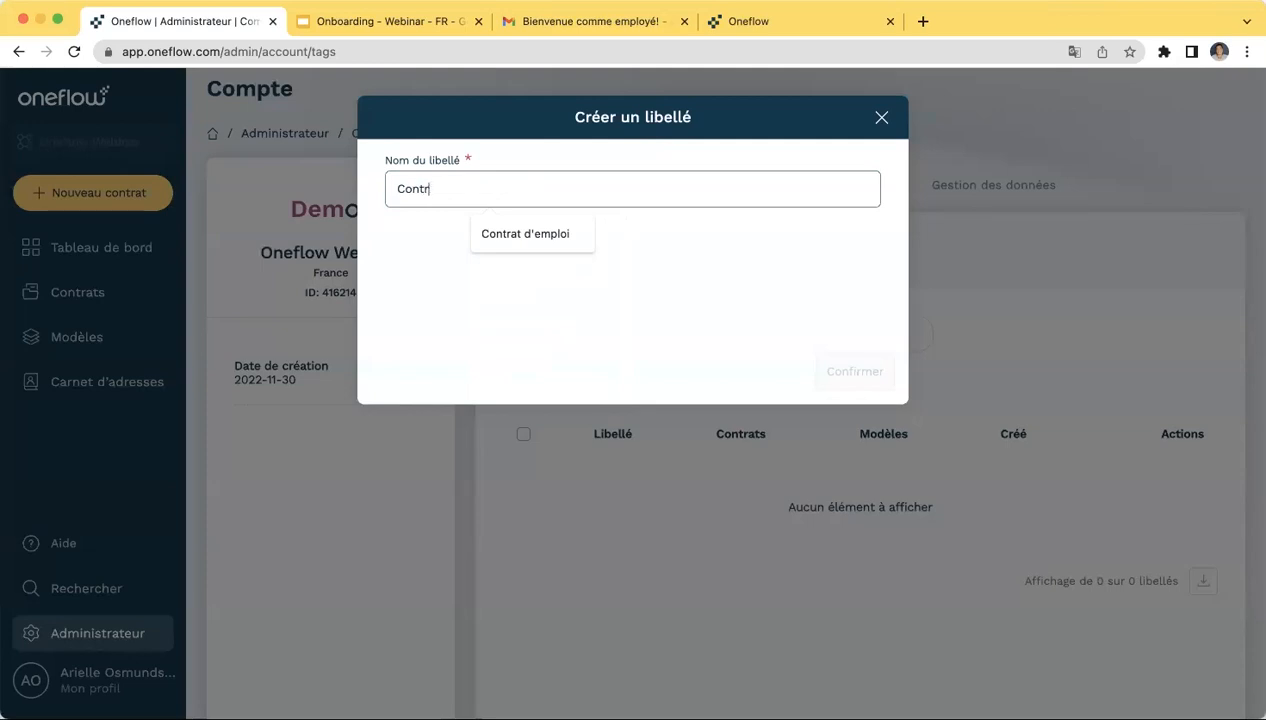
type("at d")
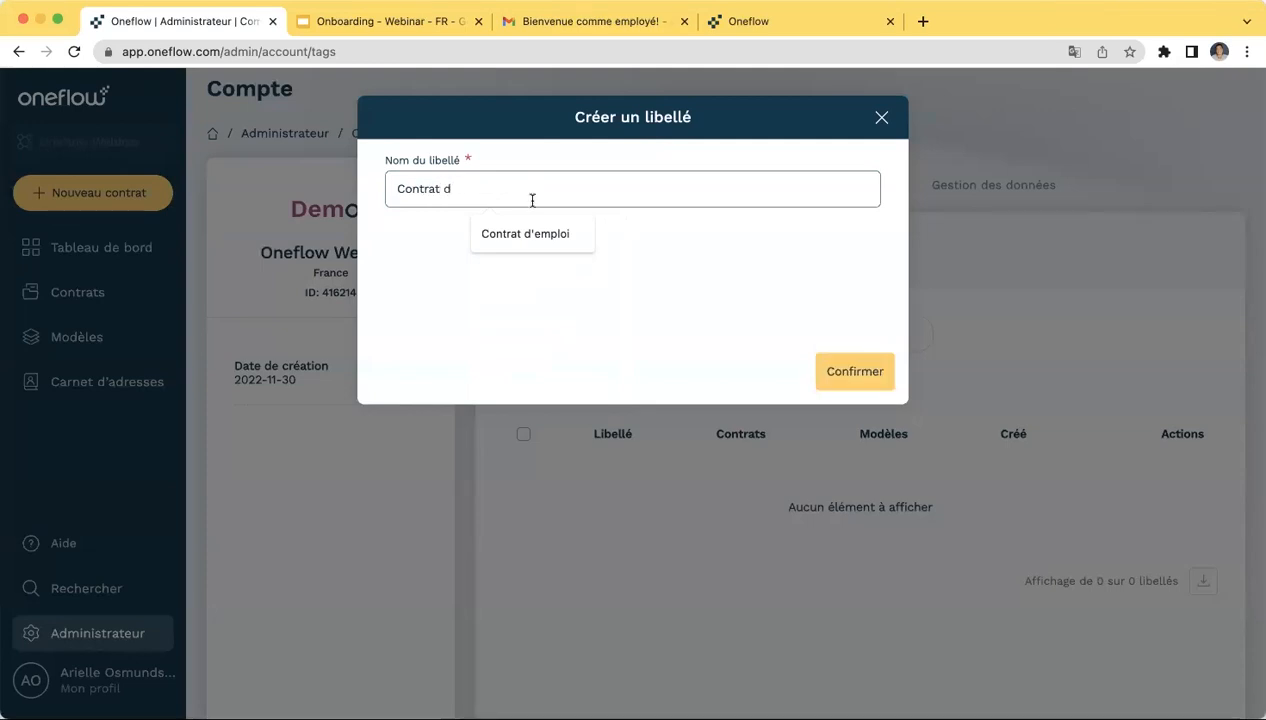
left_click(540, 234)
left_click(828, 368)
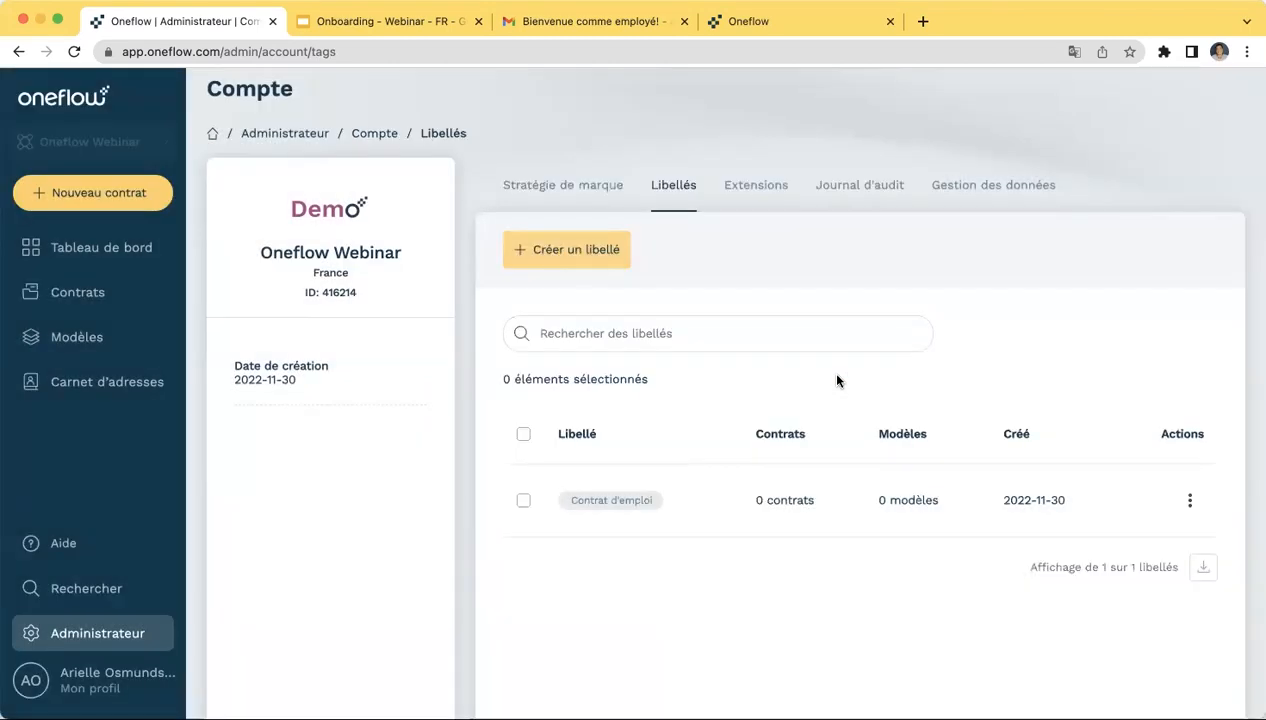
- Browse the account Extensions list, glancing at the Single sign-on extension page before returning
left_click(756, 193)
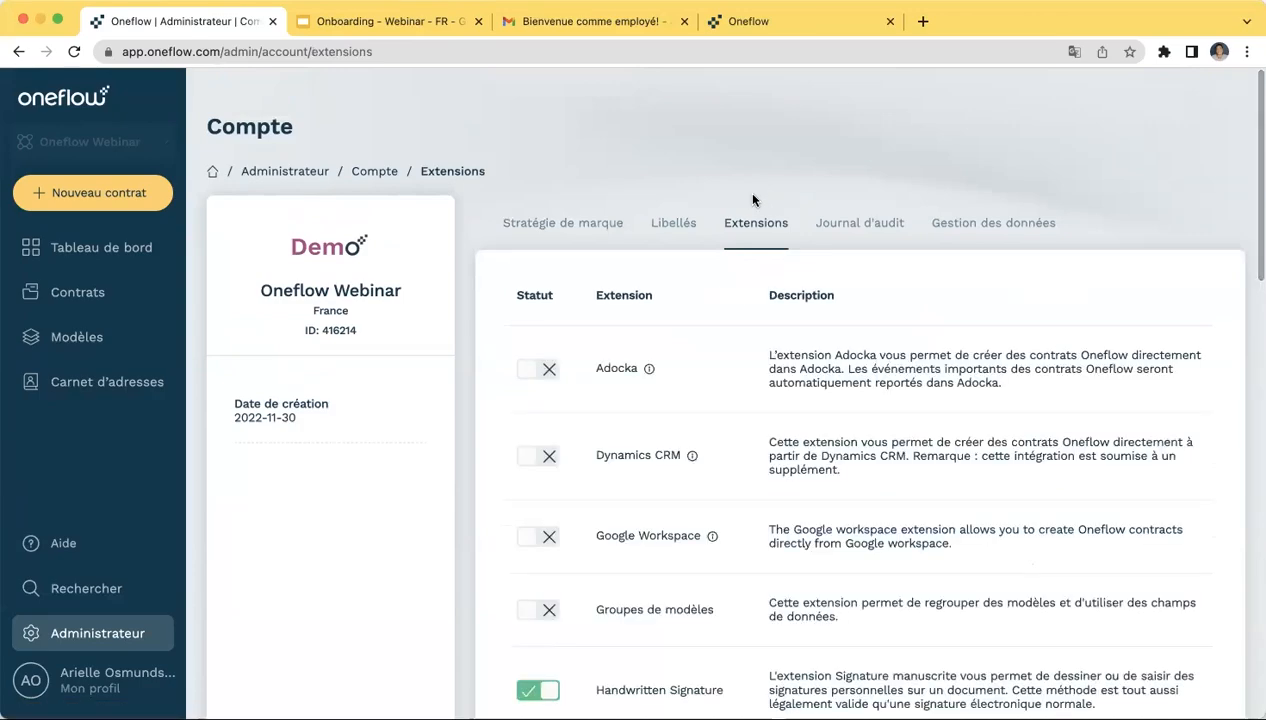
scroll(732, 598, "down", 2)
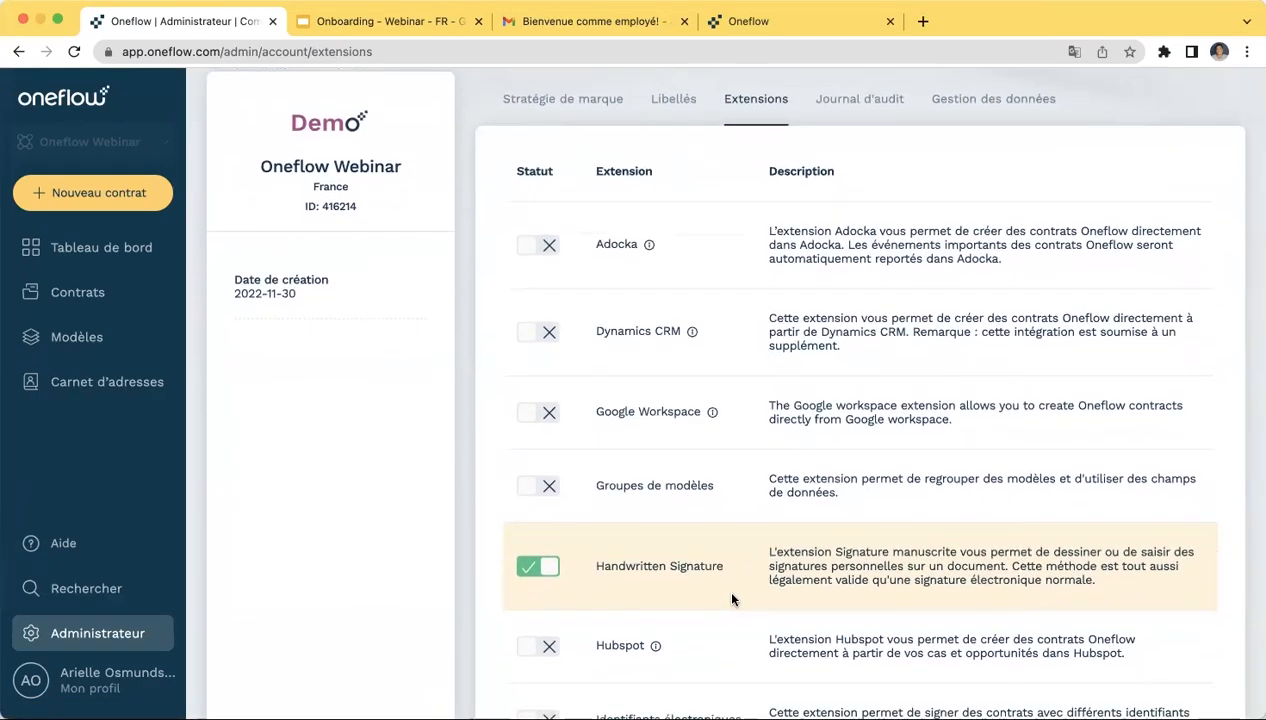
scroll(732, 598, "down", 5)
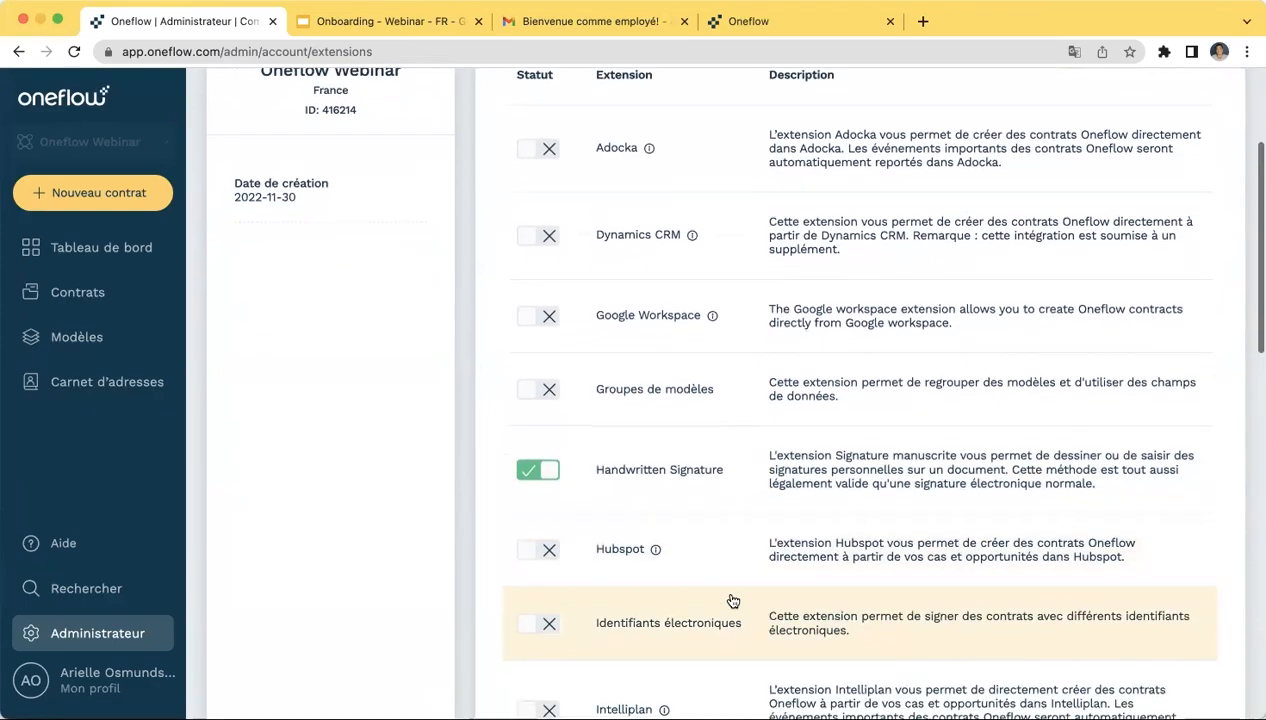
scroll(732, 598, "down", 9)
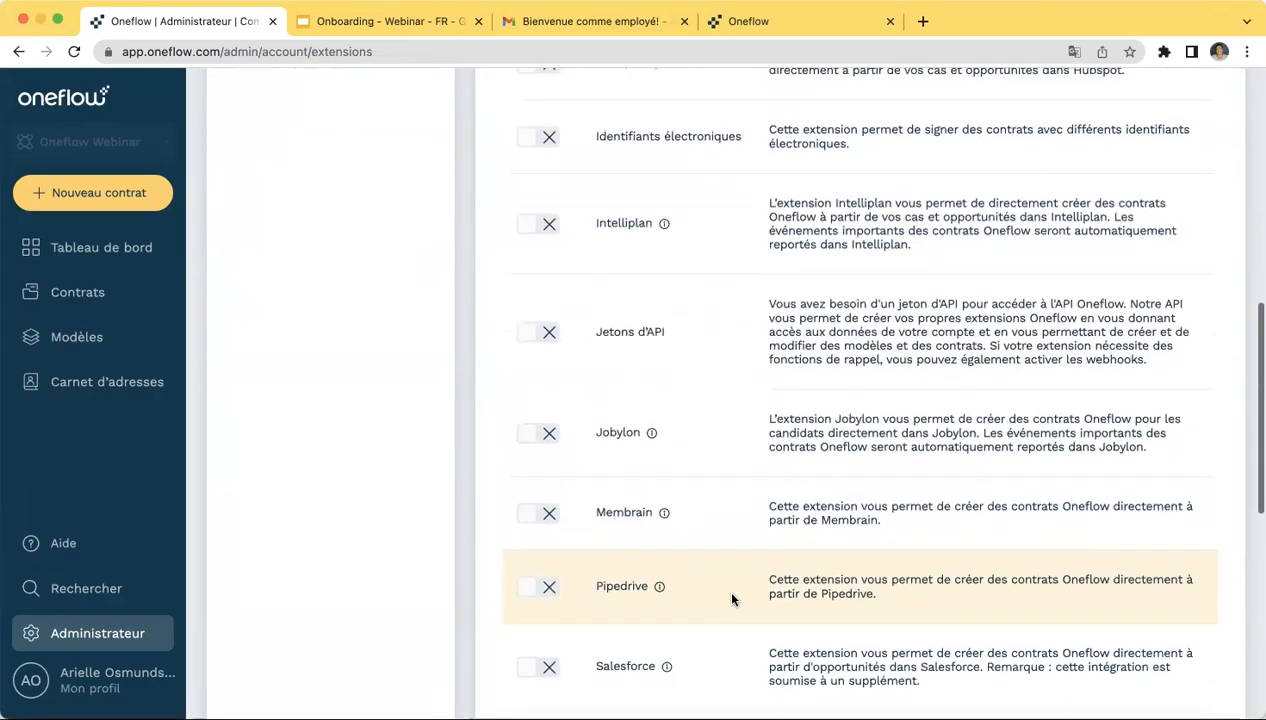
scroll(732, 598, "down", 5)
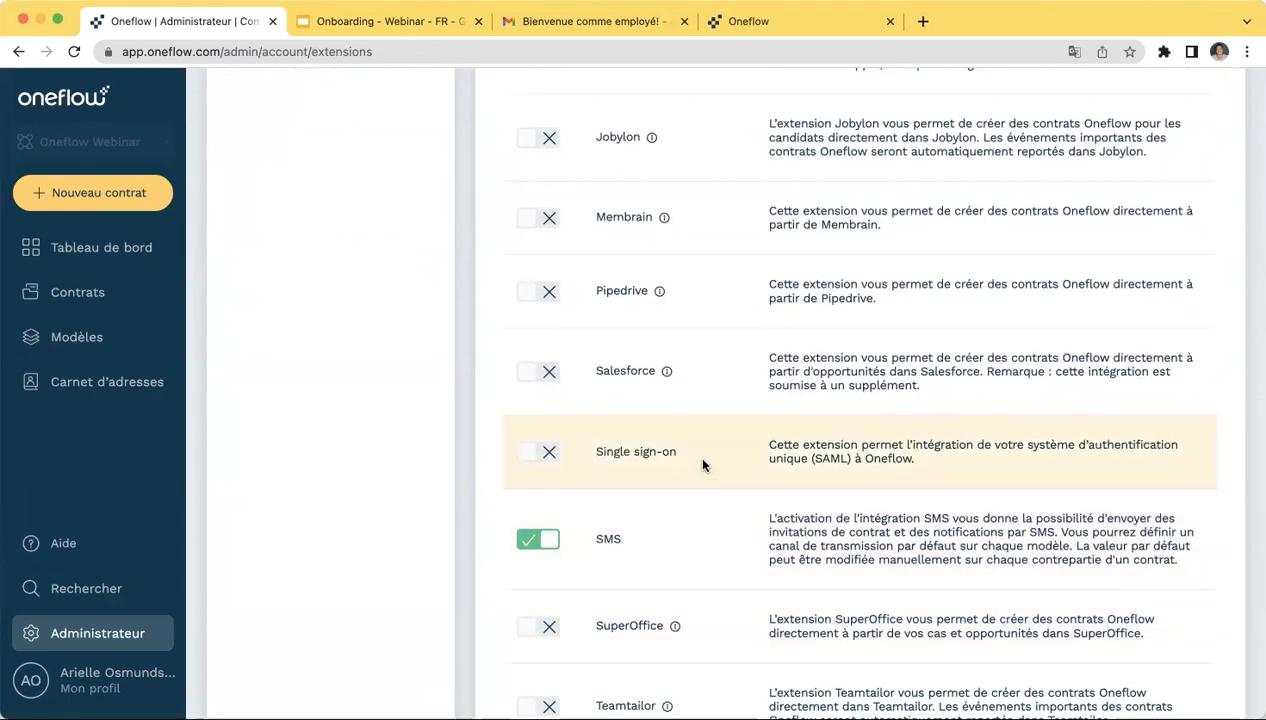
scroll(703, 465, "up", 10)
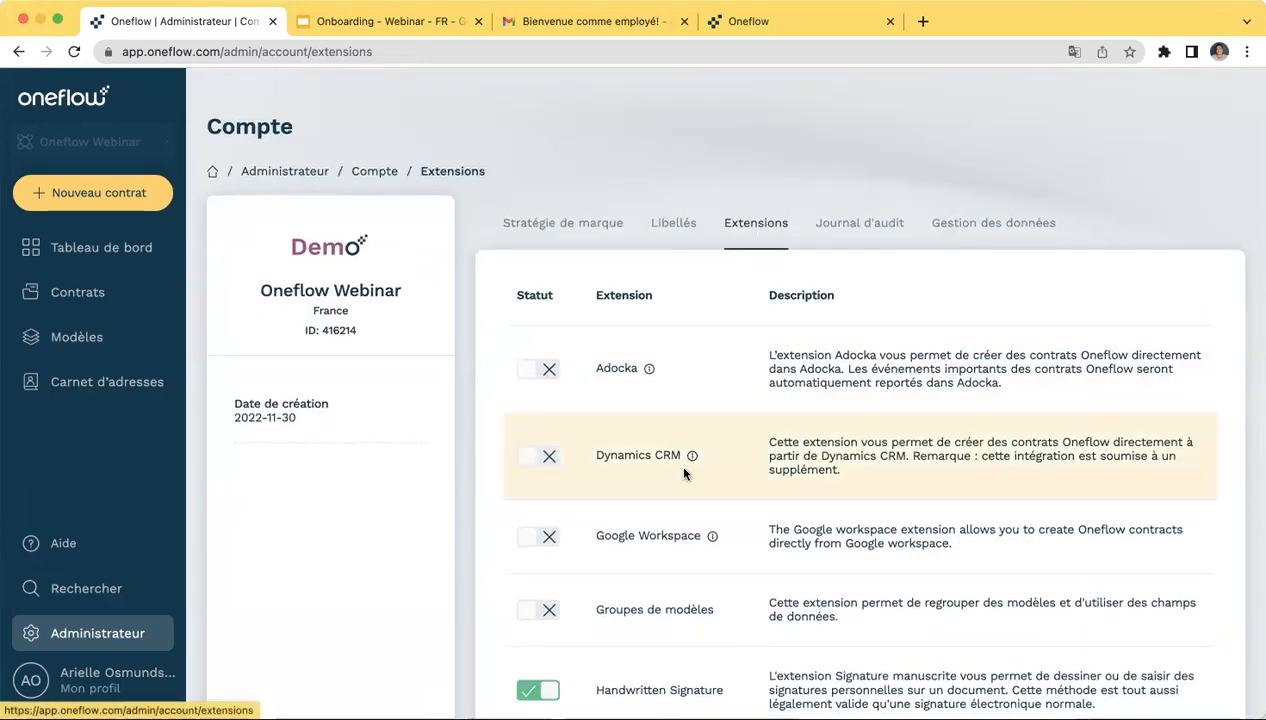
scroll(684, 473, "down", 6)
scroll(684, 473, "down", 3)
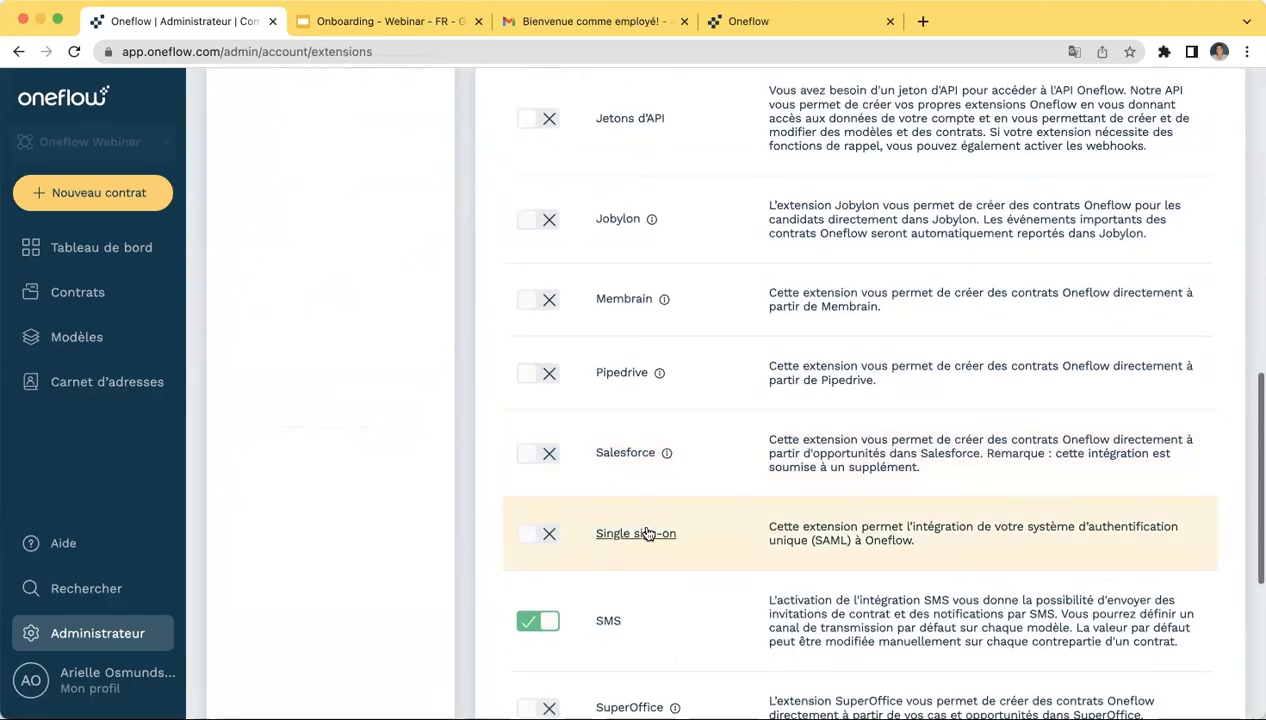
left_click(645, 533)
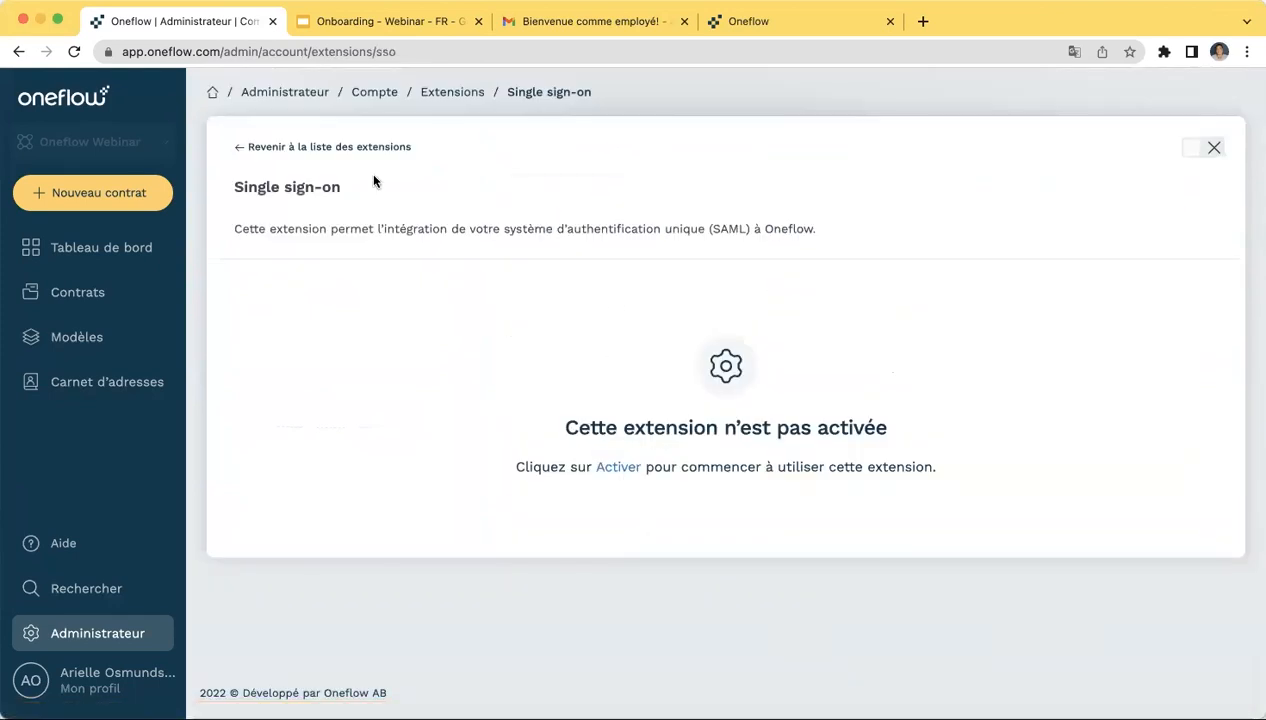
left_click(259, 156)
- Open the Dynamics CRM extension page with its setup guides and not-activated status
scroll(577, 668, "down", 2)
scroll(577, 668, "down", 3)
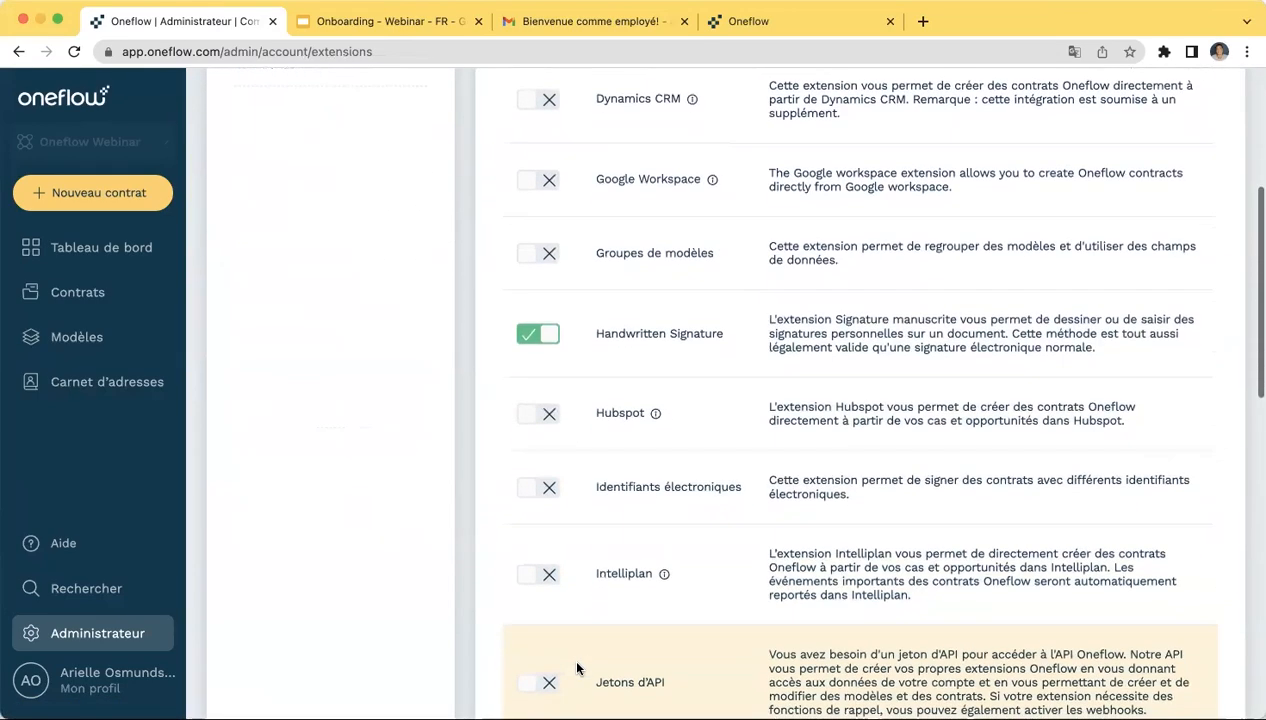
scroll(577, 668, "up", 2)
scroll(577, 668, "down", 3)
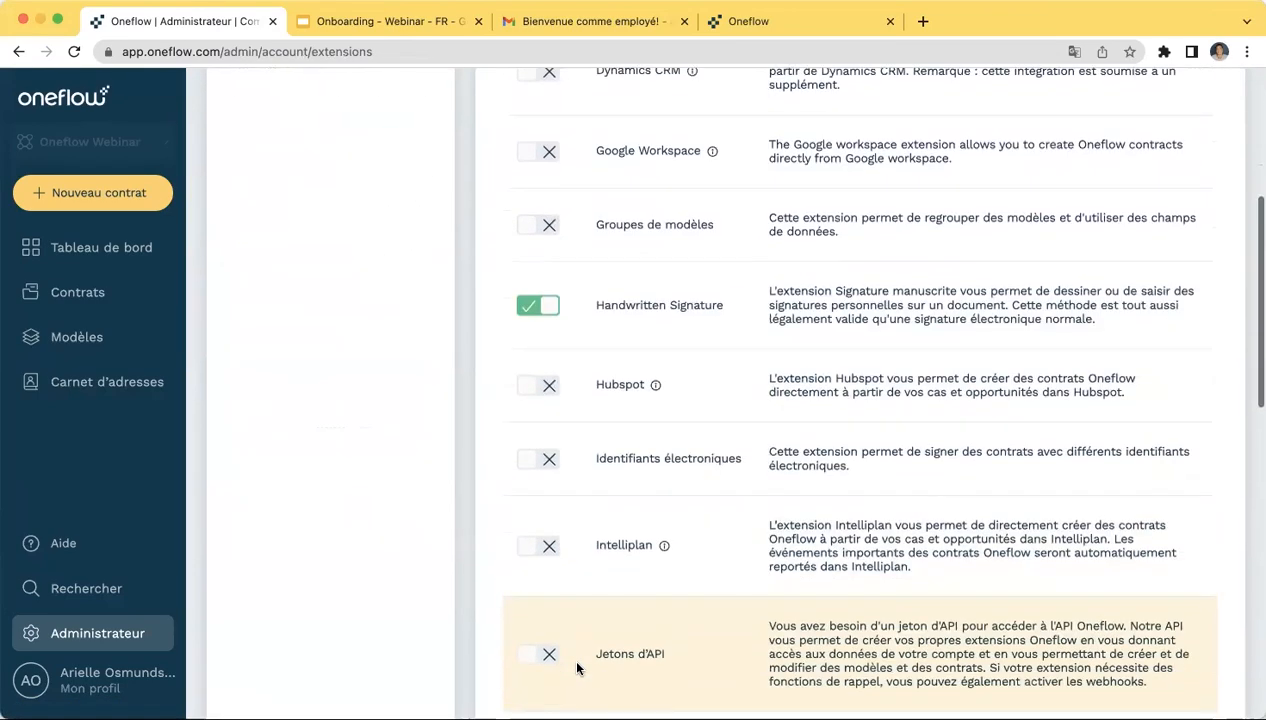
scroll(684, 400, "up", 5)
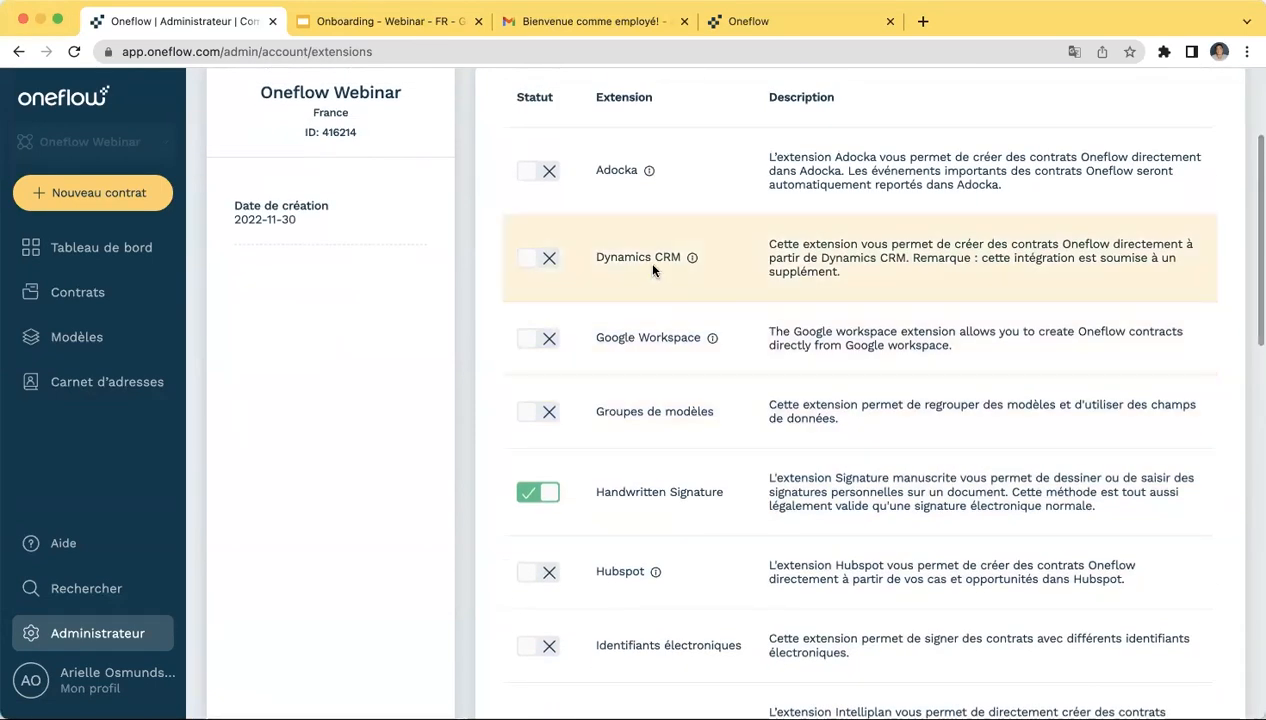
left_click(638, 257)
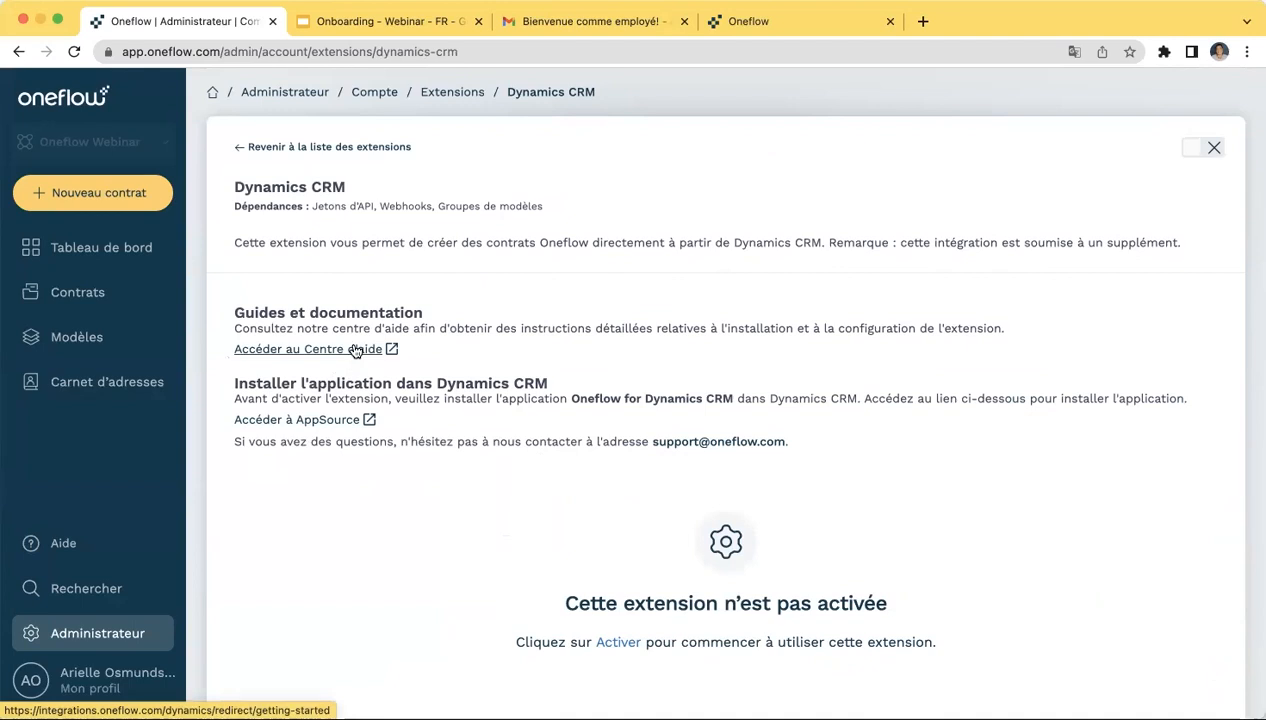
- Go back to the extensions list, then review the Journal d'audit and Gestion des données pages
left_click(300, 150)
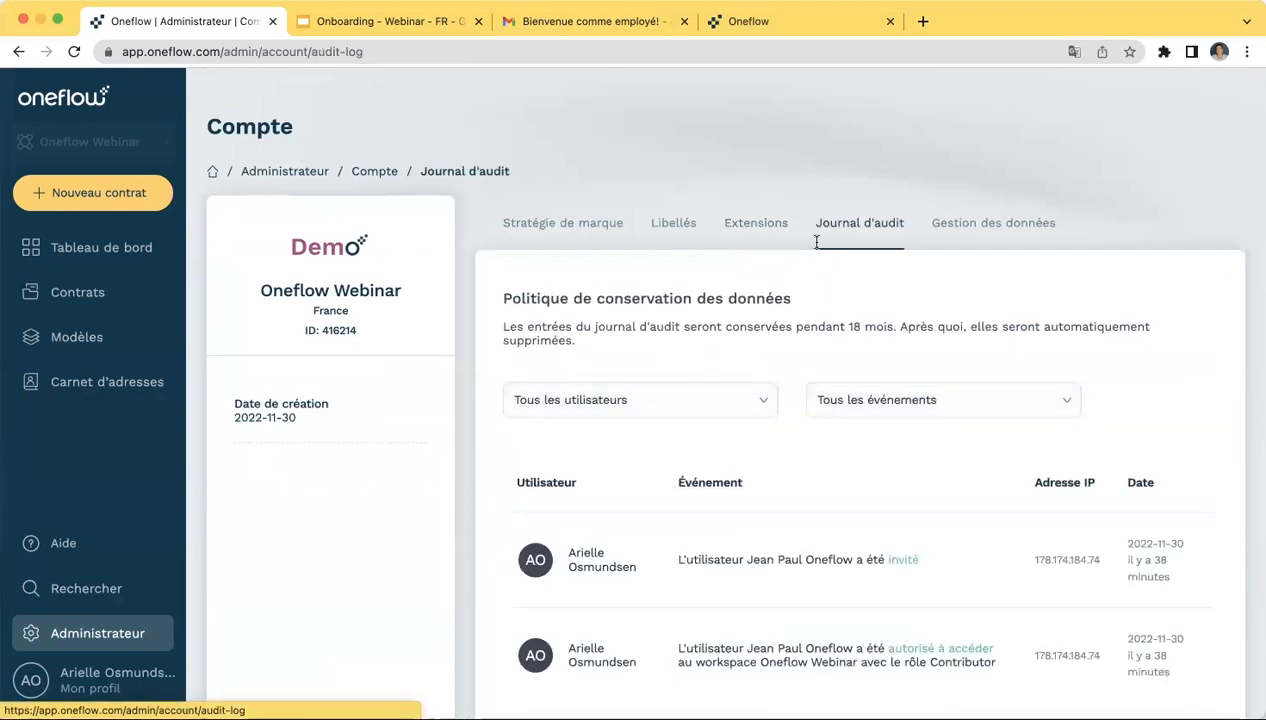
scroll(706, 515, "down", 3)
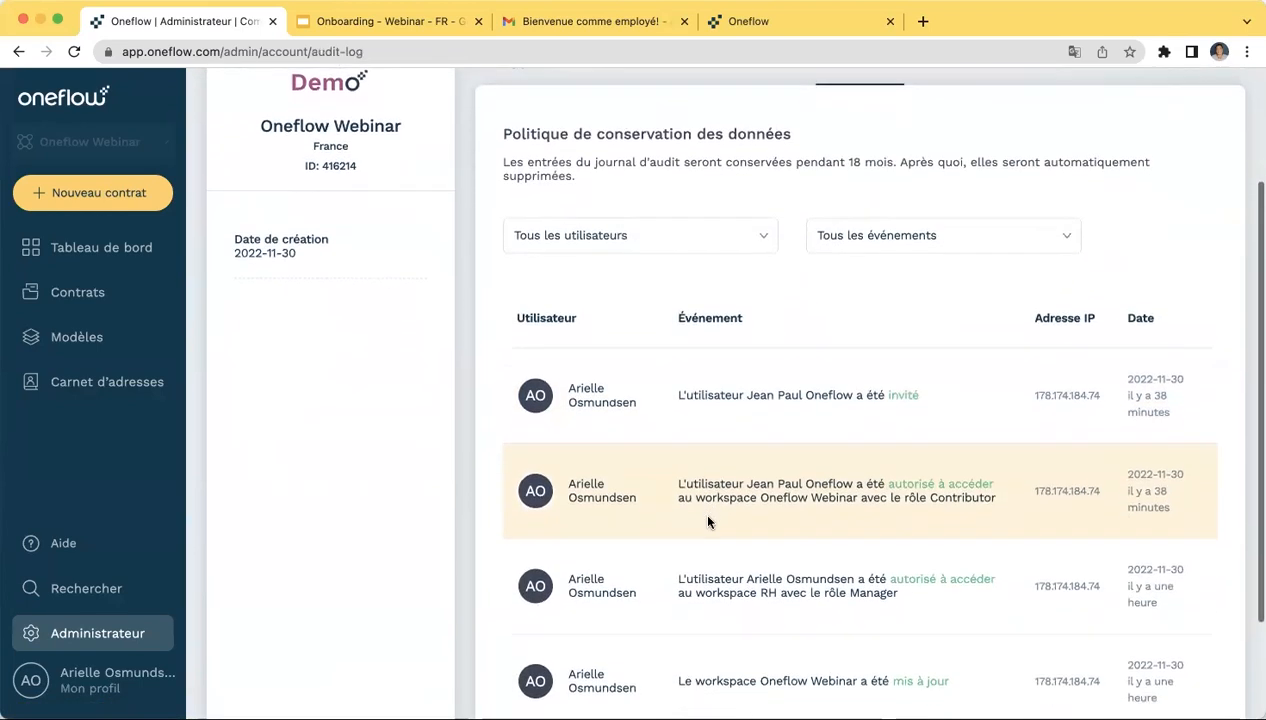
scroll(707, 518, "up", 3)
left_click(977, 228)
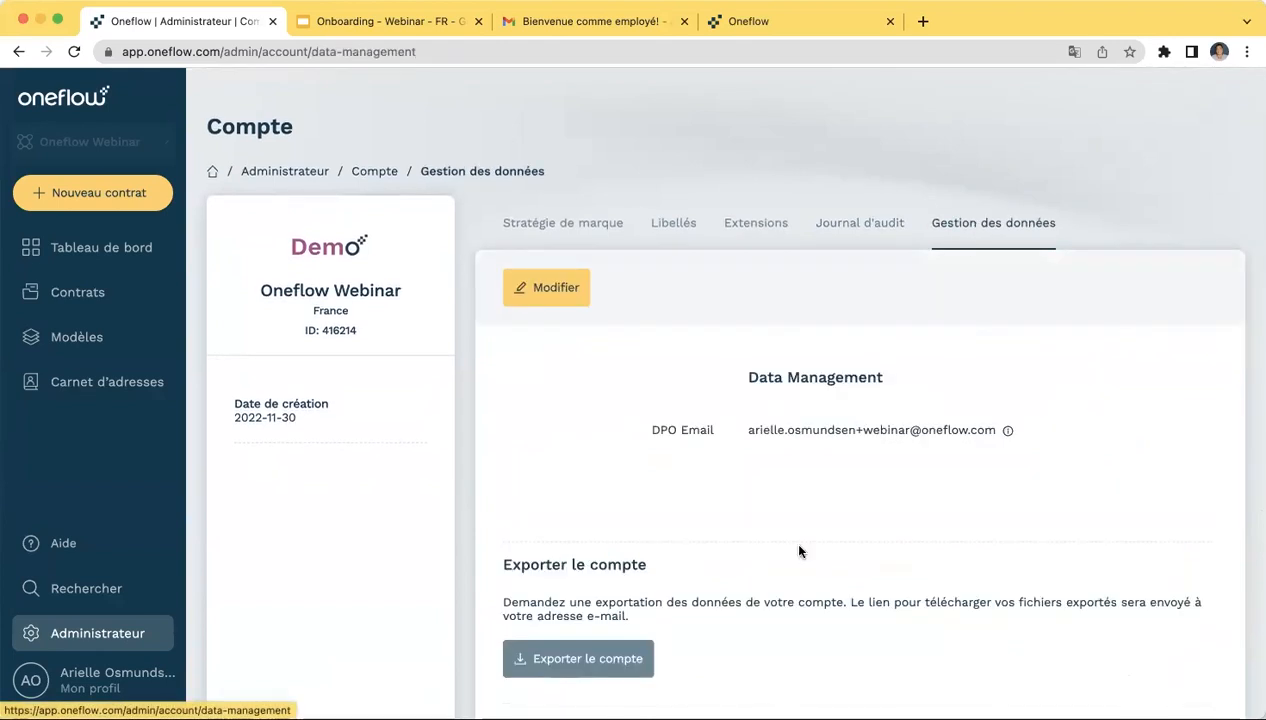
scroll(797, 560, "down", 2)
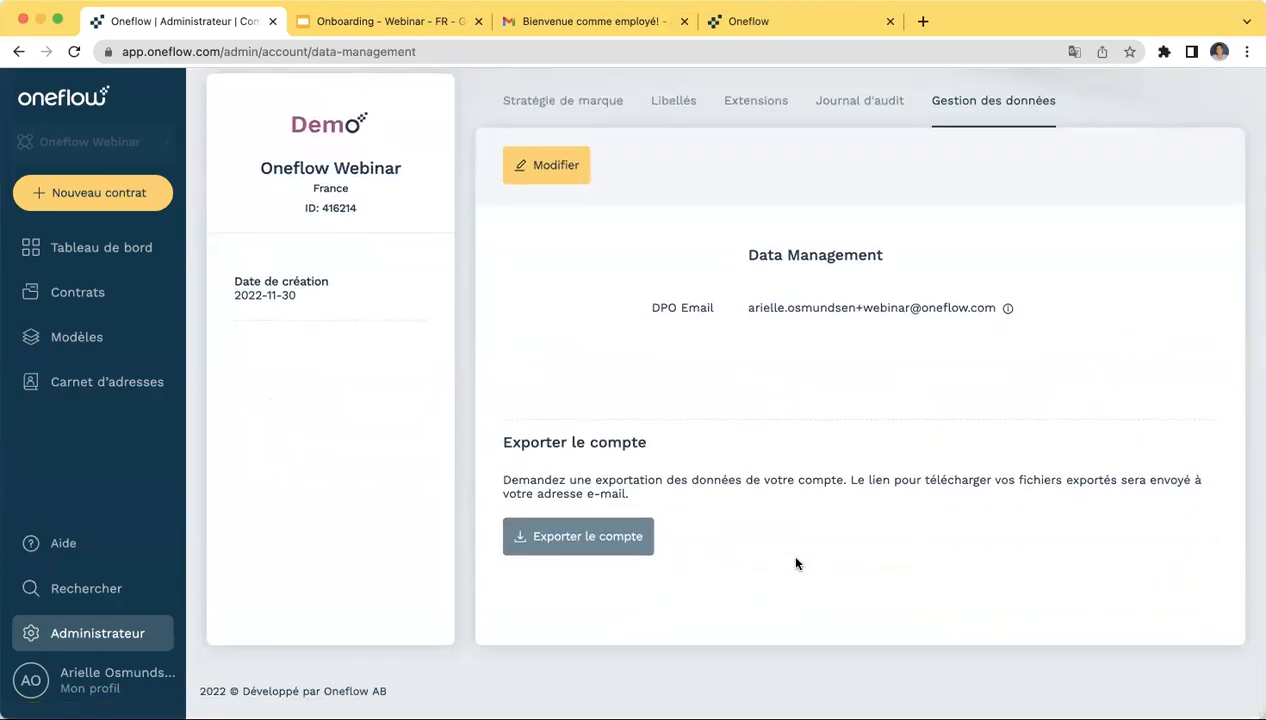
scroll(797, 563, "up", 2)
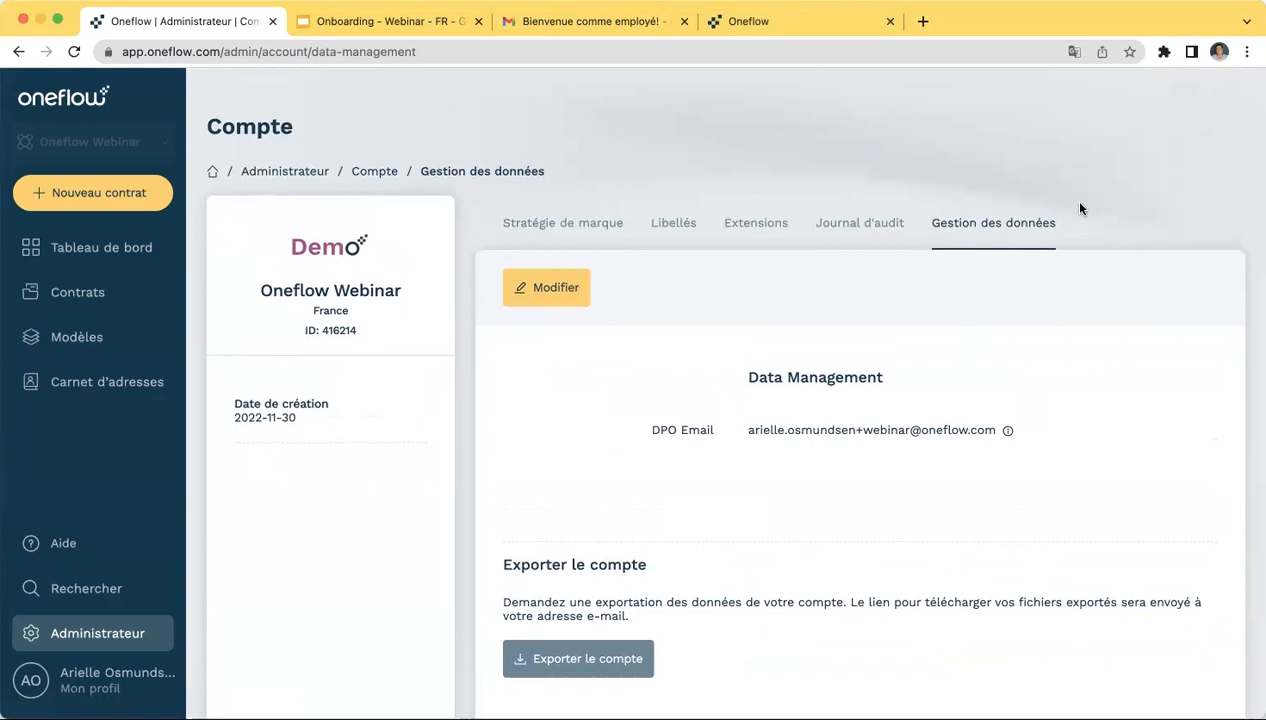
- Show the Stratégie de marque page with company Oneflow Webinar and the Demo logo
left_click(586, 223)
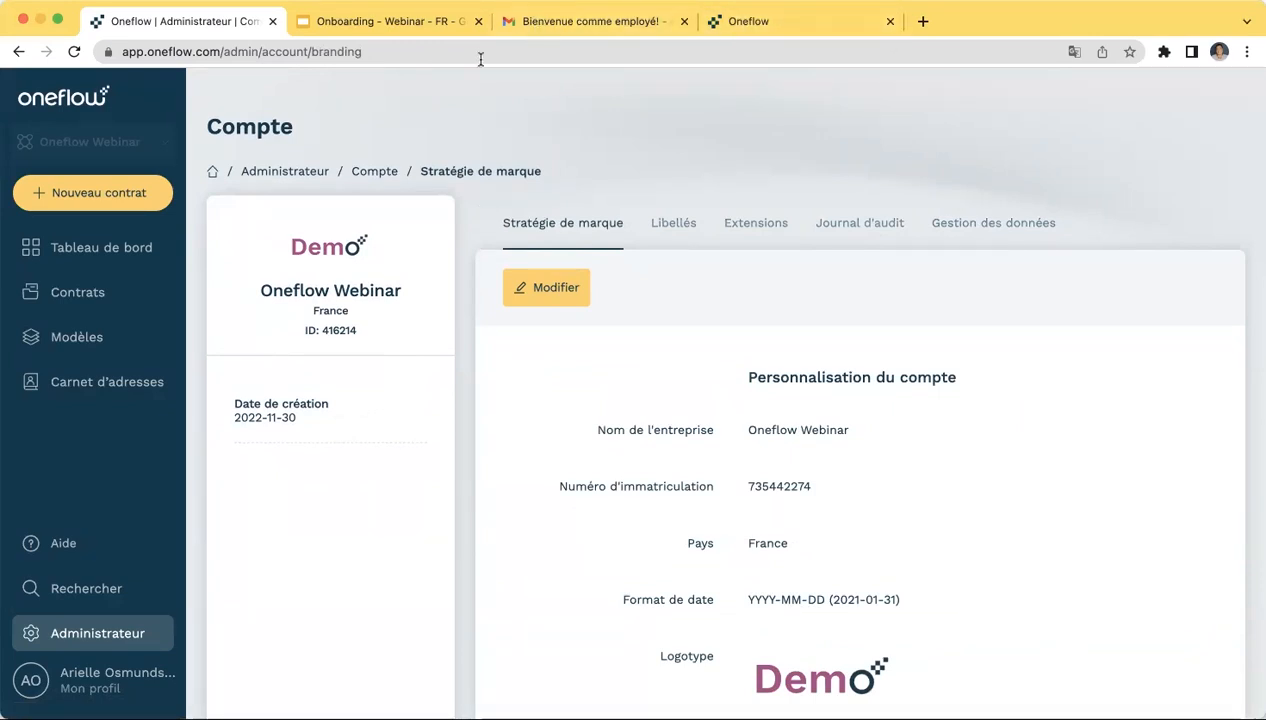
left_click(292, 26)
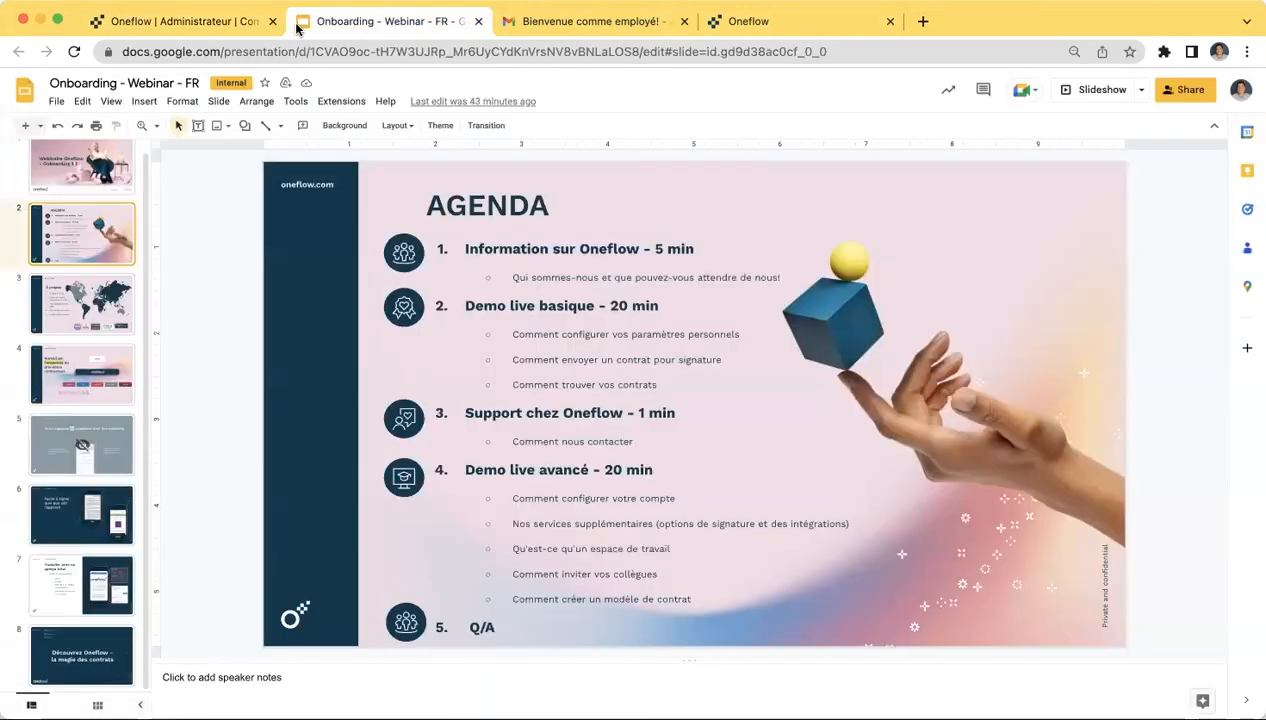
left_click(210, 26)
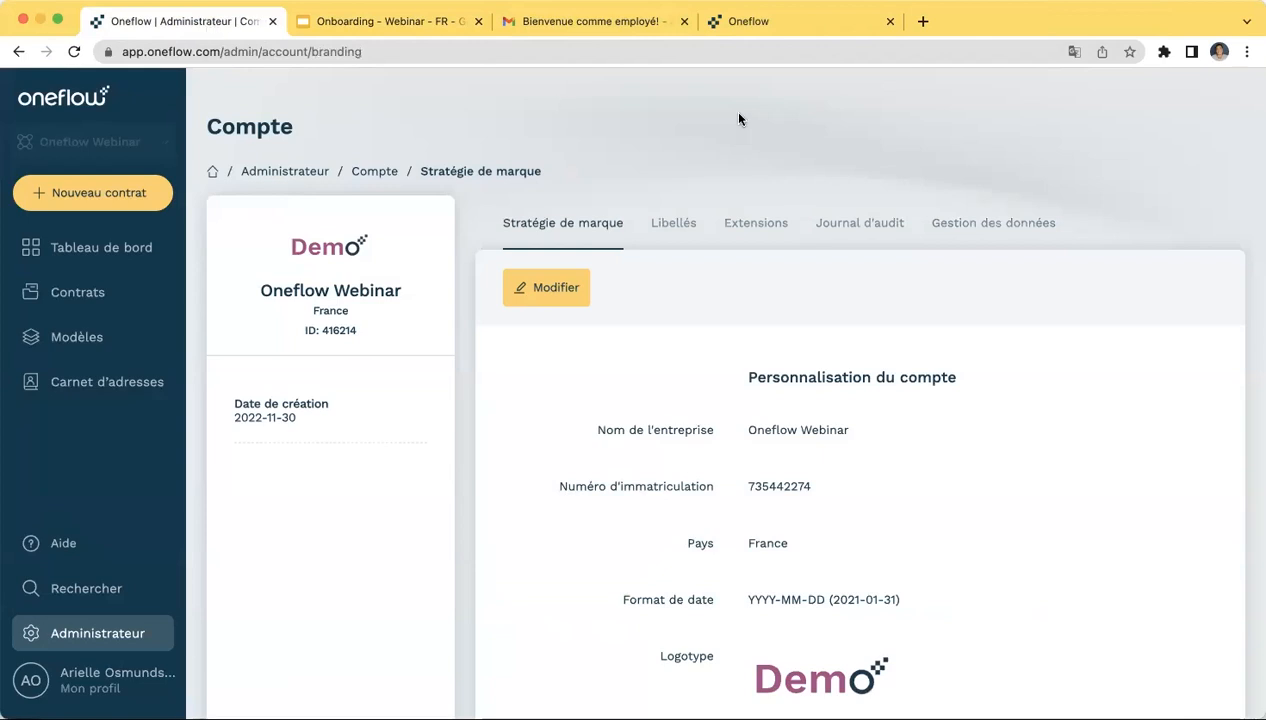
- Add the Sales proposal template from the Bibliothèque de modèles under Modèles
left_click(60, 96)
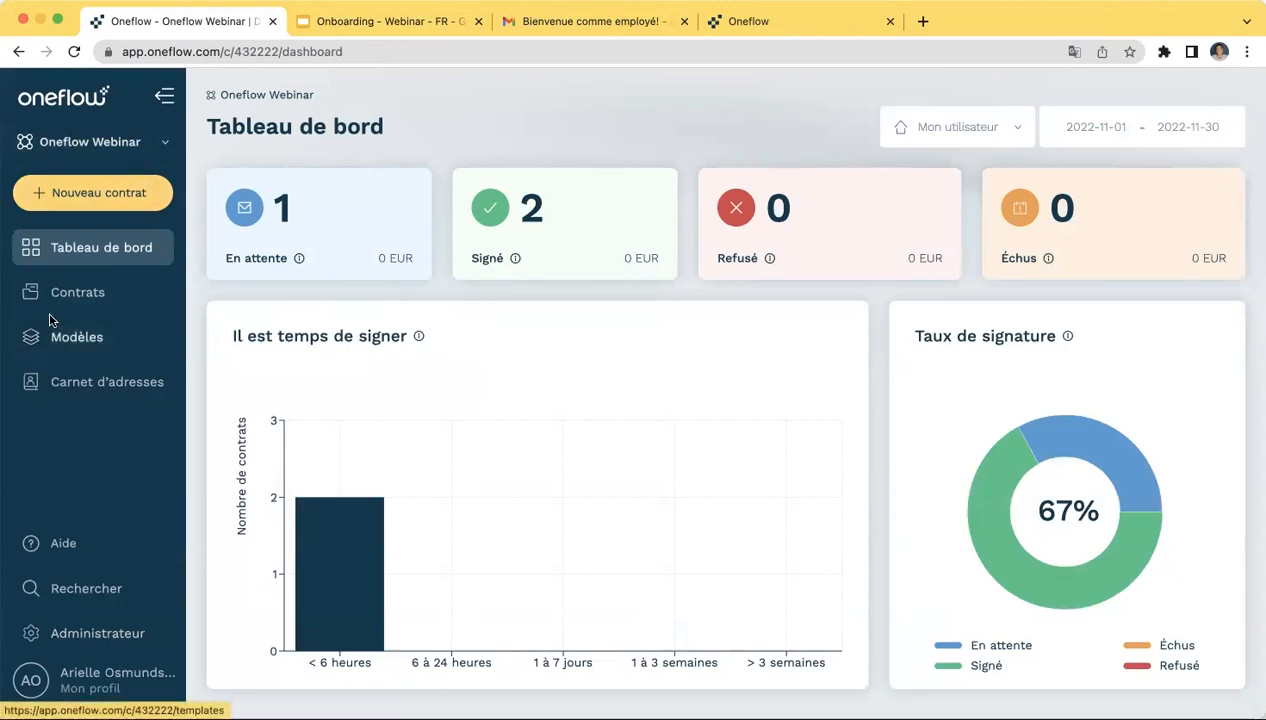
left_click(50, 343)
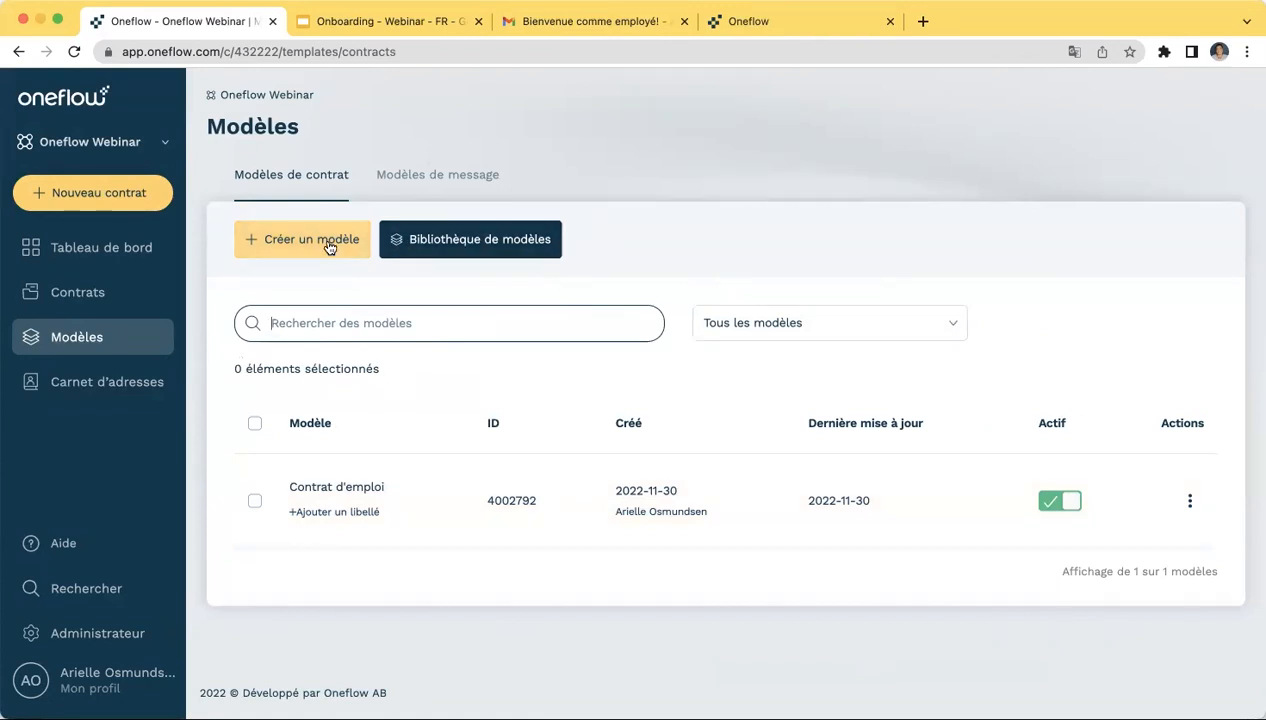
left_click(455, 248)
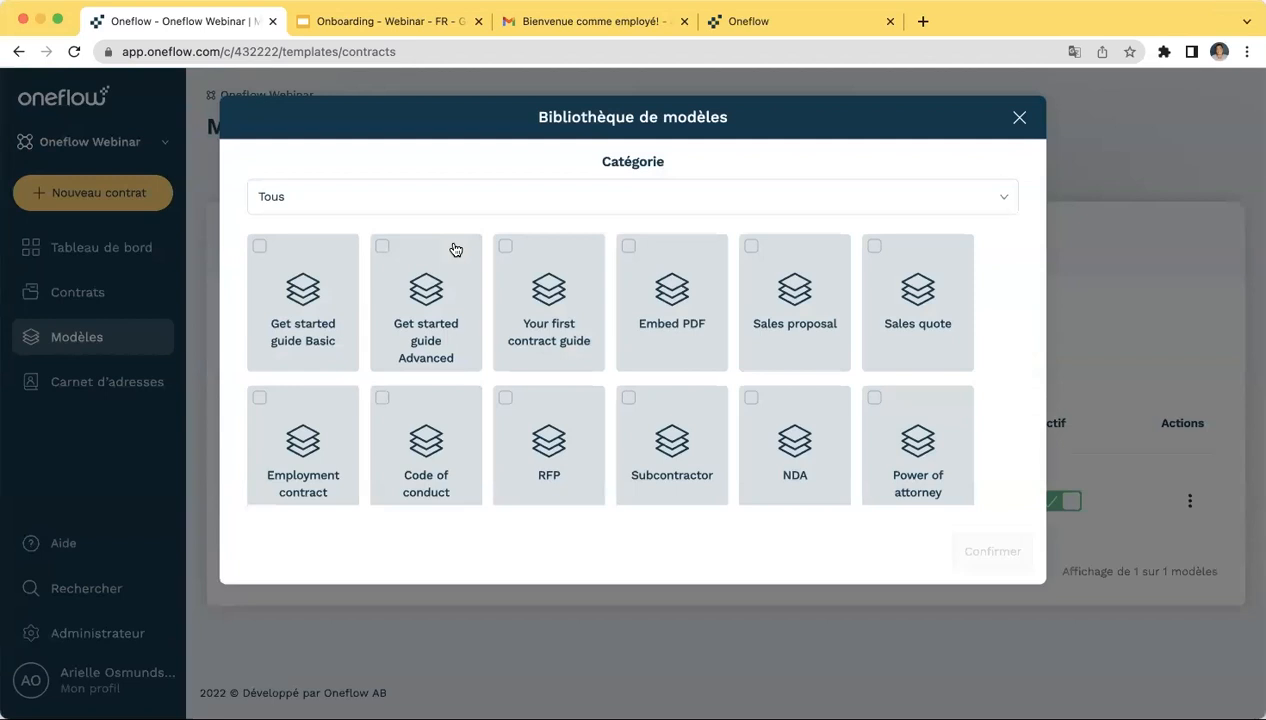
left_click(751, 250)
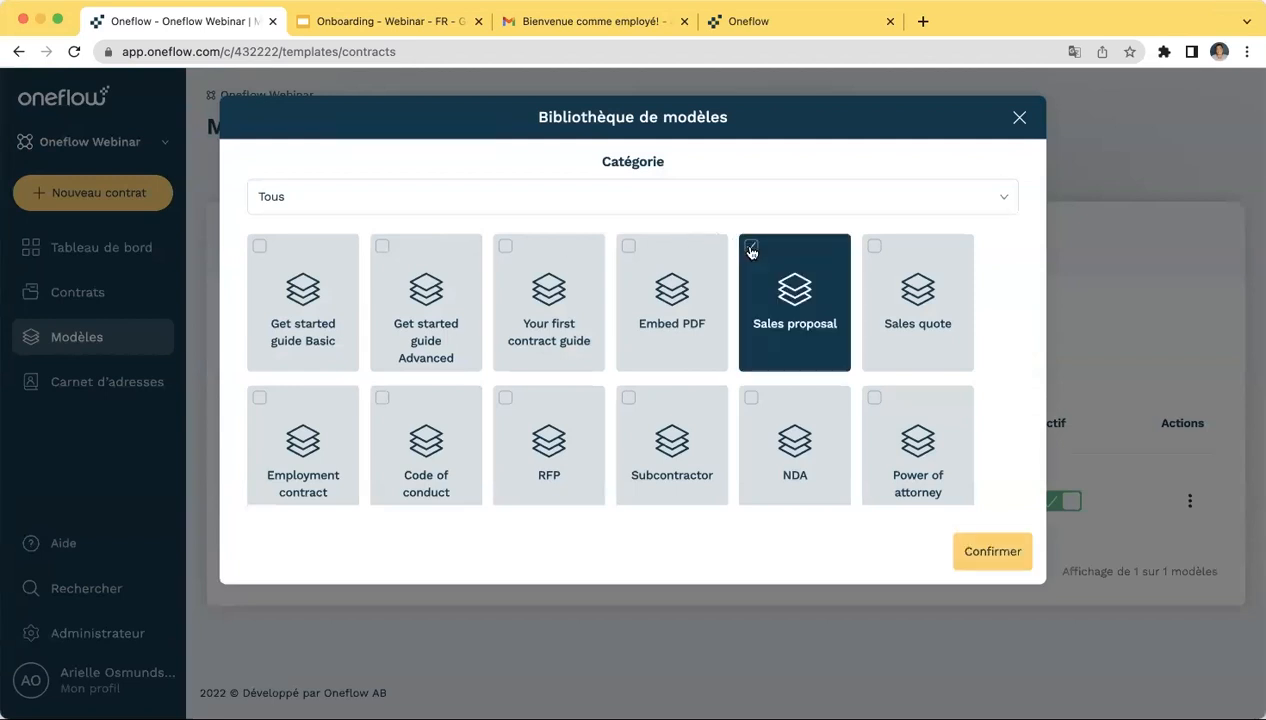
left_click(995, 553)
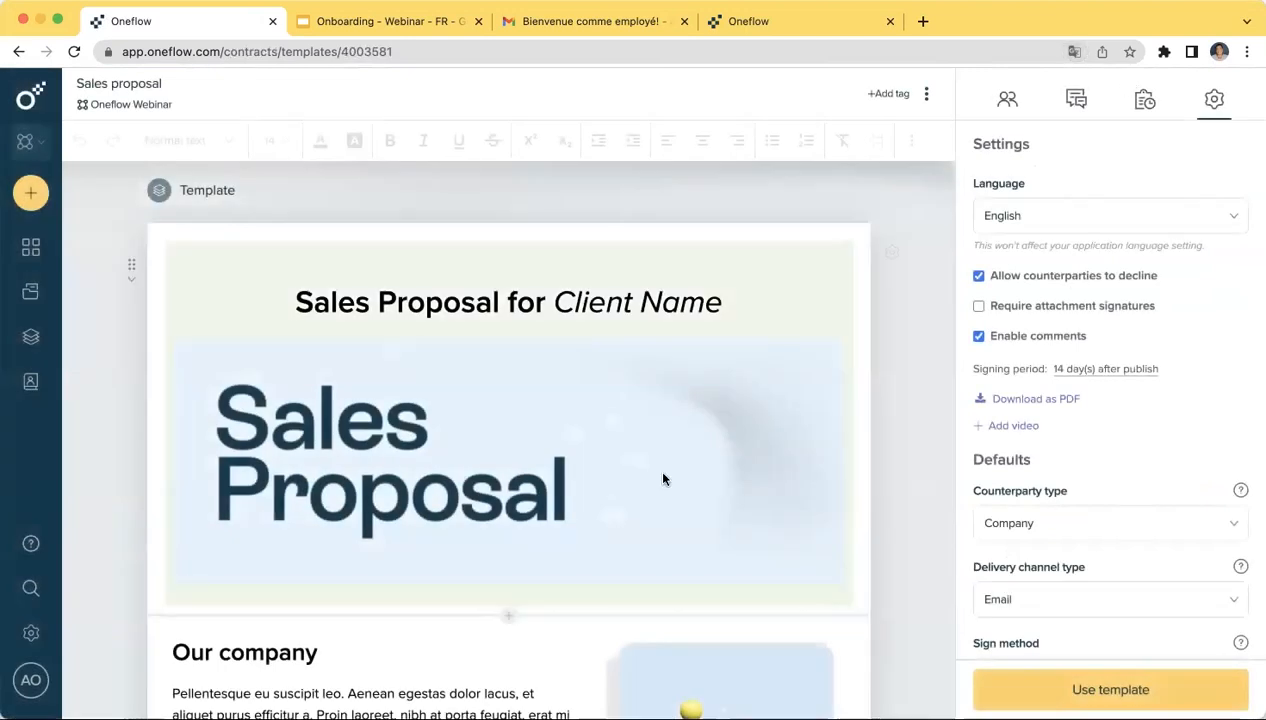
- Scroll through the Our company, Testimonials and Scope of work sections, selecting the Our company paragraph
scroll(662, 479, "down", 5)
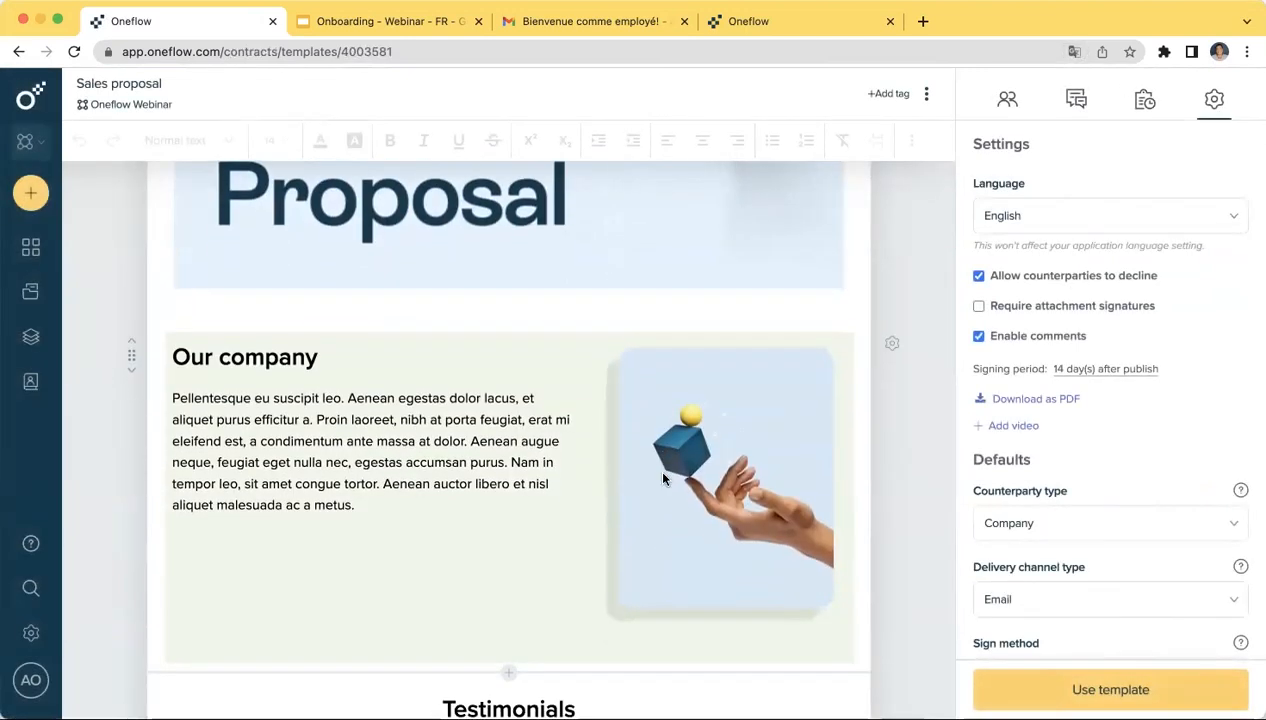
scroll(662, 479, "up", 2)
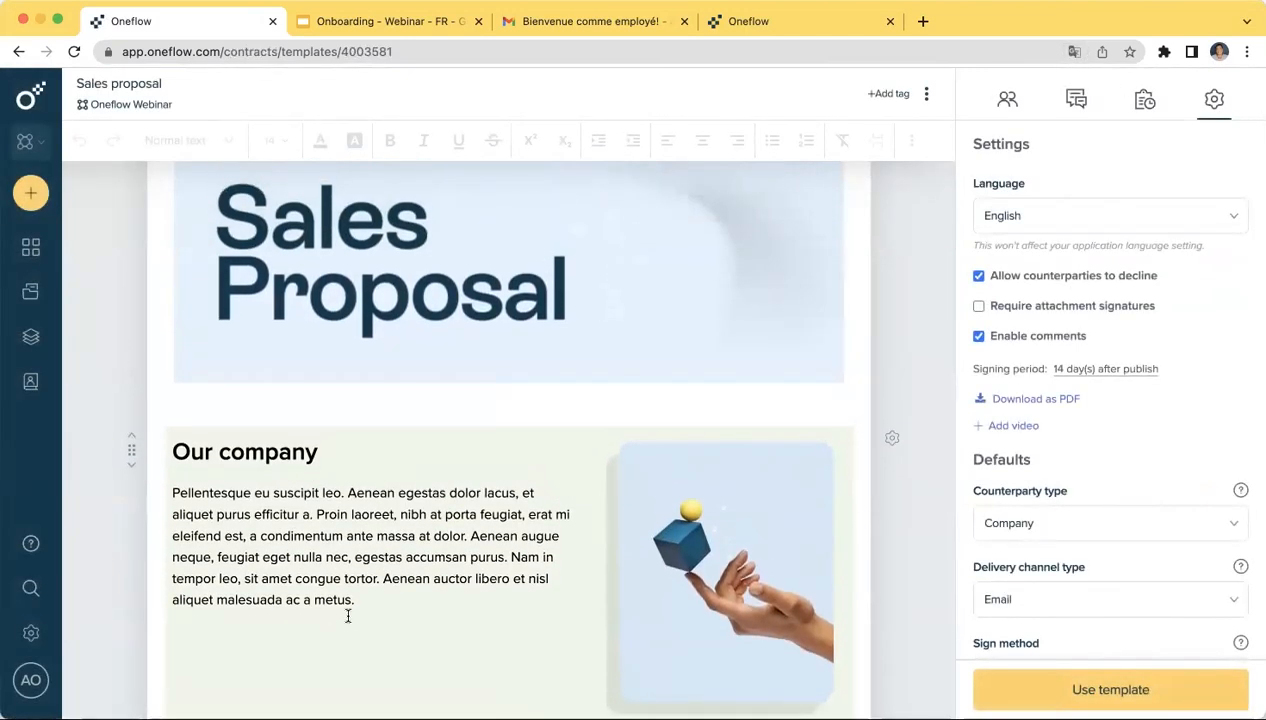
left_click_drag(355, 600, 170, 497)
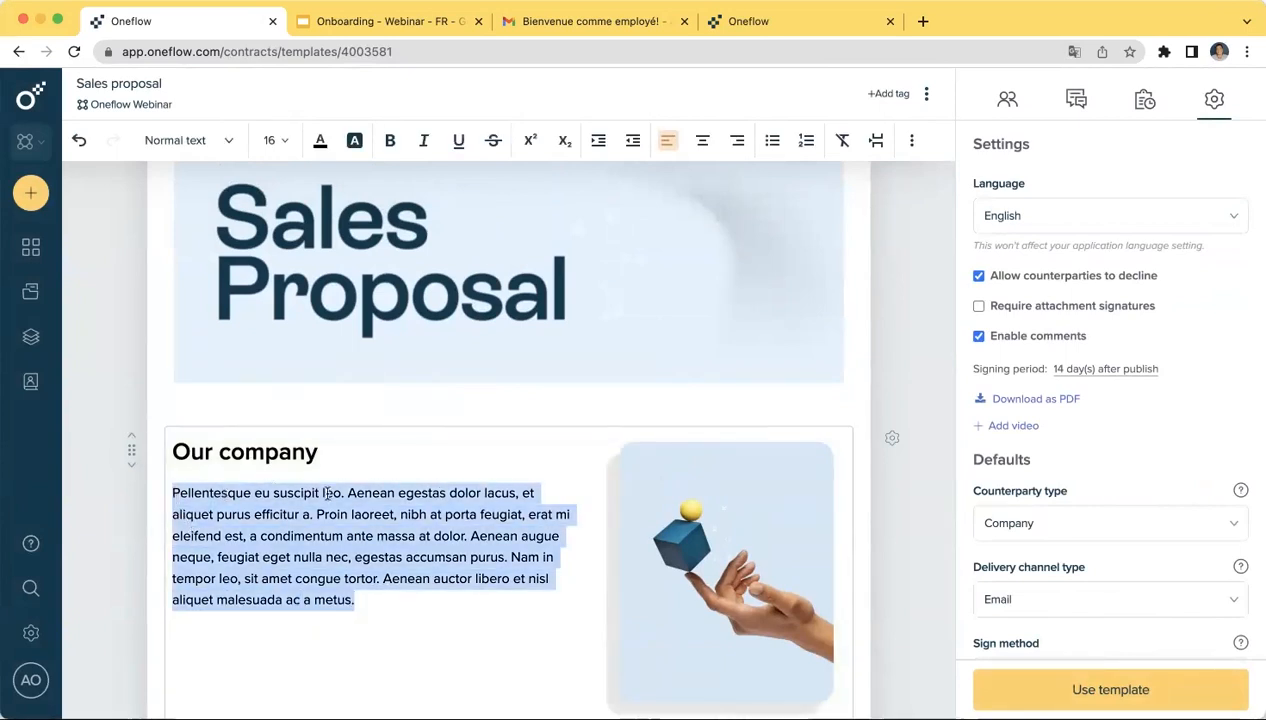
scroll(327, 493, "up", 3)
scroll(327, 493, "down", 3)
scroll(327, 493, "down", 5)
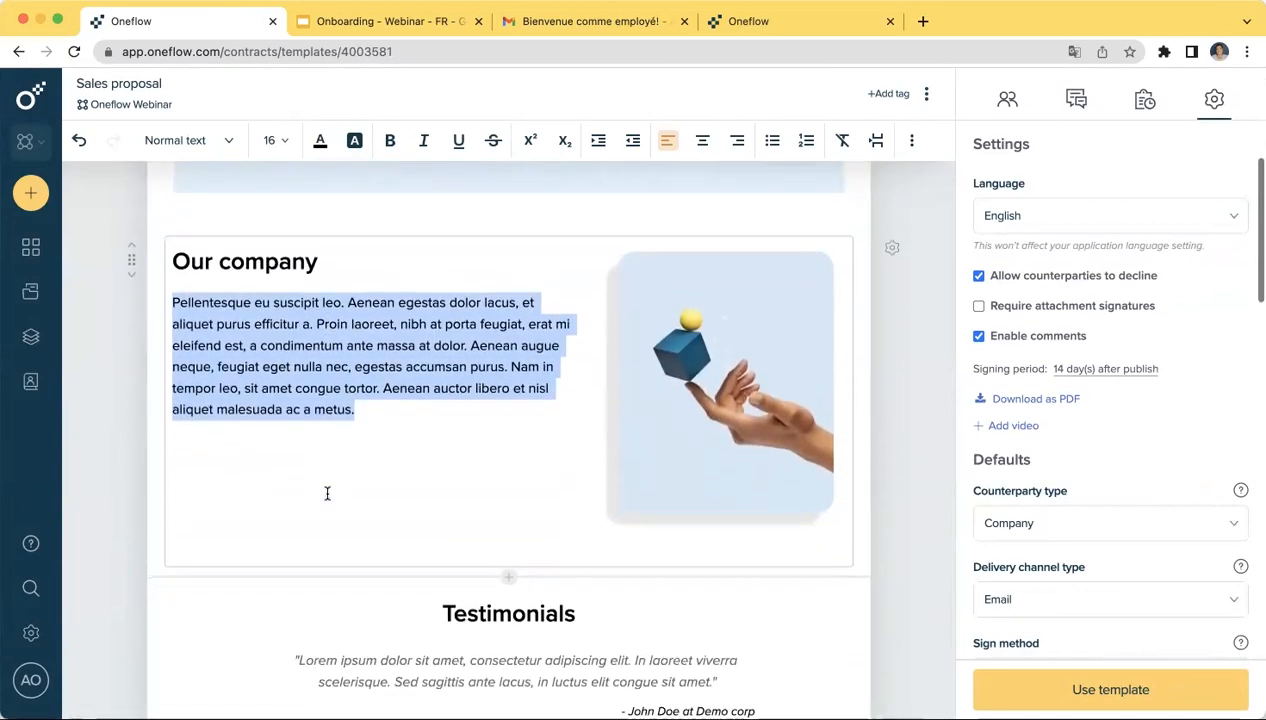
scroll(327, 493, "down", 3)
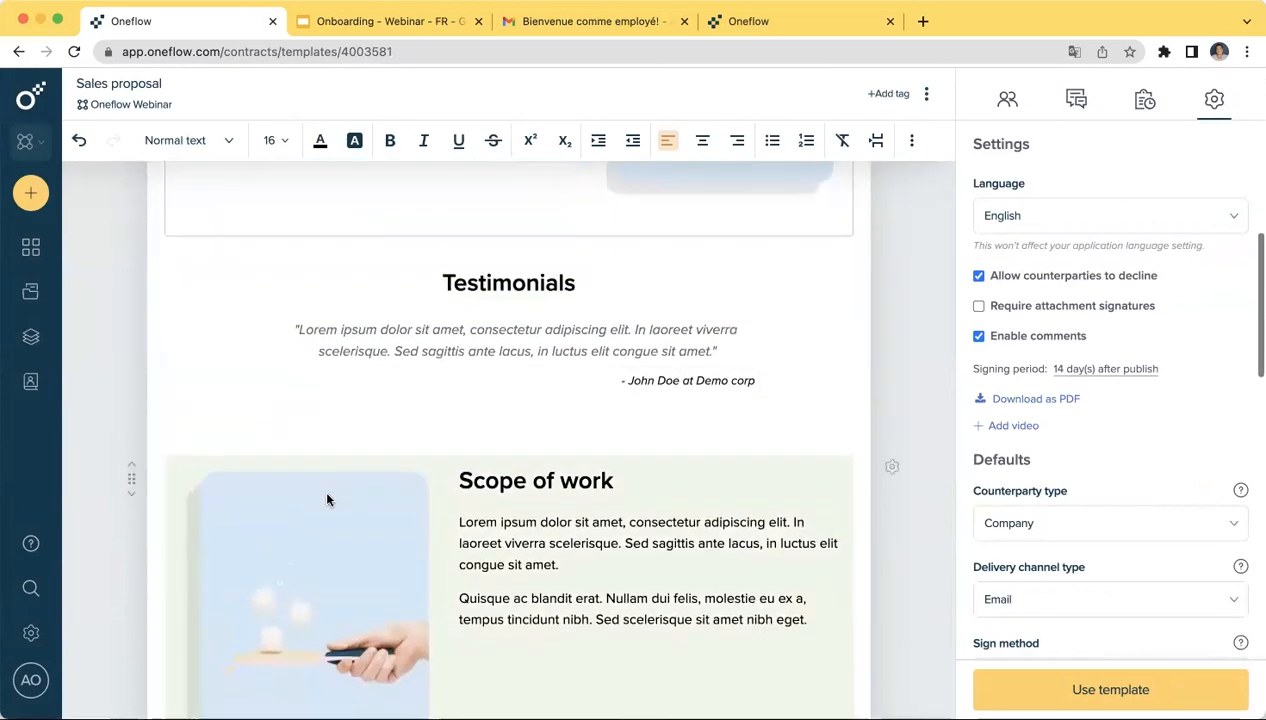
scroll(327, 500, "down", 1)
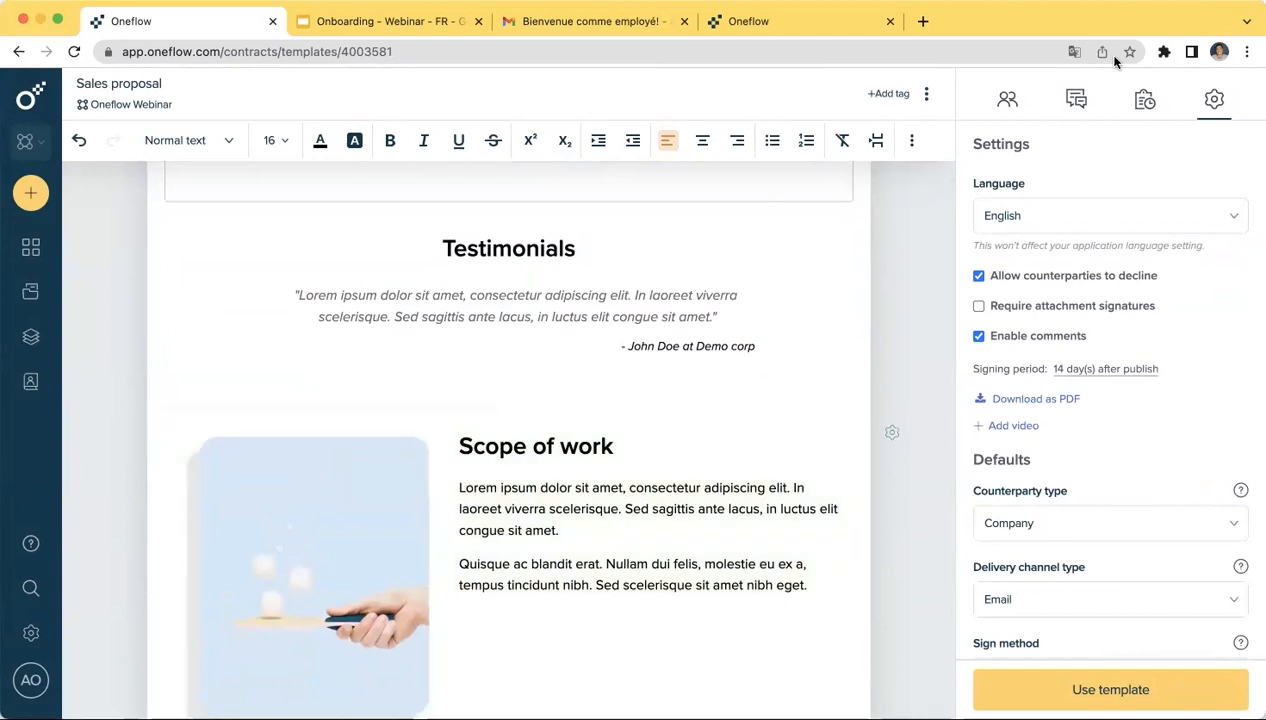
- Keep English as the template language and review the settings, including the 14-day signing period
left_click(1089, 217)
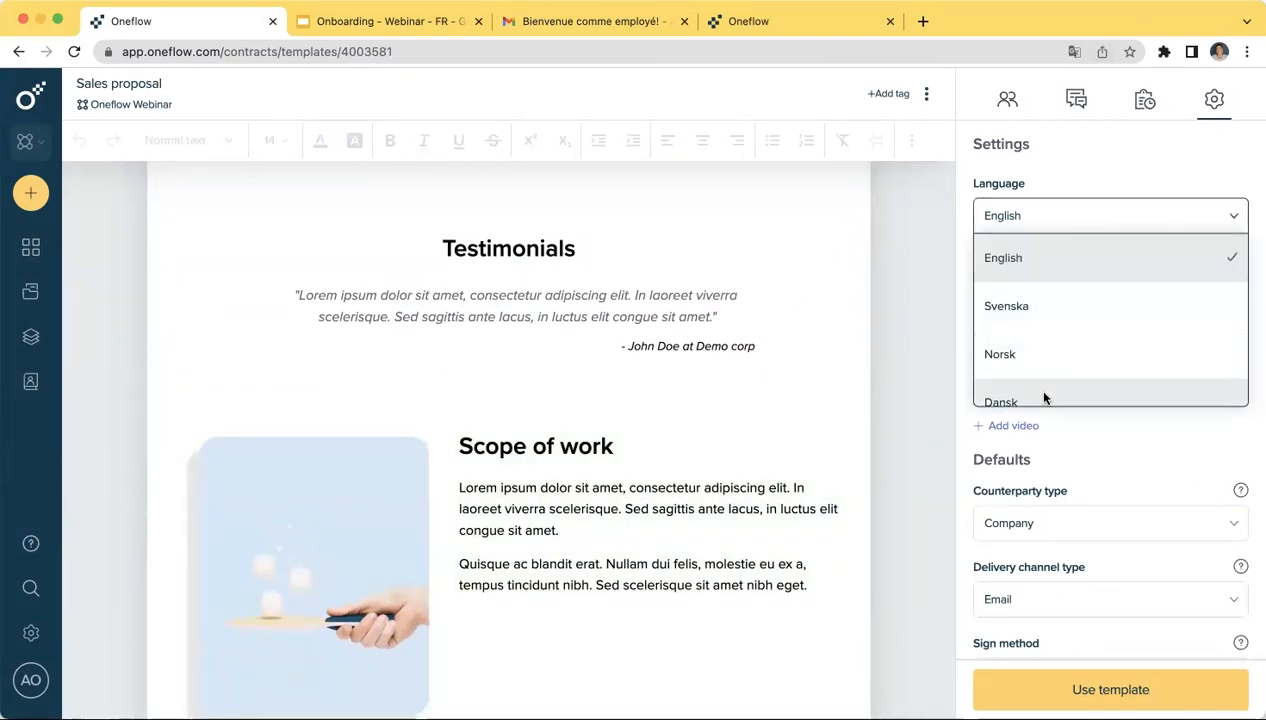
left_click(897, 377)
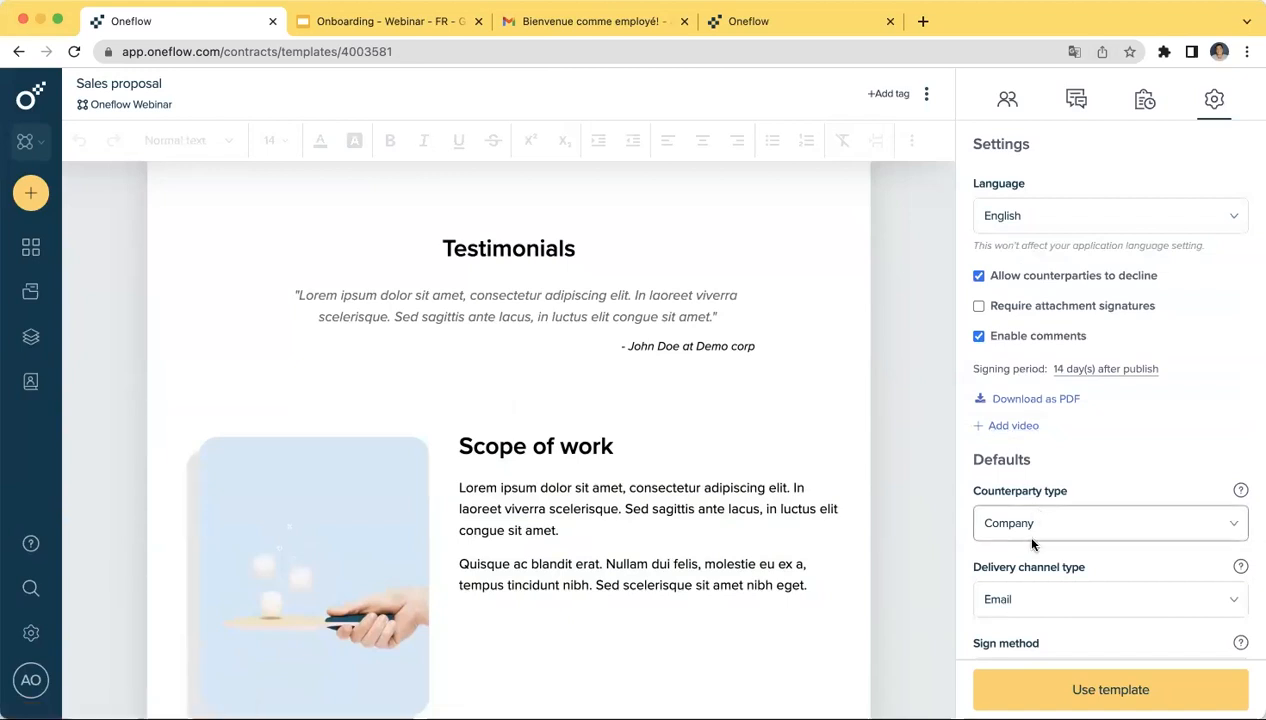
scroll(1032, 542, "down", 5)
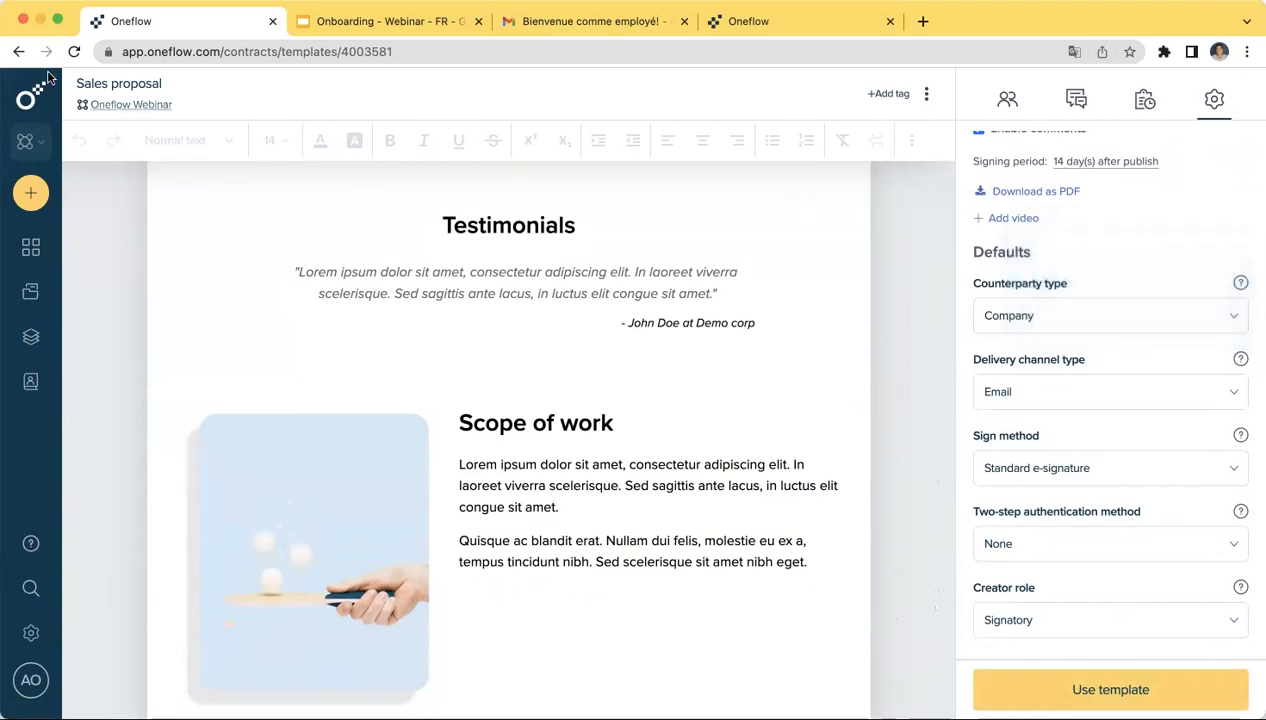
- Create a blank 'sans titre' template from Modèles and list the content types under 'Ajouter du contenu'
left_click(31, 99)
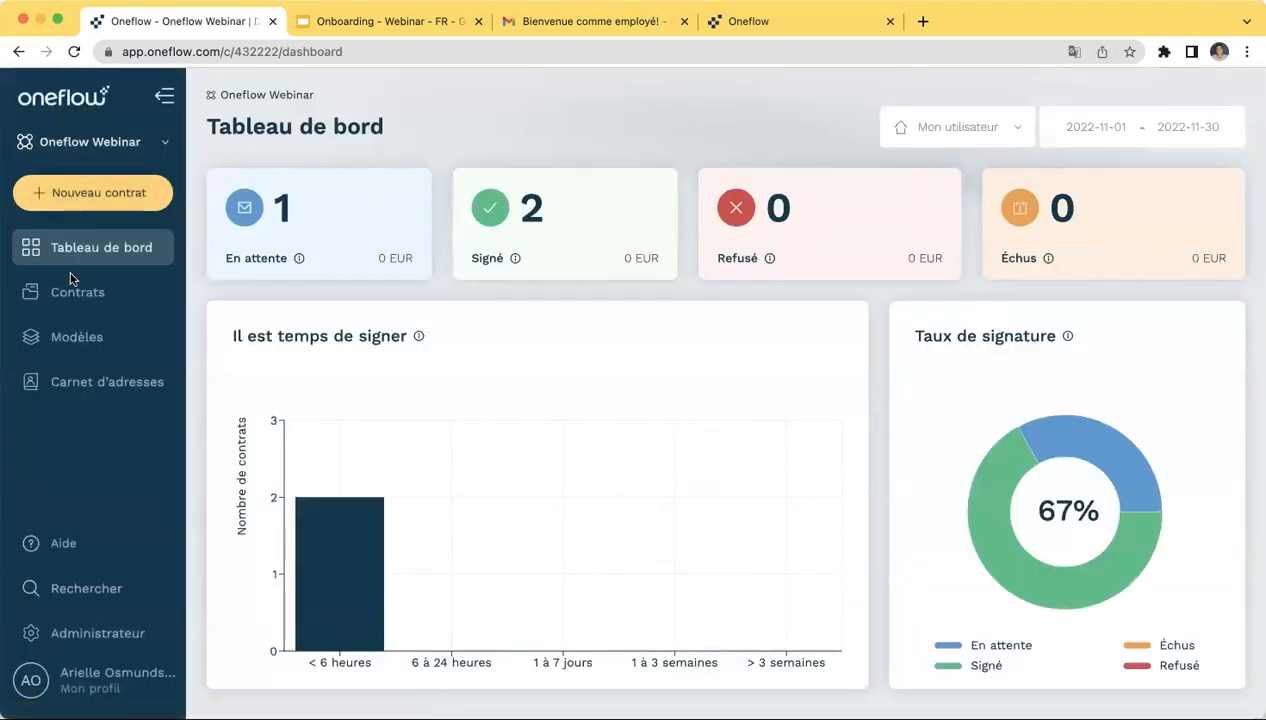
left_click(62, 336)
left_click(331, 244)
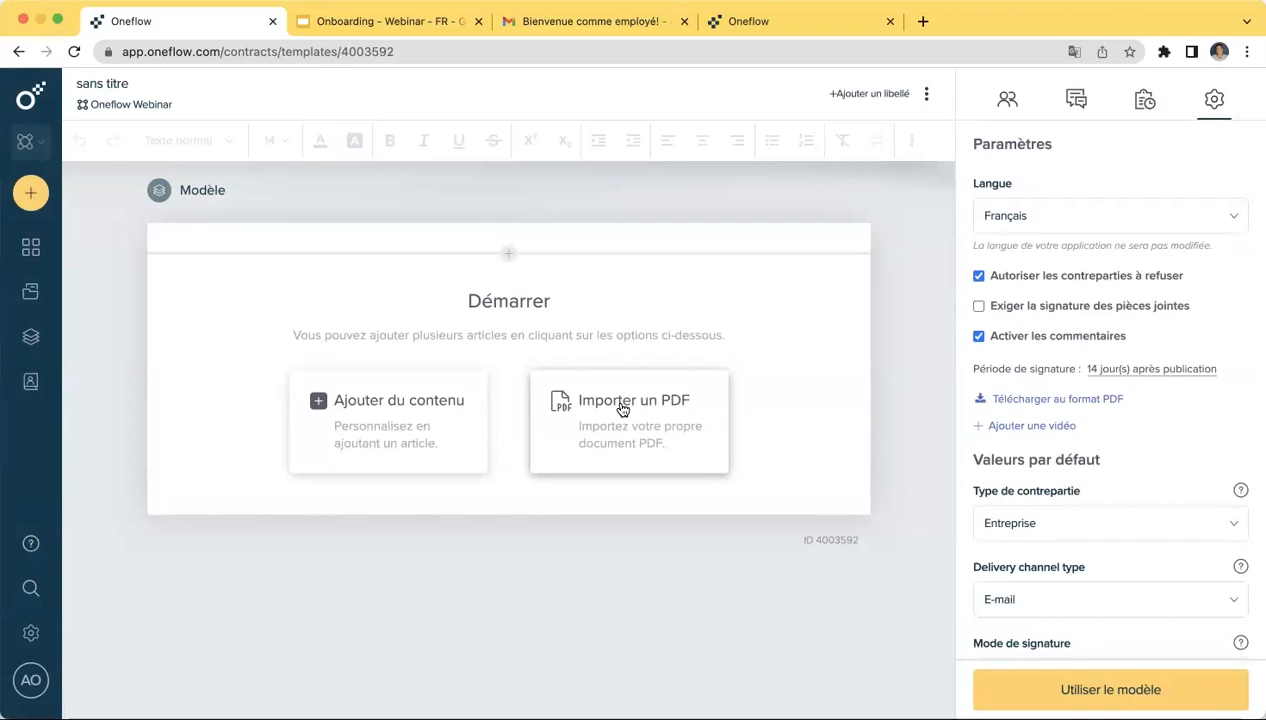
left_click(409, 402)
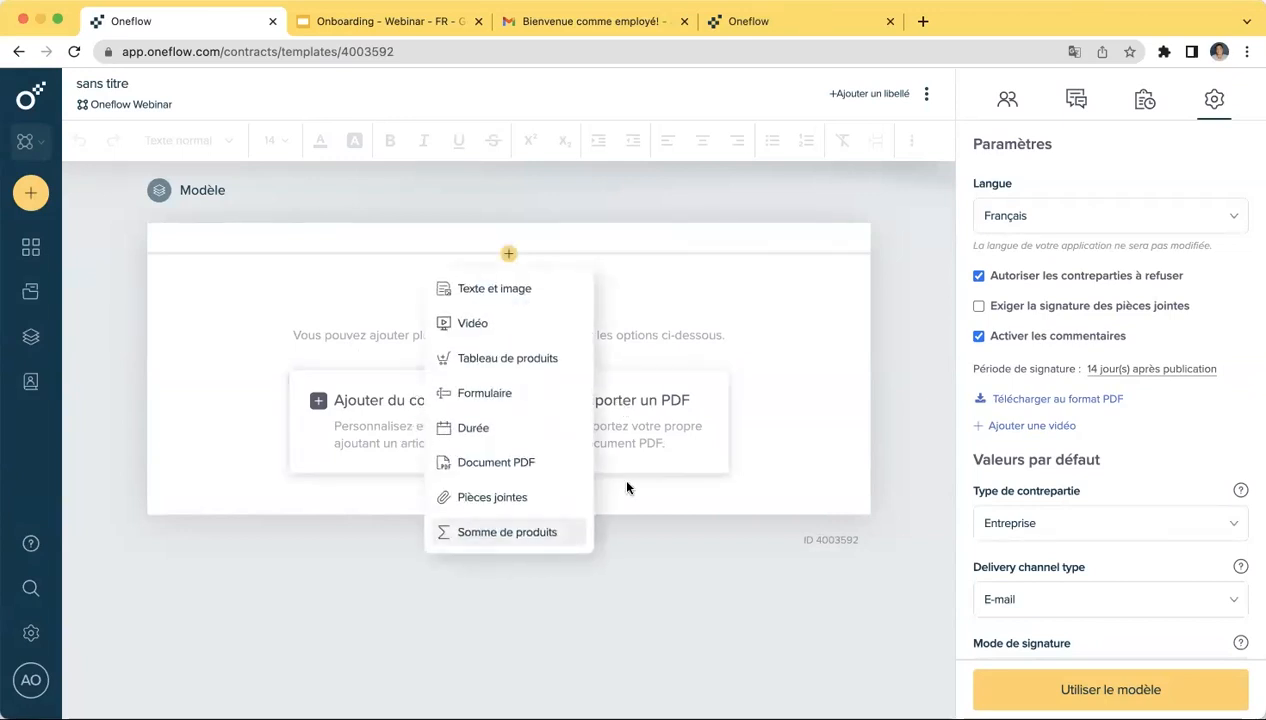